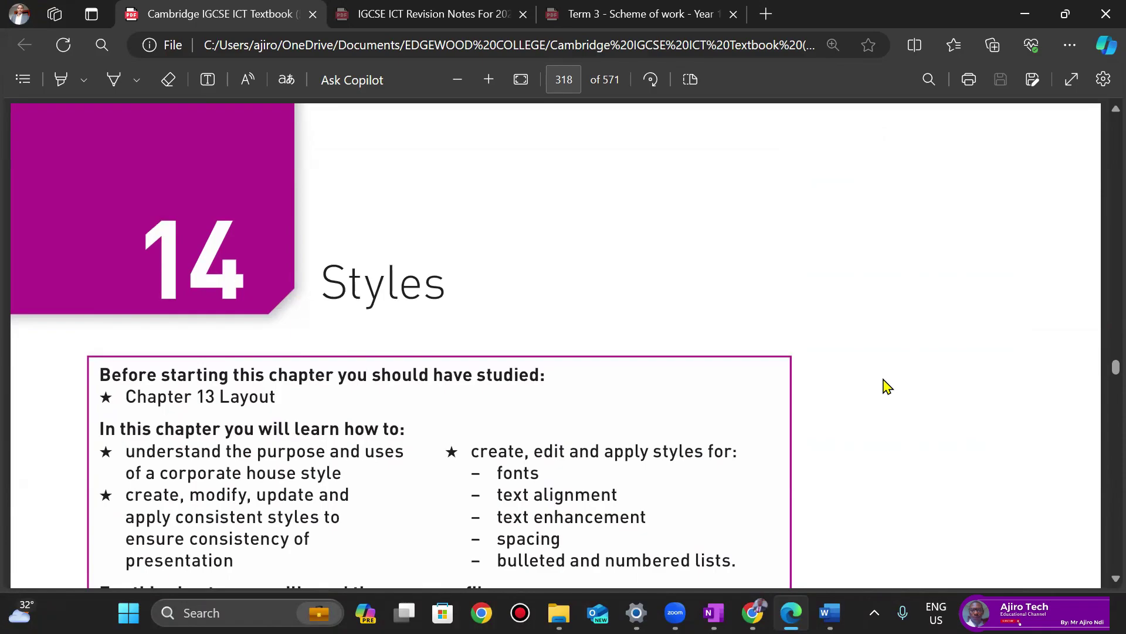
Step: Read the textbook's Styles chapter on the meaning and purpose of corporate house styles and the website, presentation and word-processed document examples
scroll(887, 386, down, 8)
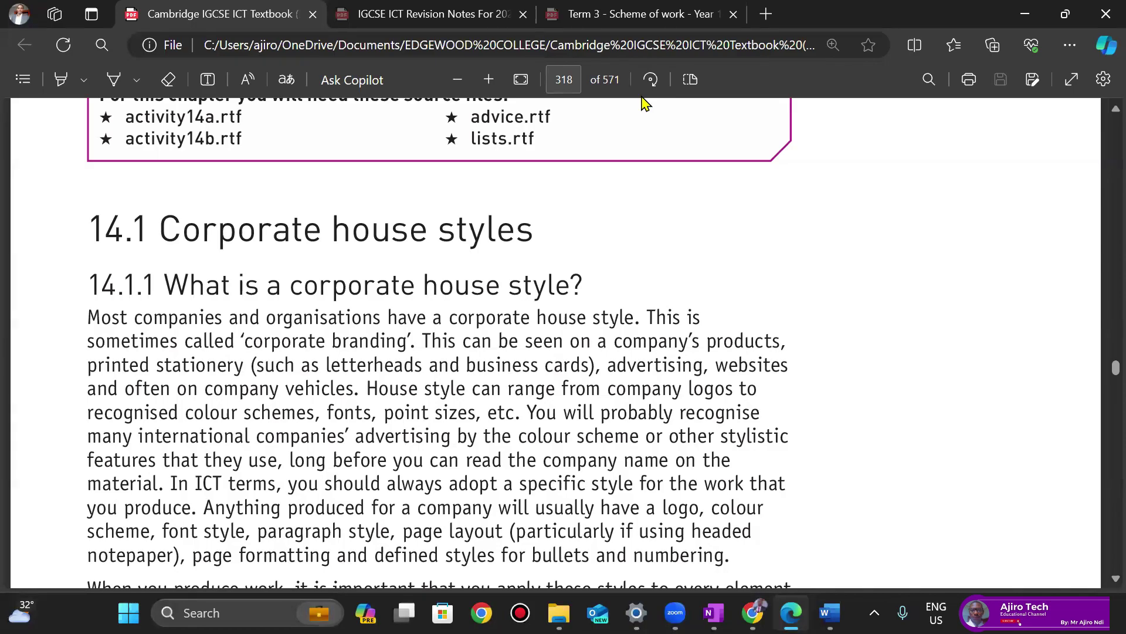
scroll(645, 104, down, 1)
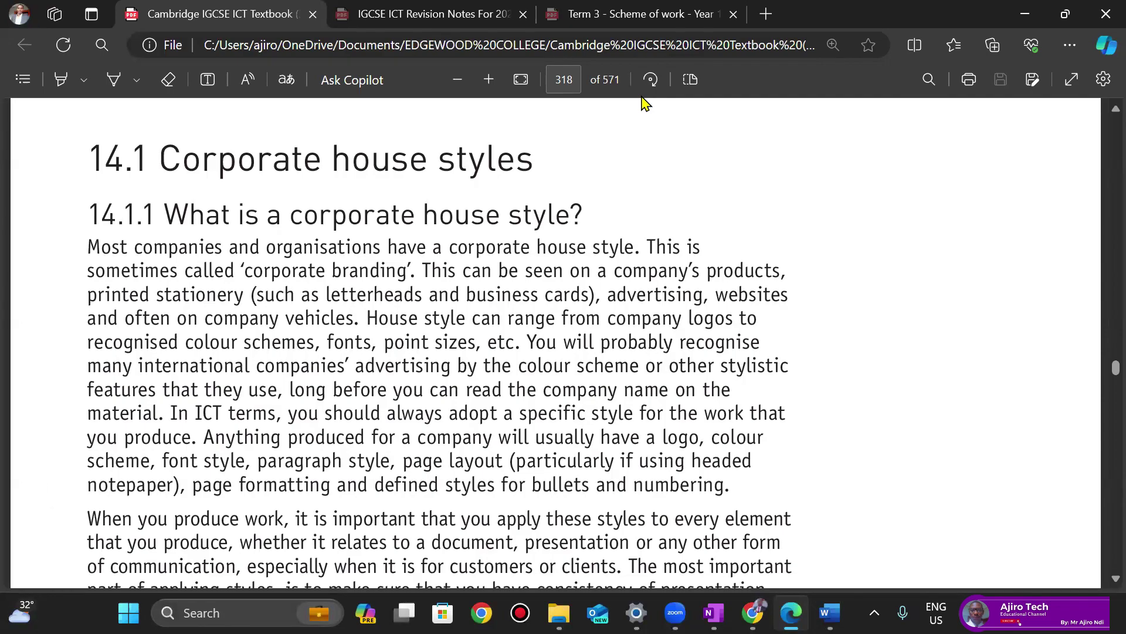
scroll(645, 103, down, 5)
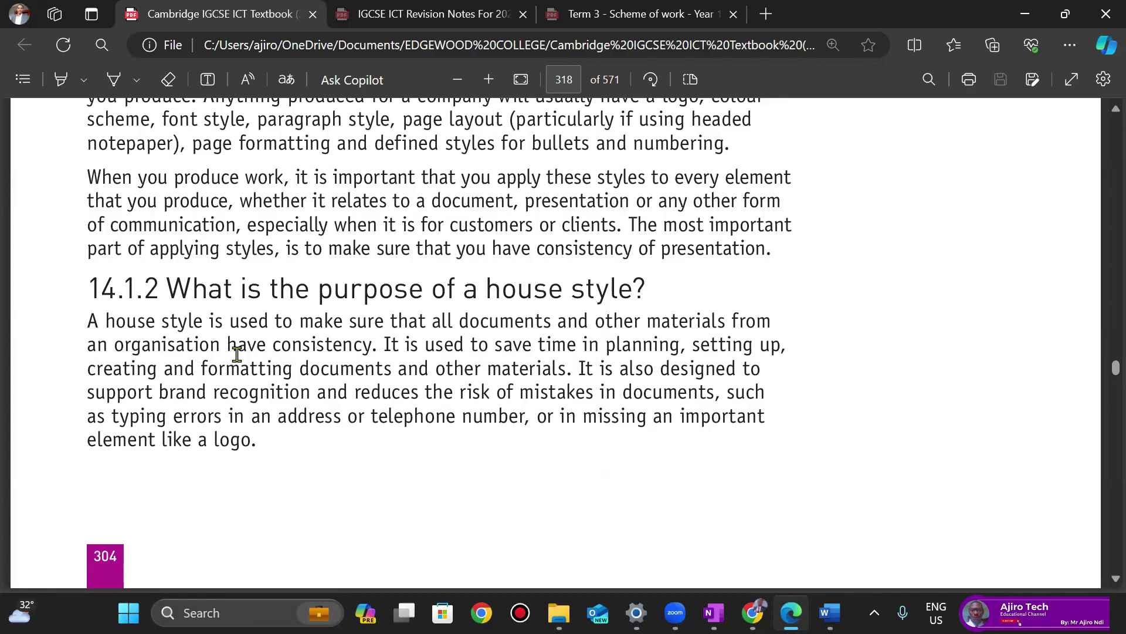
scroll(237, 354, down, 8)
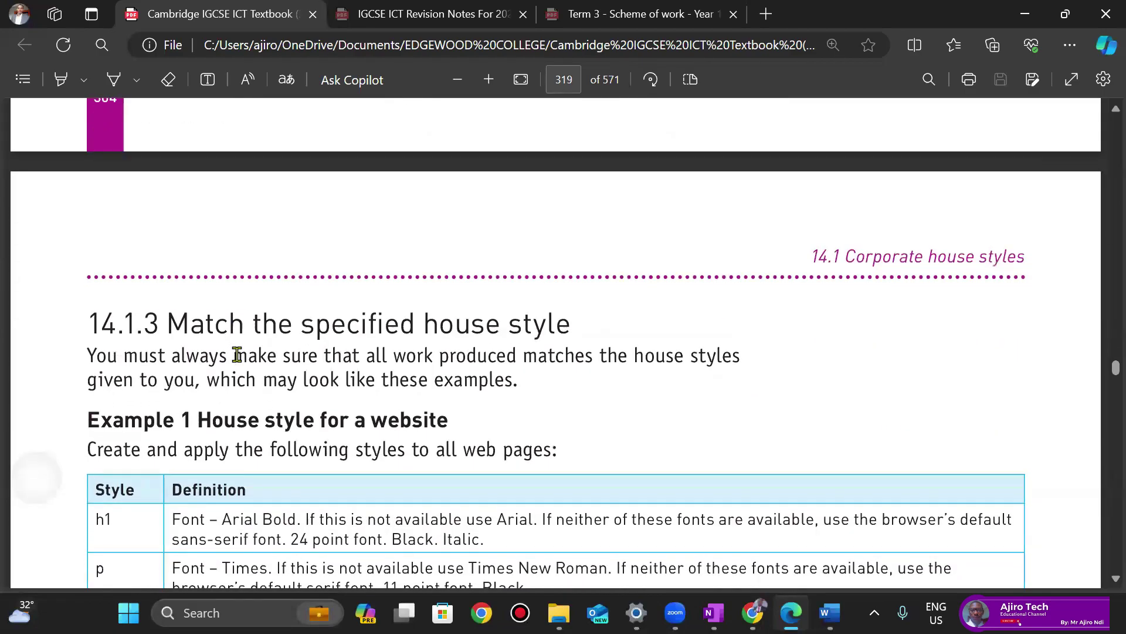
scroll(237, 354, down, 3)
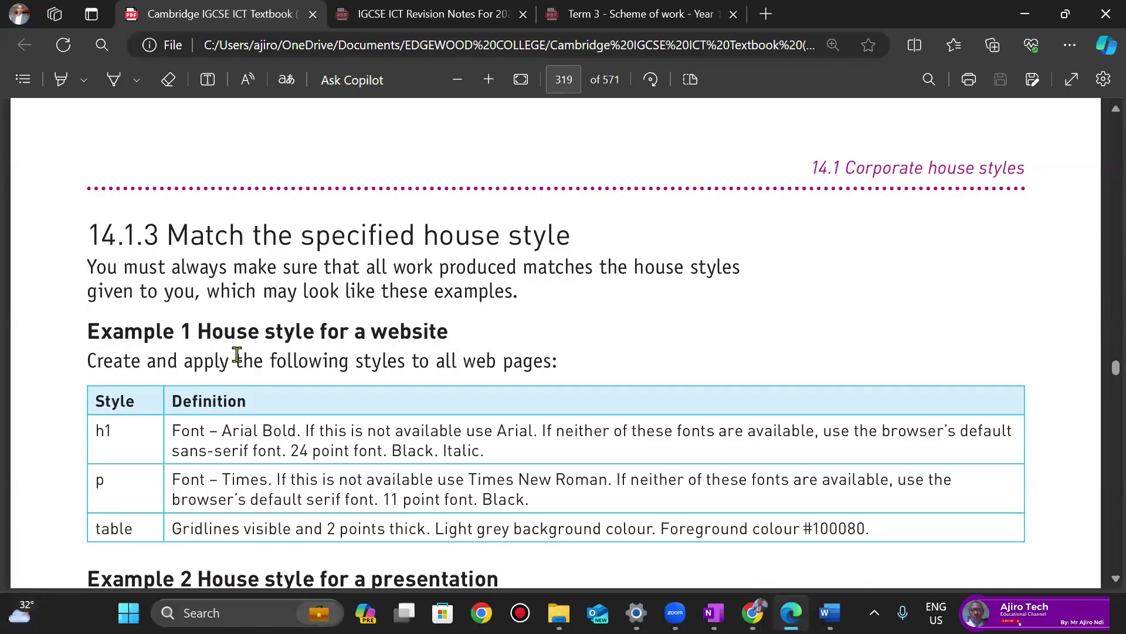
scroll(237, 354, down, 1)
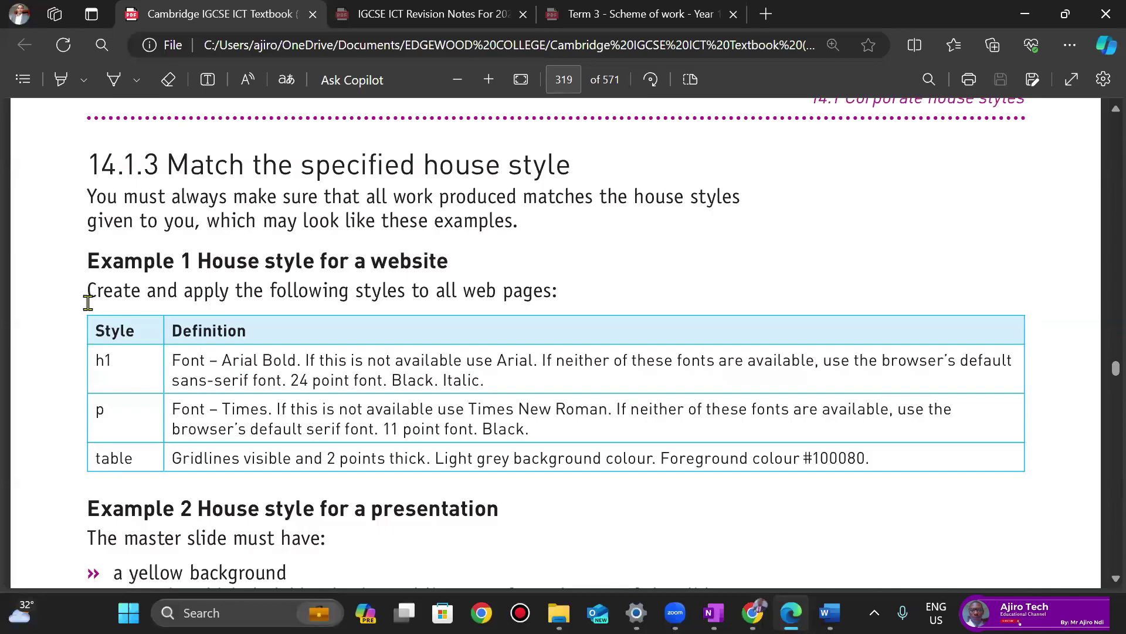
scroll(88, 302, down, 8)
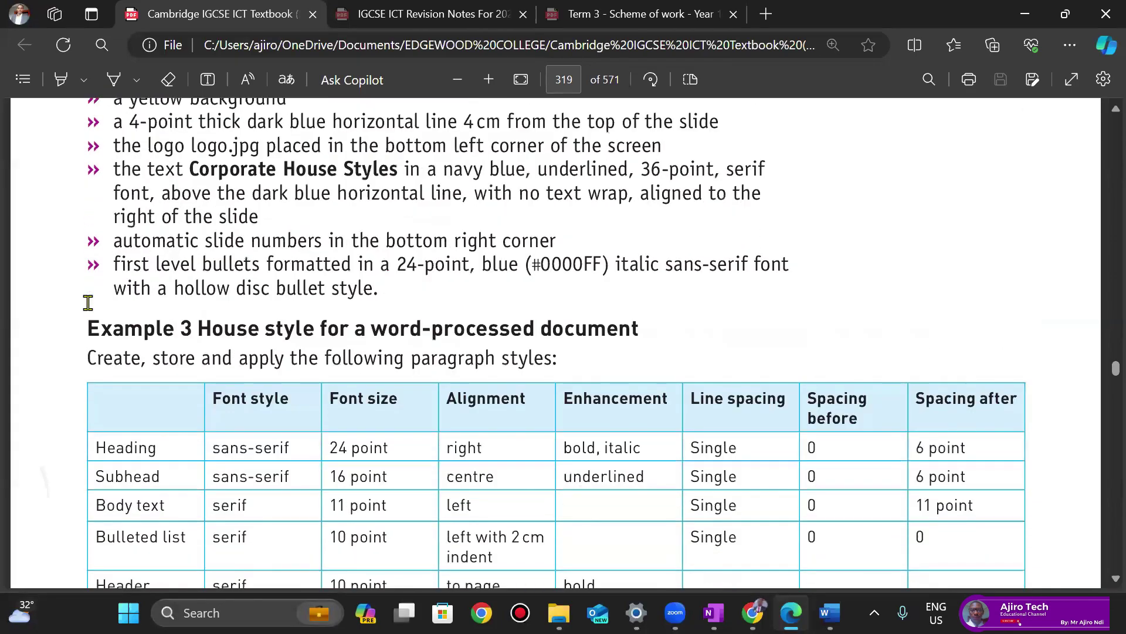
scroll(88, 302, up, 8)
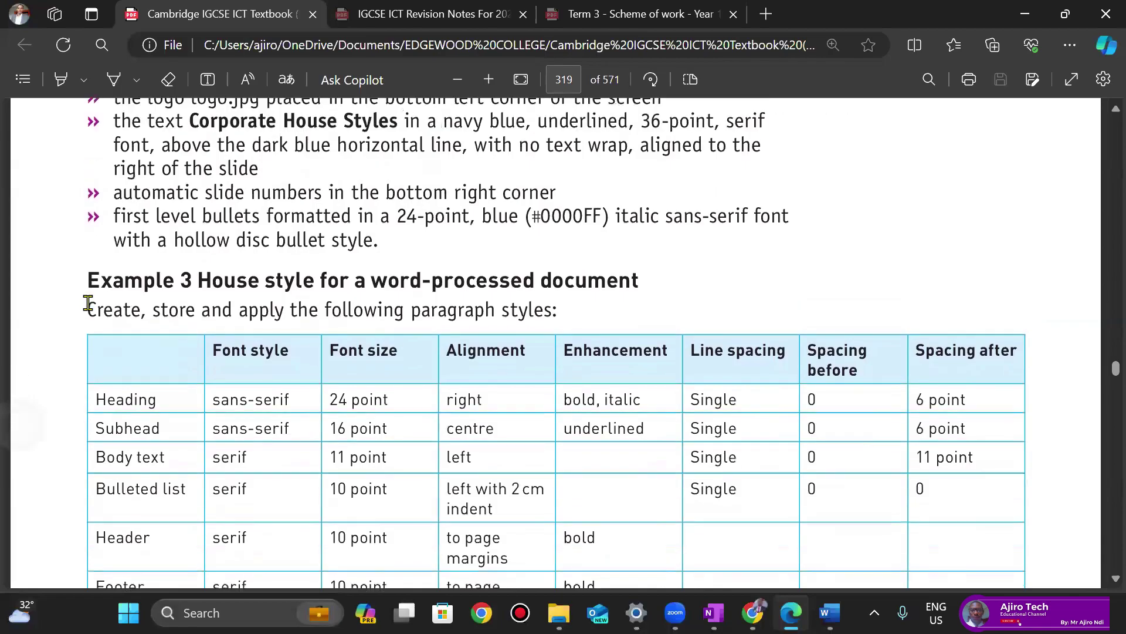
scroll(88, 302, down, 6)
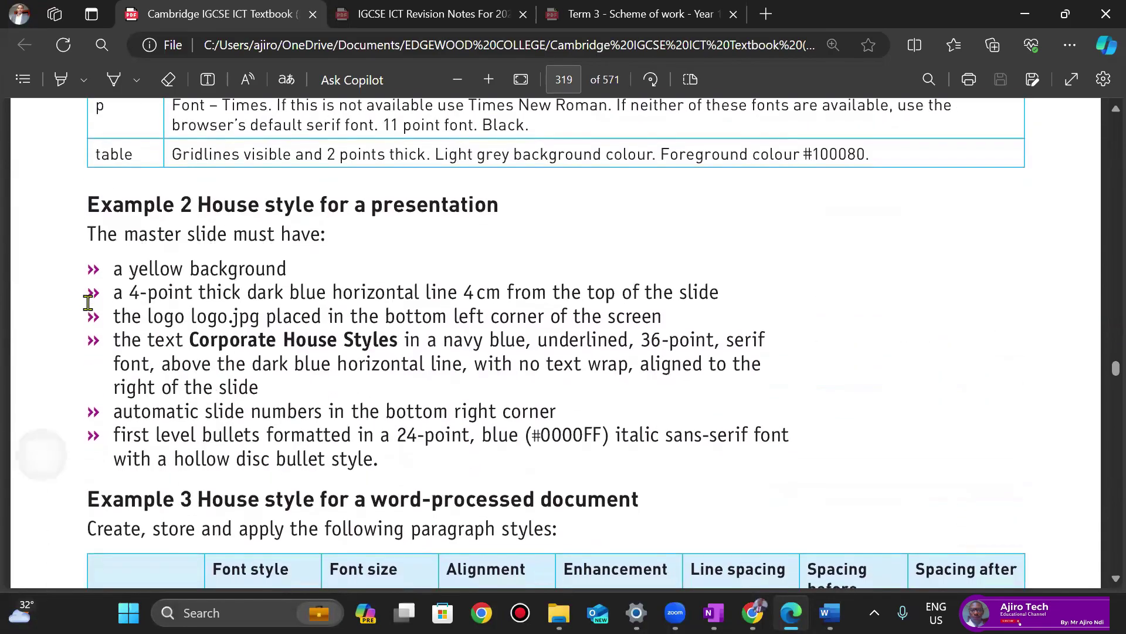
scroll(88, 302, down, 3)
scroll(88, 302, down, 5)
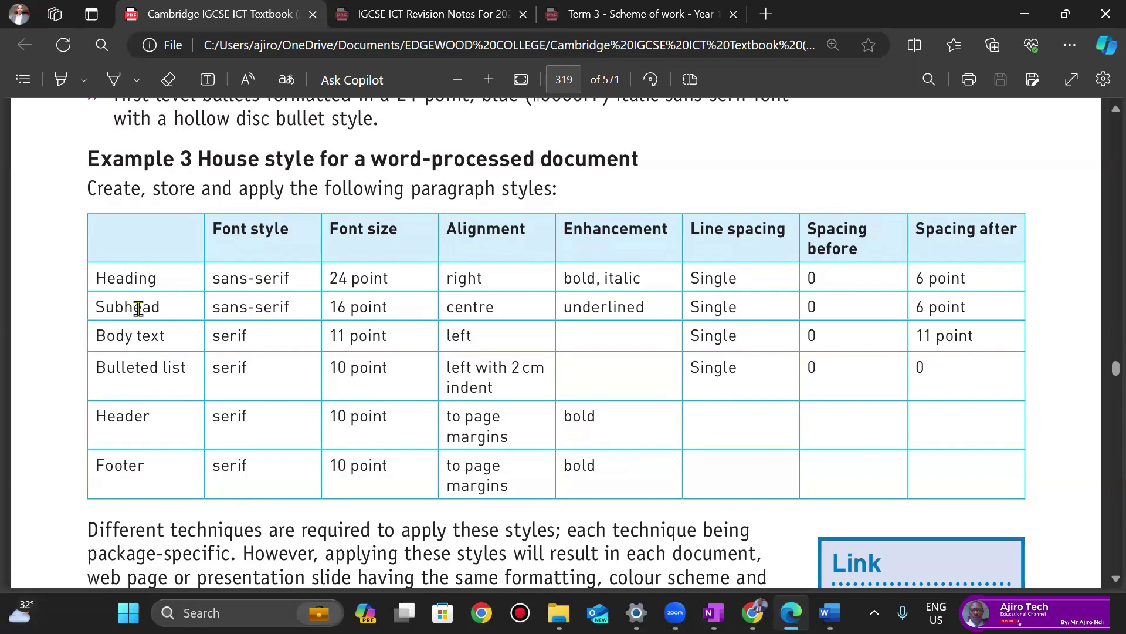
scroll(138, 307, down, 1)
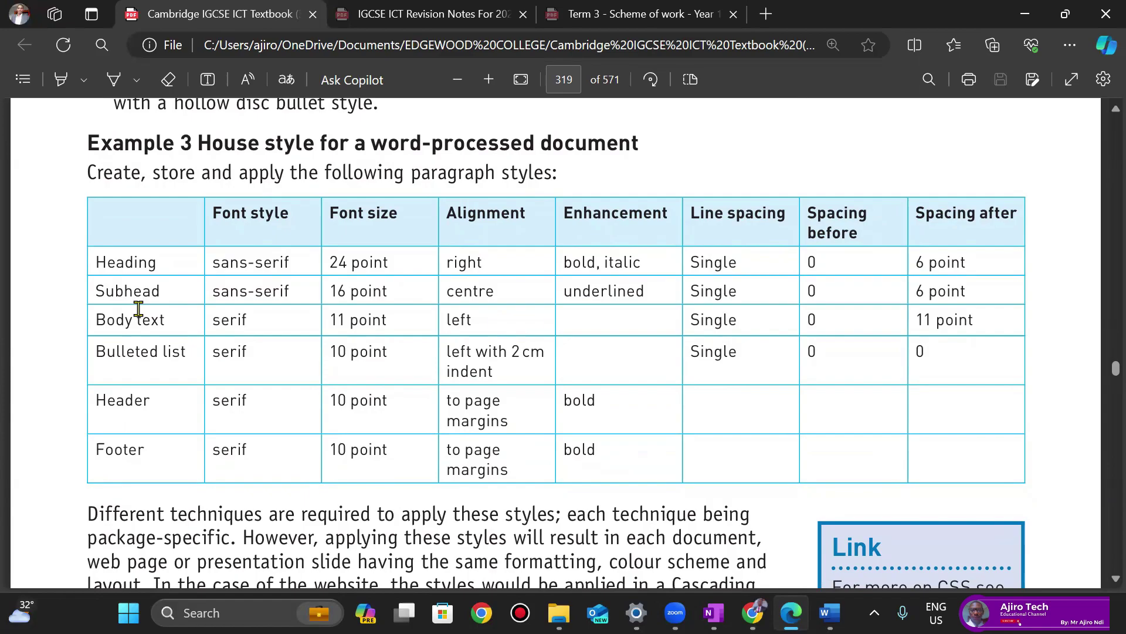
scroll(138, 308, down, 7)
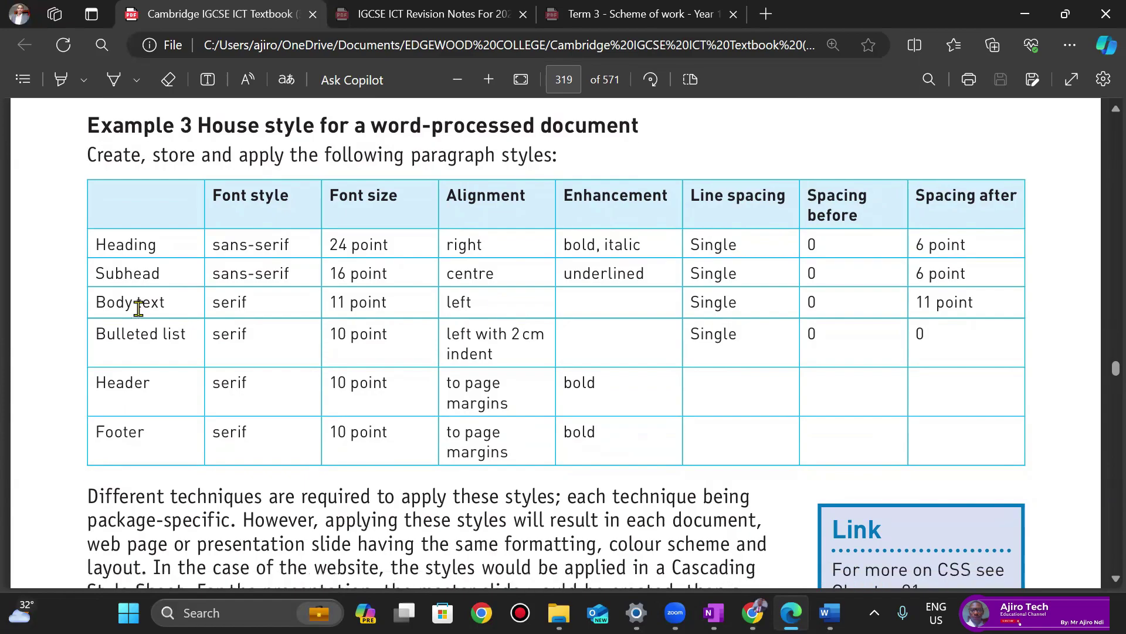
scroll(139, 309, down, 8)
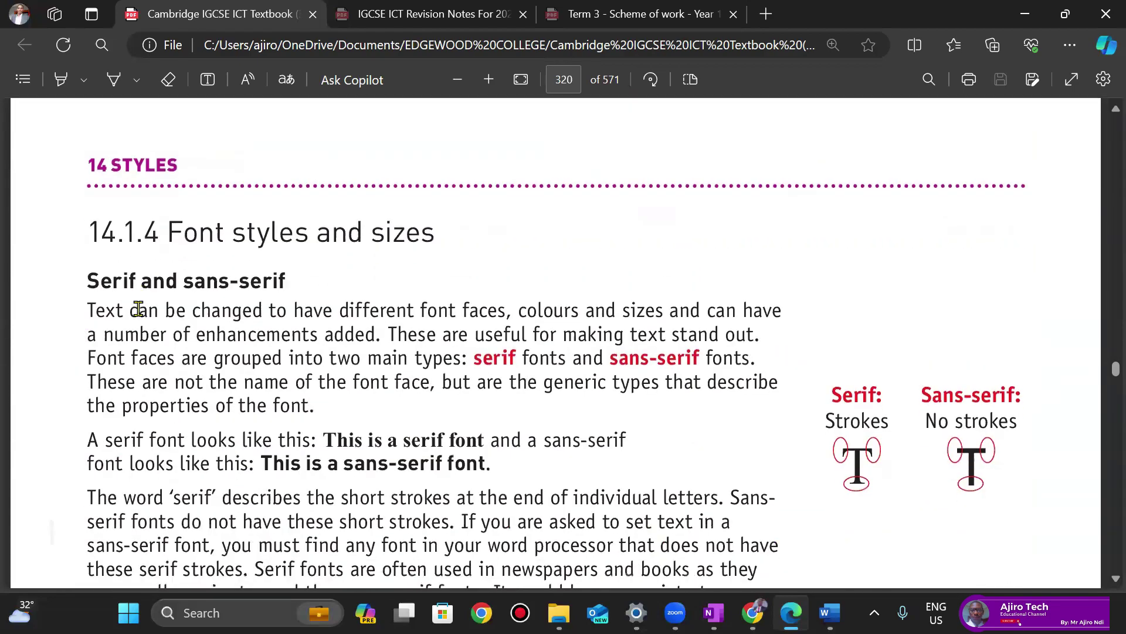
Step: Handwrite "Times New Roman" above the Serif example and "Arial" above the Sans-serif example in section 14.1.4
scroll(138, 309, up, 1)
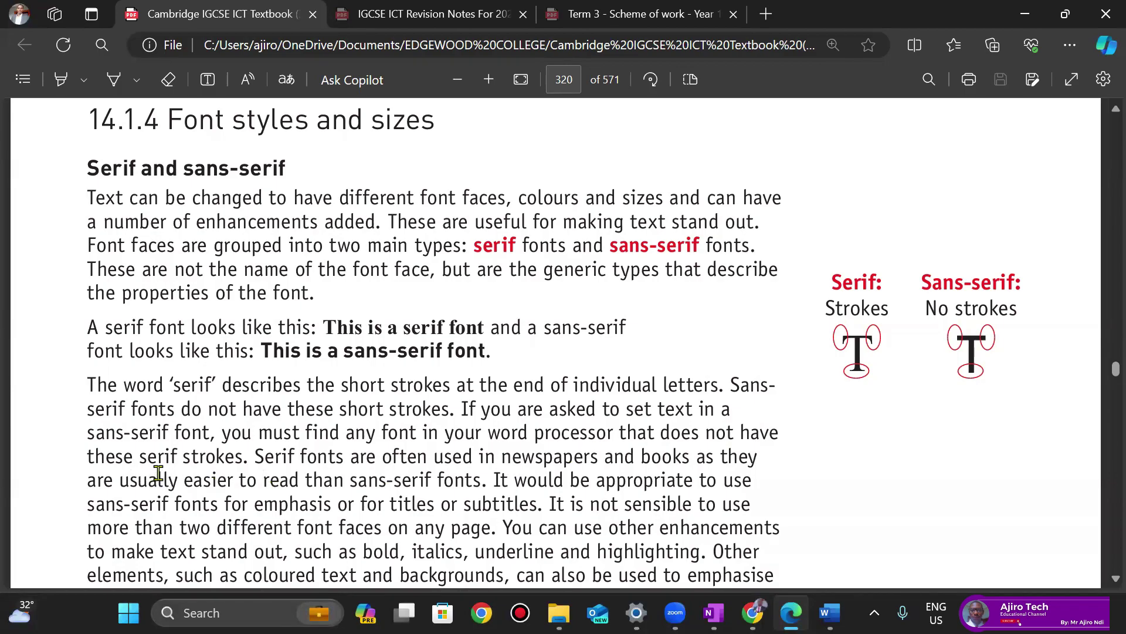
scroll(158, 472, down, 3)
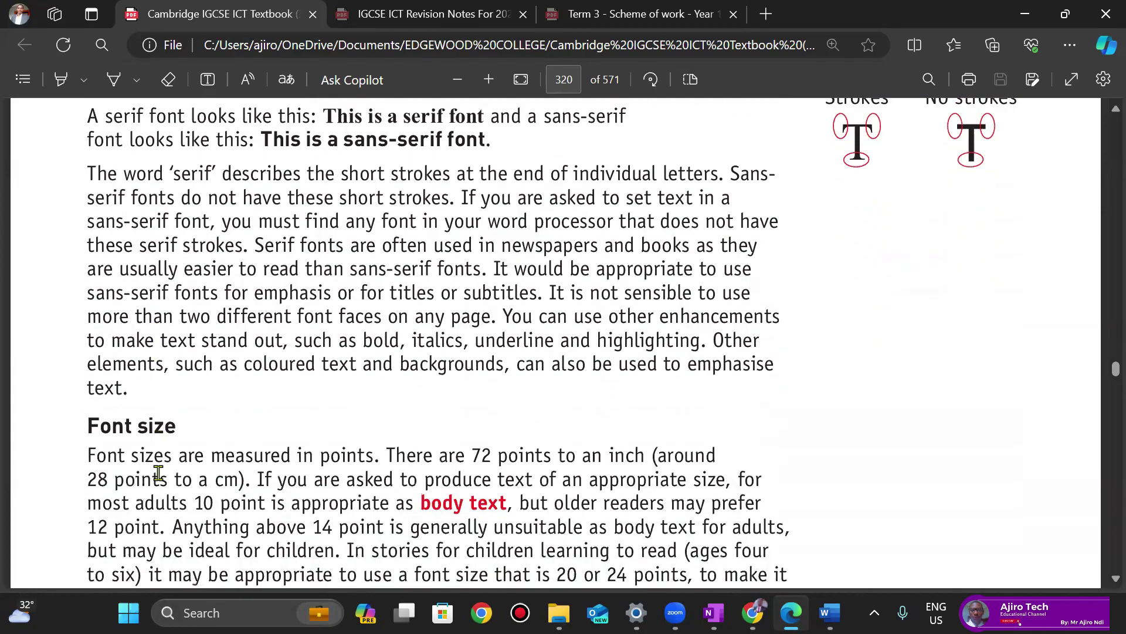
scroll(159, 472, up, 2)
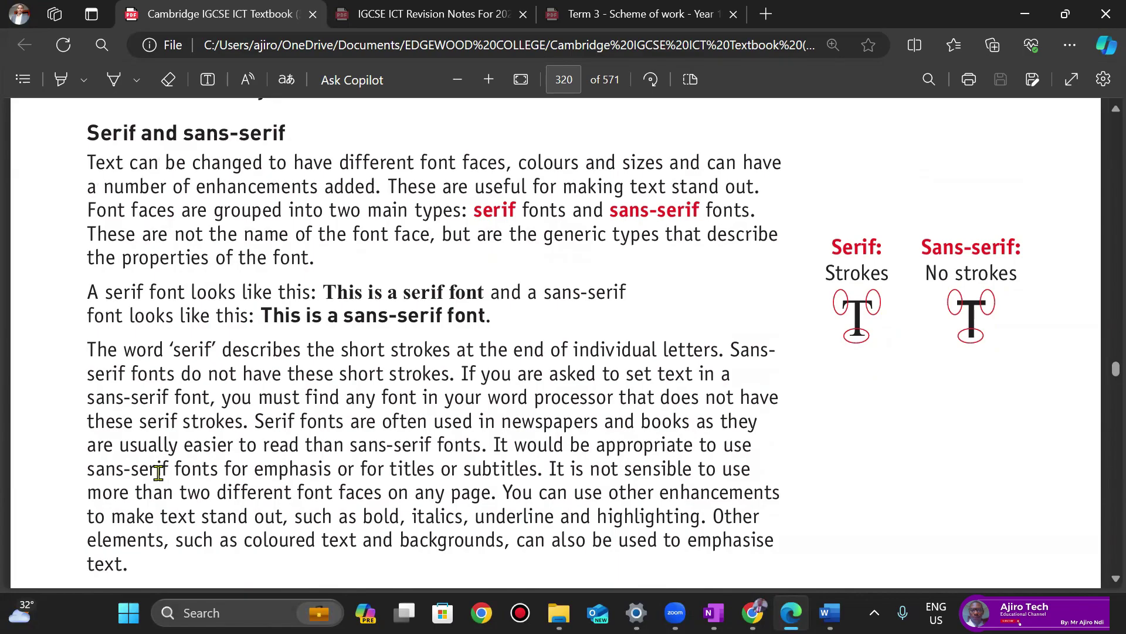
mouse_move(774, 190)
mouse_down()
mouse_move(819, 183)
mouse_move(788, 225)
mouse_up()
mouse_move(805, 200)
mouse_down()
mouse_move(807, 223)
mouse_move(853, 226)
mouse_move(892, 205)
mouse_move(883, 224)
mouse_up()
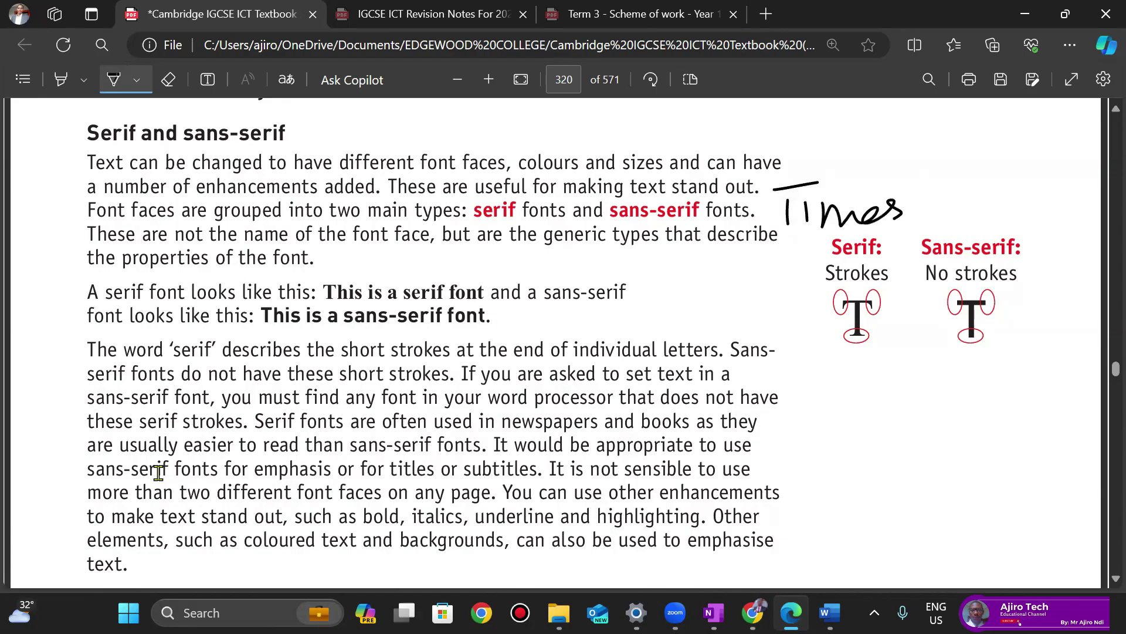
drag(811, 138, 814, 176)
drag(801, 138, 821, 174)
drag(829, 126, 827, 173)
drag(840, 153, 873, 150)
drag(887, 153, 909, 143)
drag(936, 157, 971, 153)
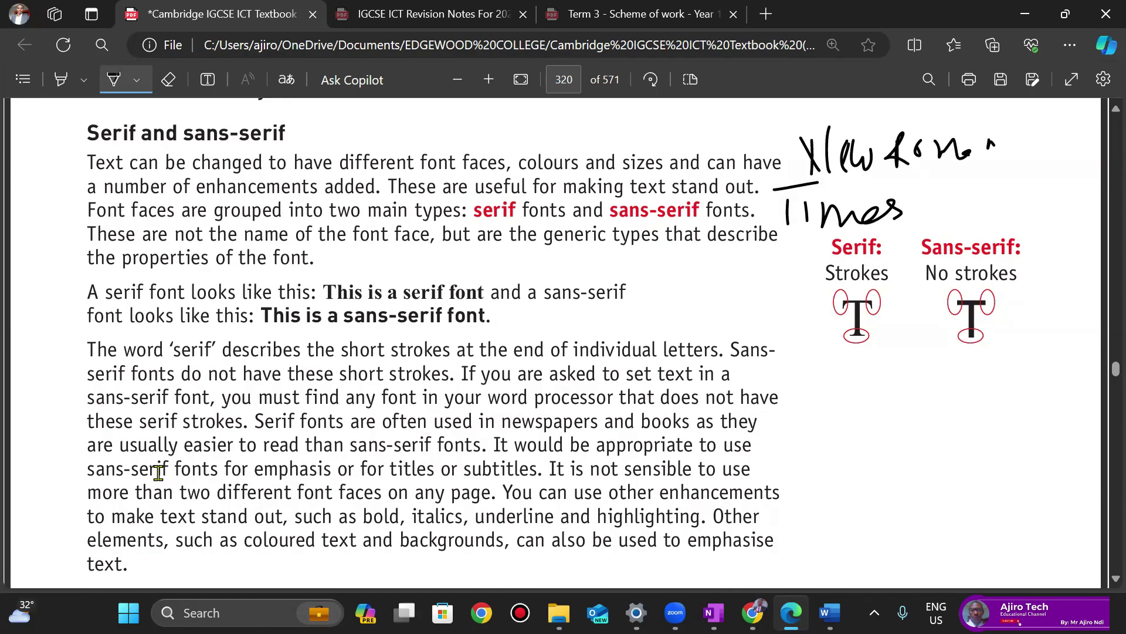
mouse_move(930, 230)
mouse_down()
mouse_move(954, 237)
mouse_move(950, 215)
mouse_move(1030, 212)
mouse_move(1024, 243)
mouse_up()
click(965, 189)
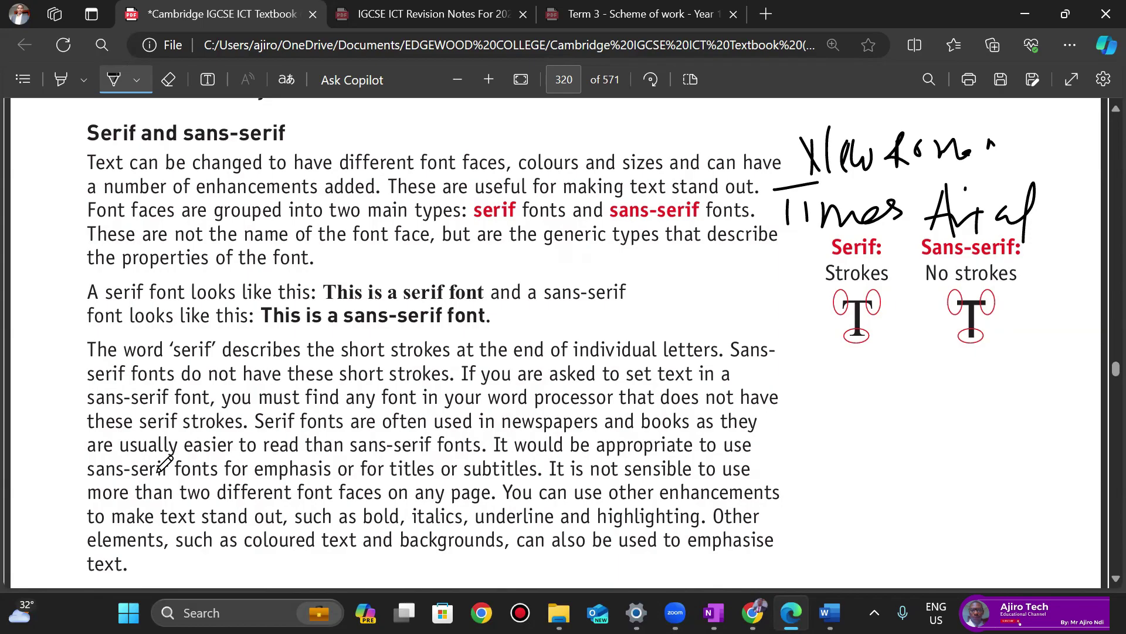
Step: Erase all the handwritten font names above the Serif and Sans-serif examples
click(167, 79)
mouse_move(924, 128)
mouse_down()
mouse_move(862, 150)
mouse_move(914, 224)
mouse_move(933, 206)
mouse_up()
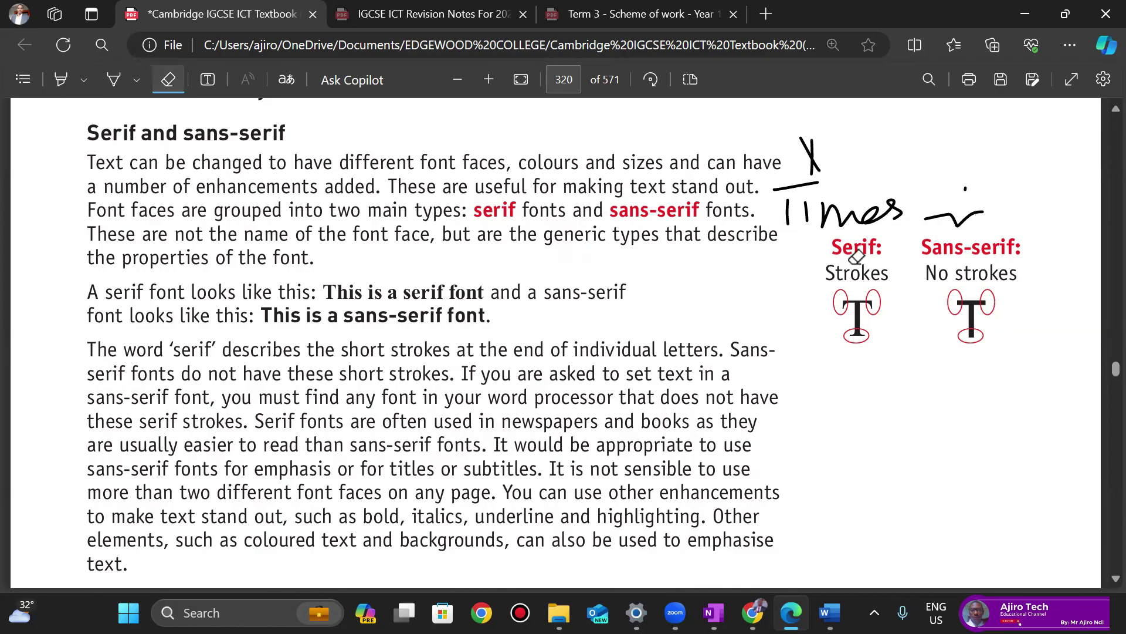
mouse_move(952, 248)
mouse_down()
mouse_move(861, 206)
mouse_move(772, 206)
mouse_move(814, 181)
mouse_move(790, 189)
mouse_move(821, 139)
mouse_up()
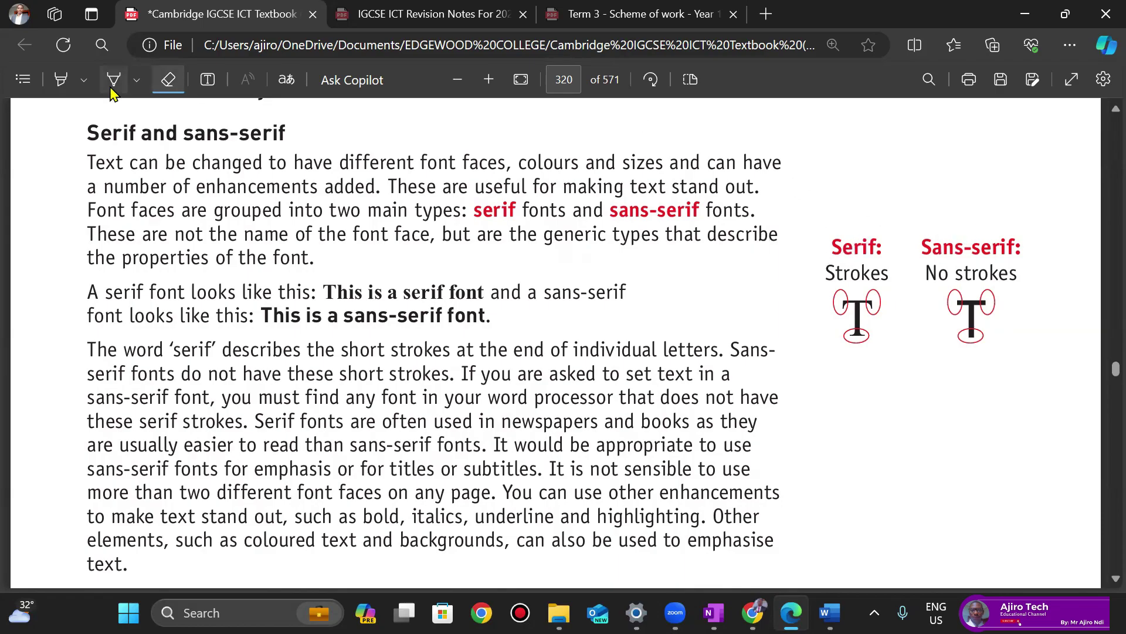
click(164, 87)
Step: Read the Font size and Font face sections and review the paragraph styles table in Example 3
scroll(164, 87, down, 6)
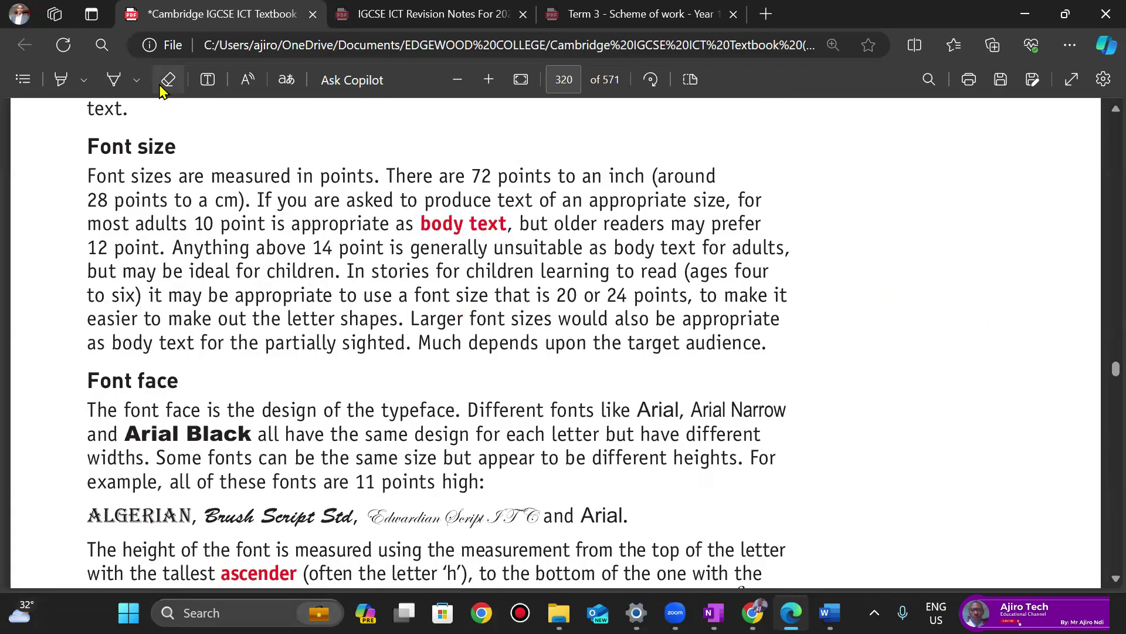
scroll(163, 90, down, 2)
scroll(163, 90, down, 1)
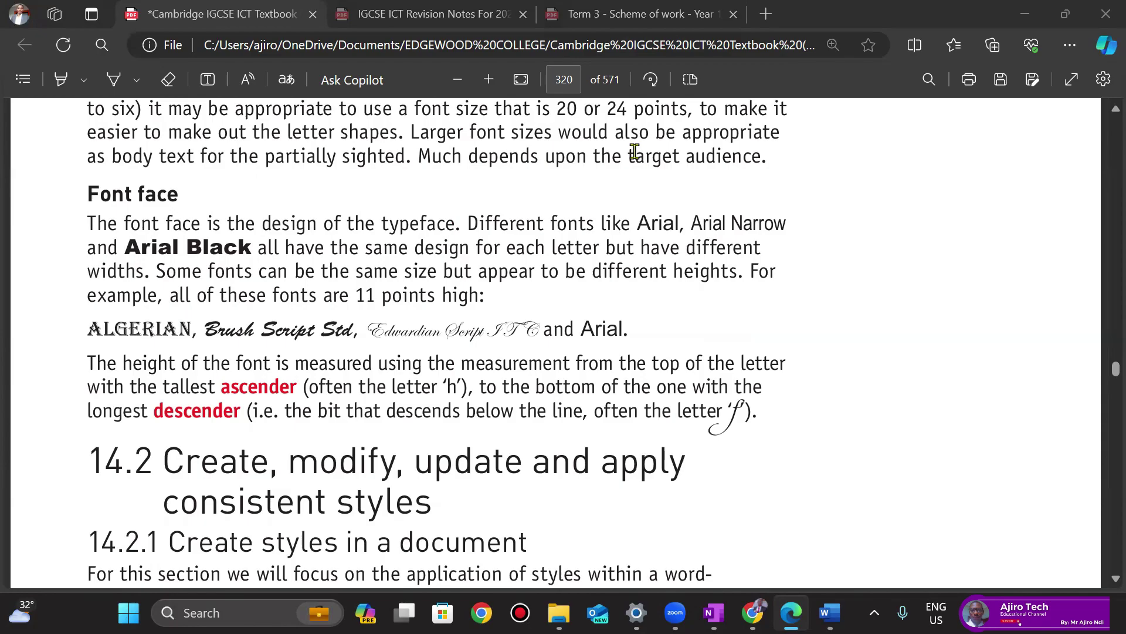
scroll(635, 152, up, 15)
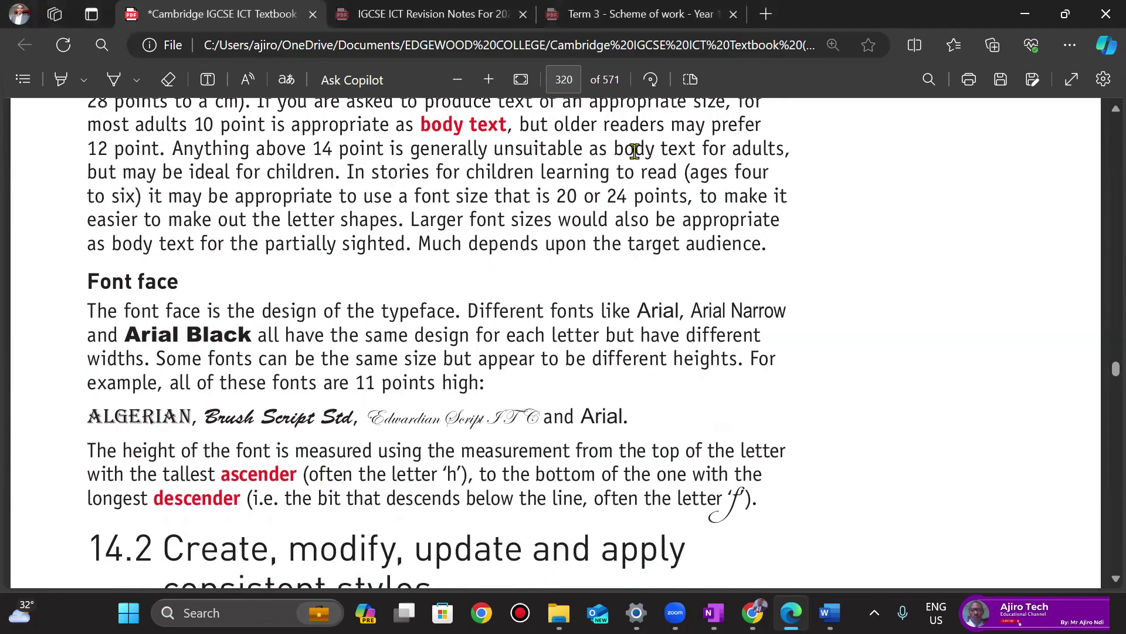
scroll(635, 152, down, 4)
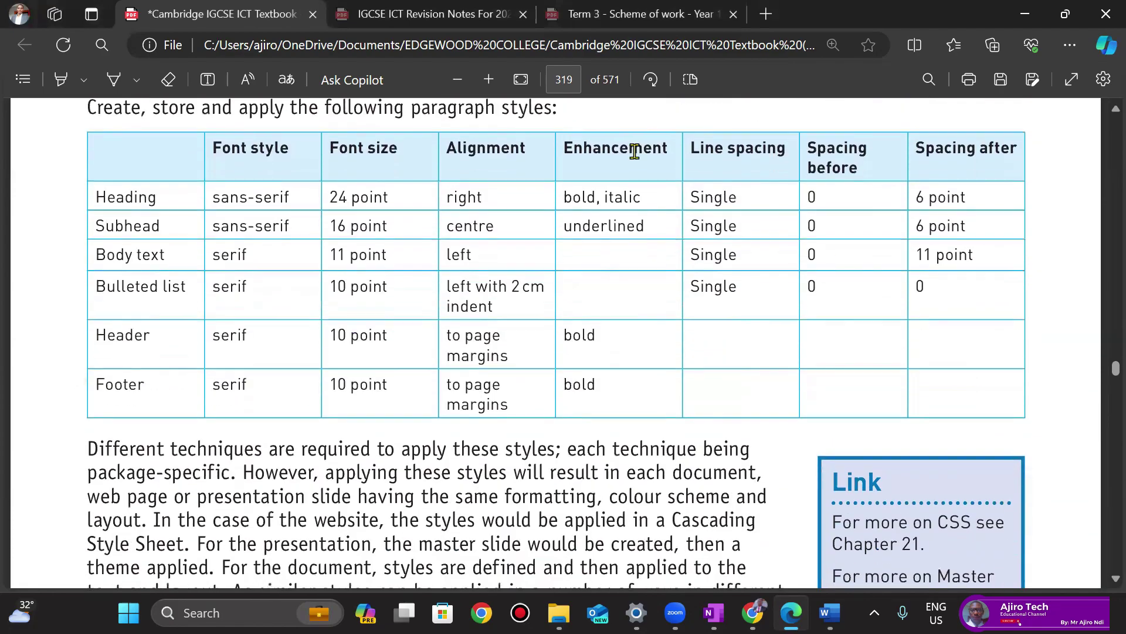
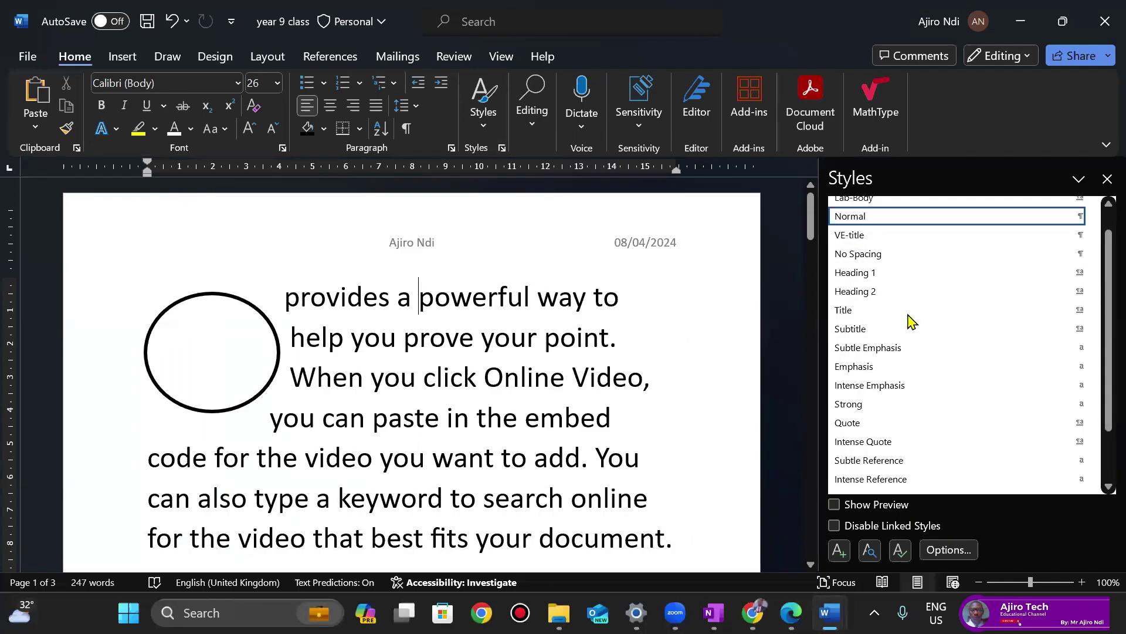
Step: In the Word document, narrow the Styles pane and add an empty line after the last paragraph on page 3
drag(845, 359, 897, 370)
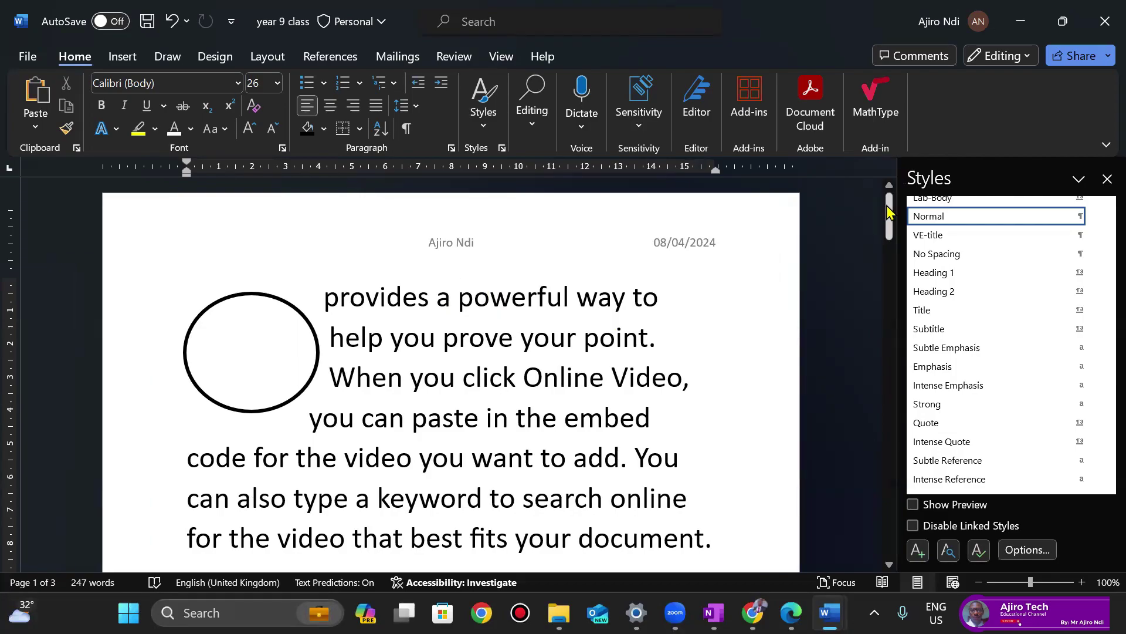
drag(888, 211, 887, 454)
click(521, 400)
key(Return)
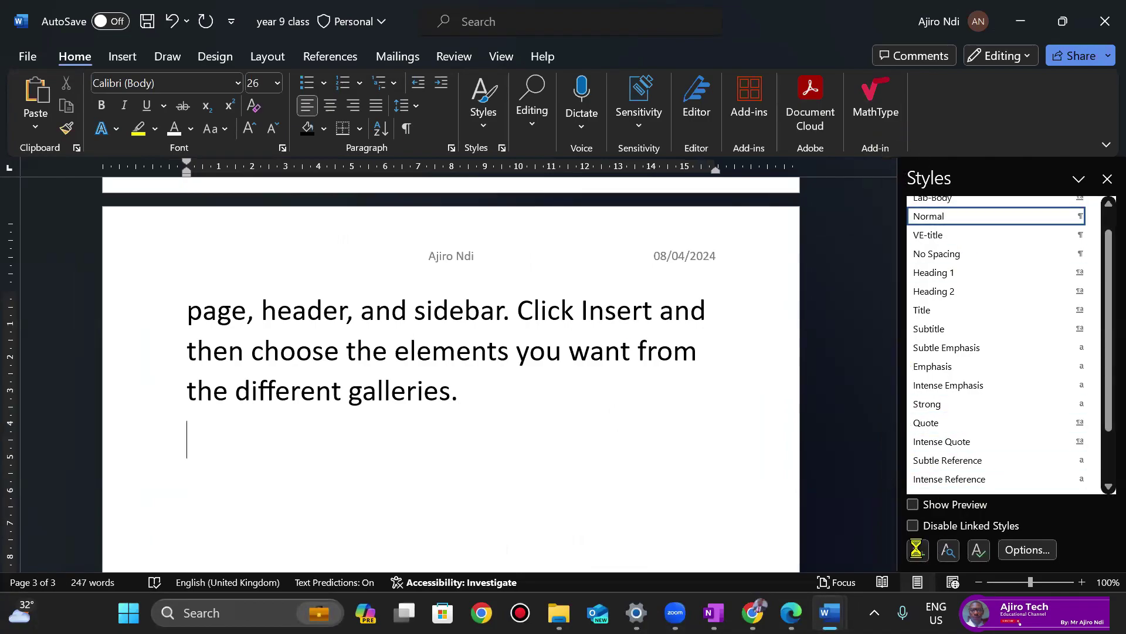
Step: Start creating a new paragraph style and set its left indentation to 1.3 cm in the paragraph settings
click(918, 550)
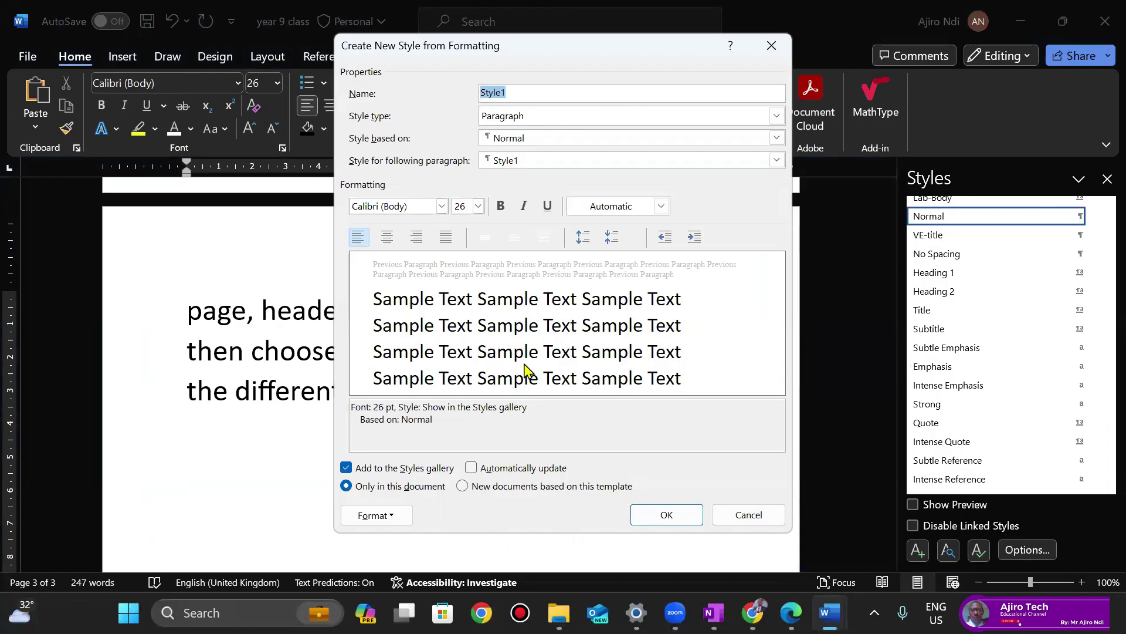
click(389, 521)
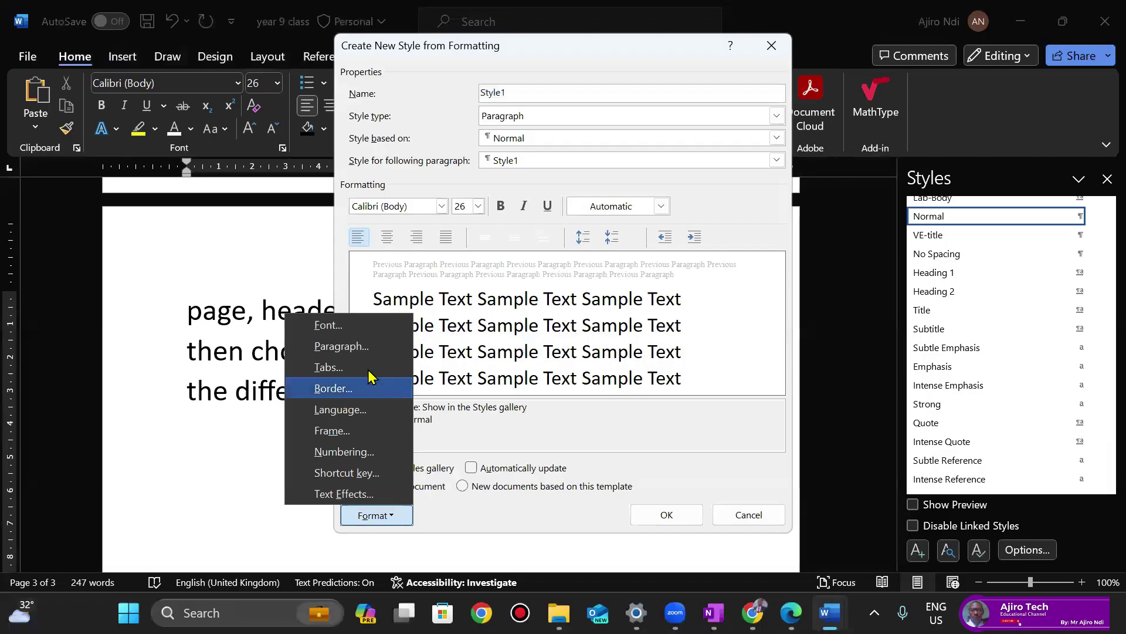
click(367, 347)
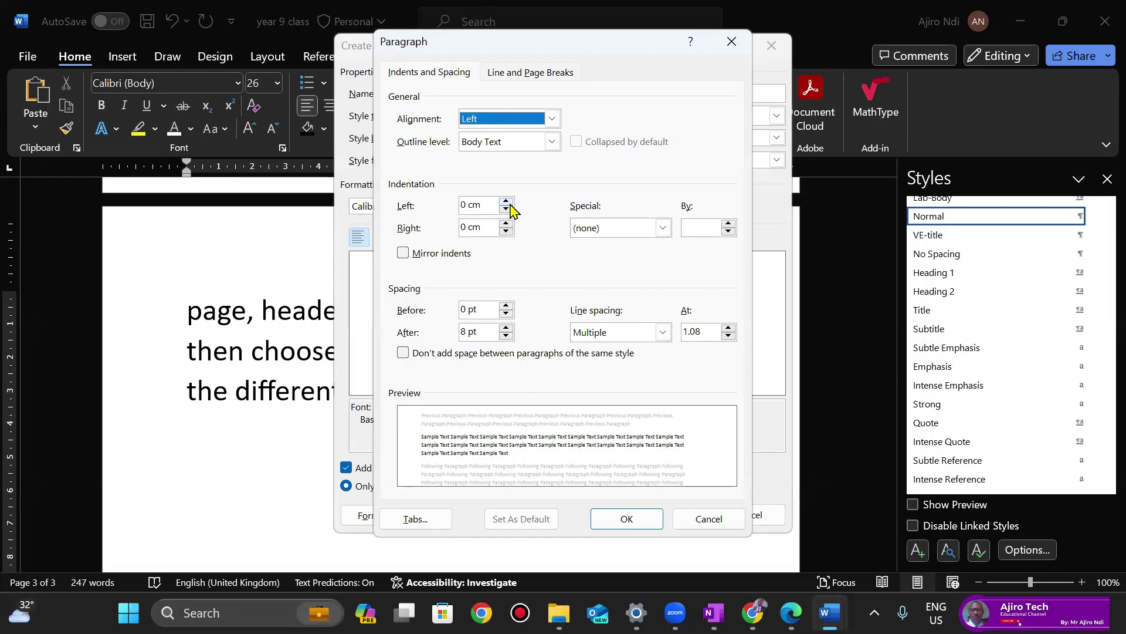
click(506, 201)
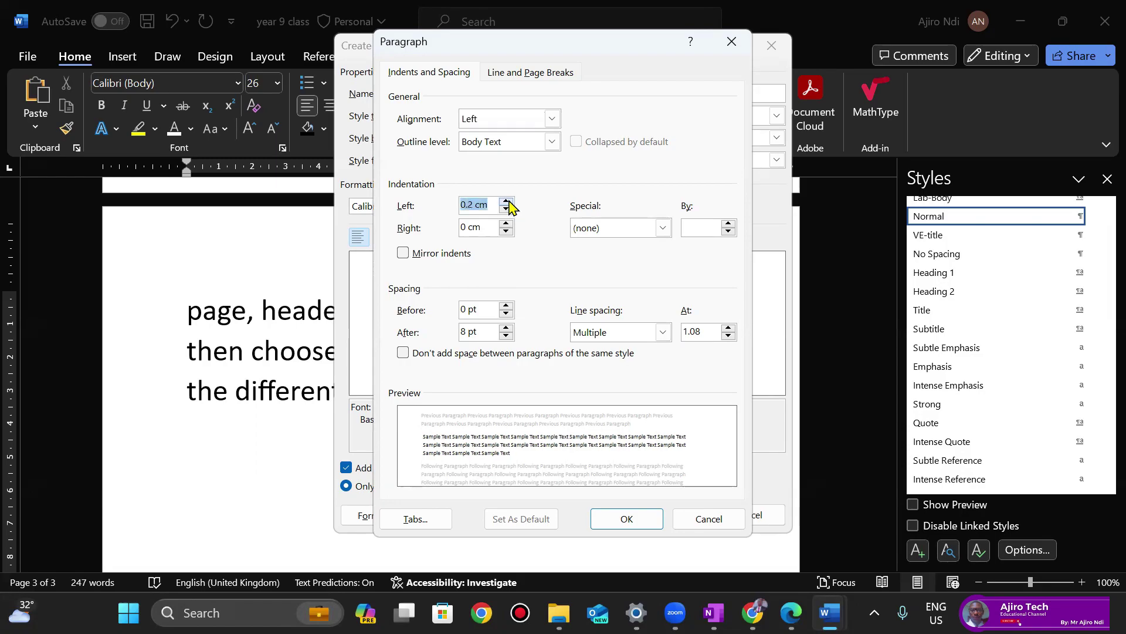
click(506, 201)
click(506, 201)
click(505, 201)
click(505, 201)
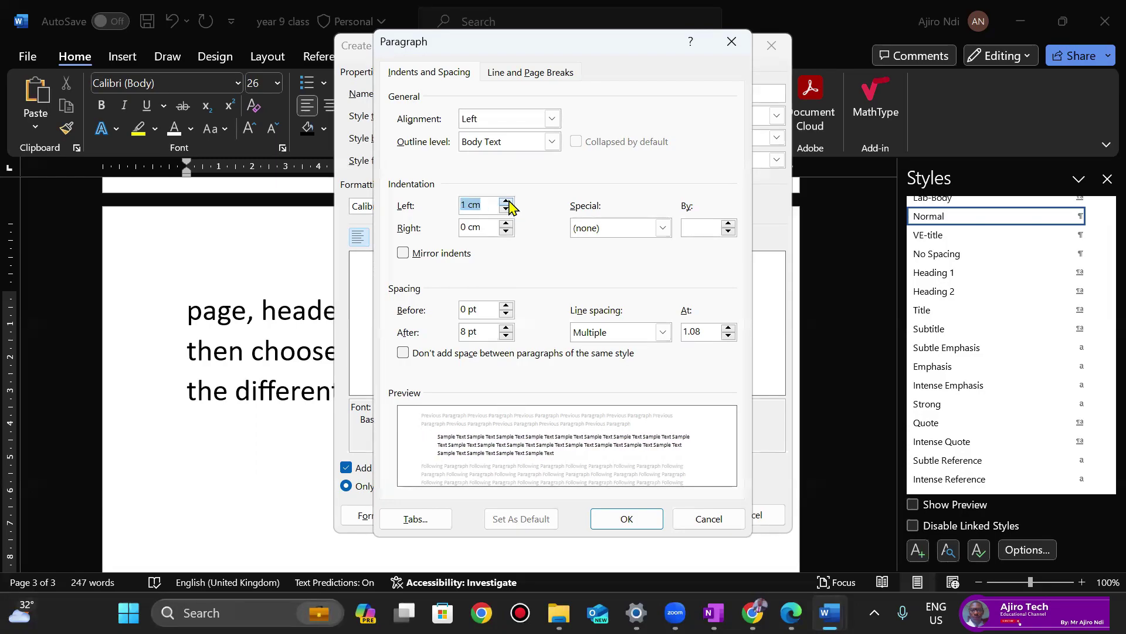
click(506, 201)
click(506, 201)
click(506, 201)
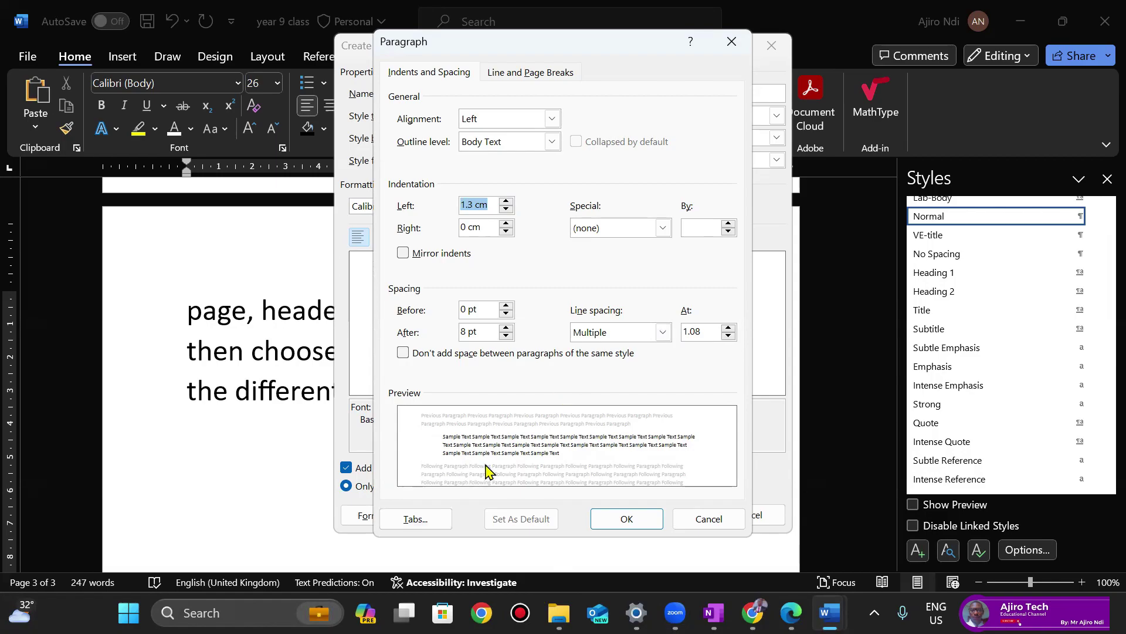
Step: Try the First line and Hanging special indentations for the new style, and discard the paragraph changes
click(665, 229)
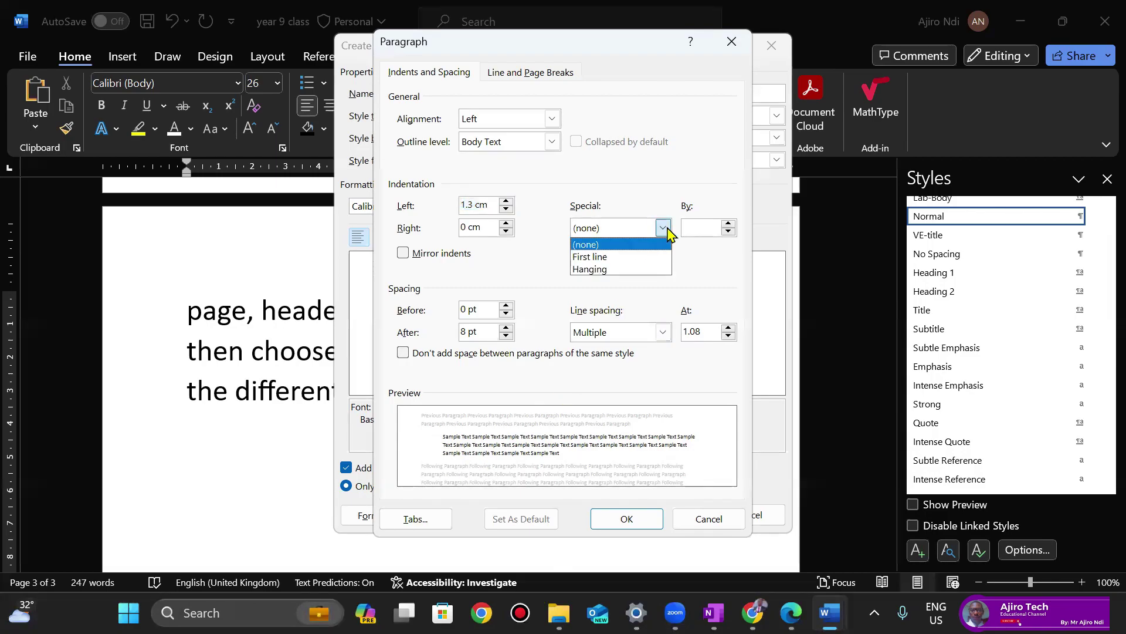
click(624, 262)
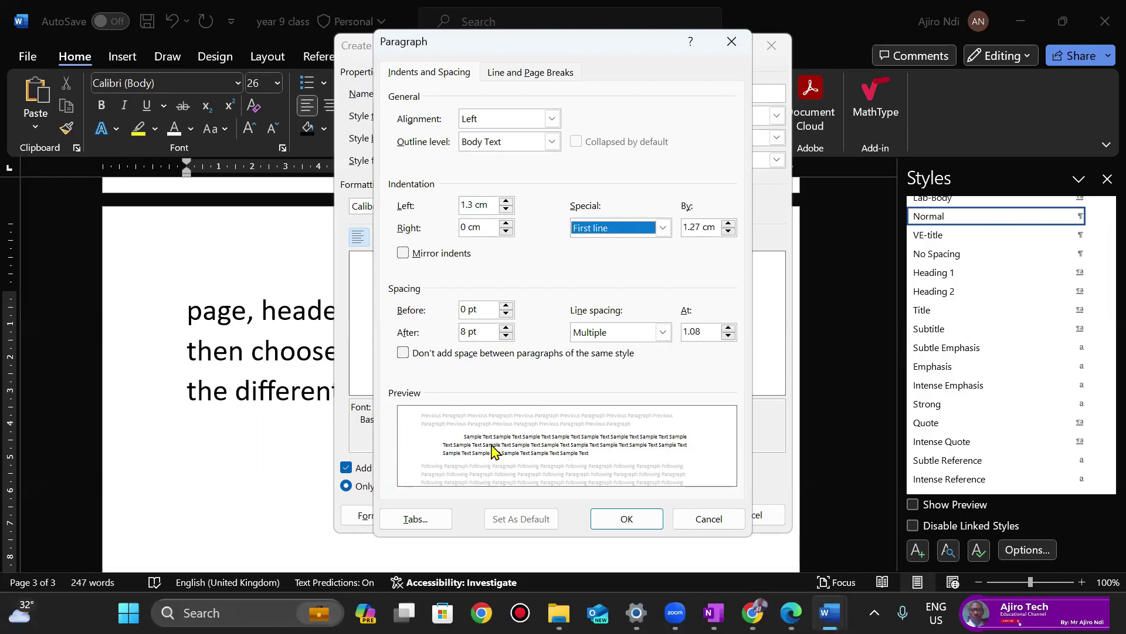
click(663, 228)
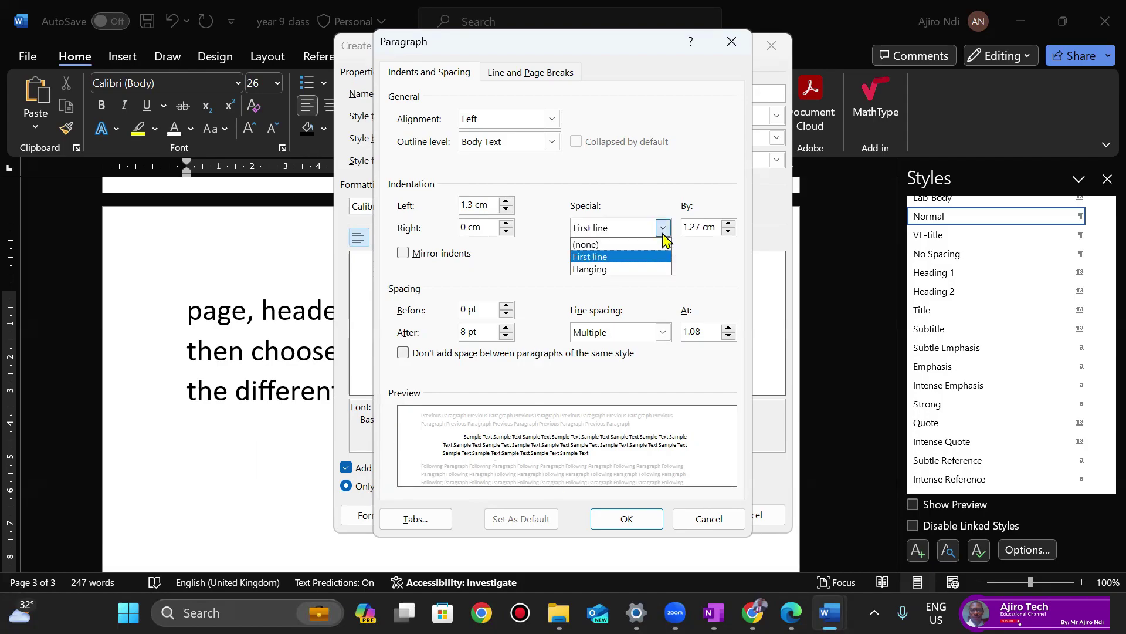
click(623, 269)
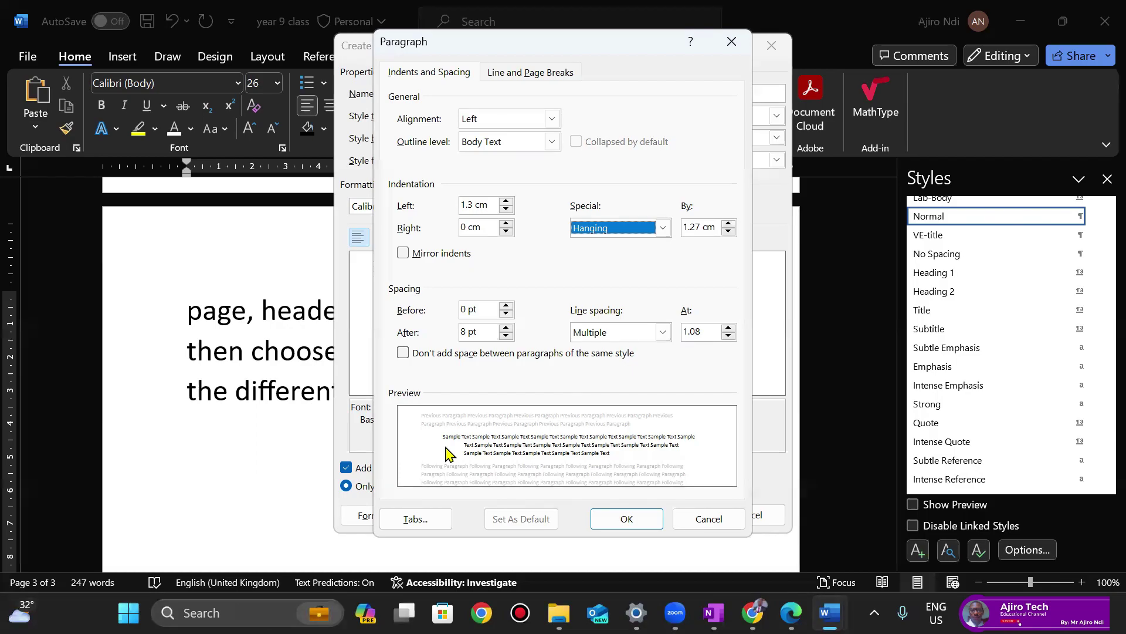
click(699, 525)
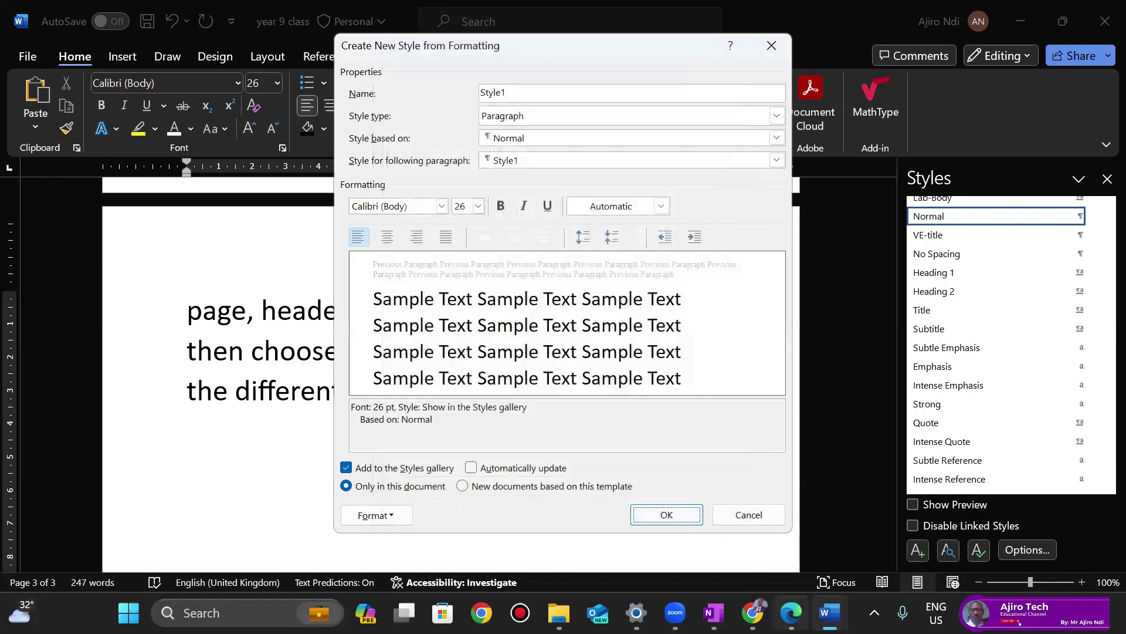
Step: Check the paragraph styles table in the Edge textbook, and examine the new style's font settings in Word
click(791, 612)
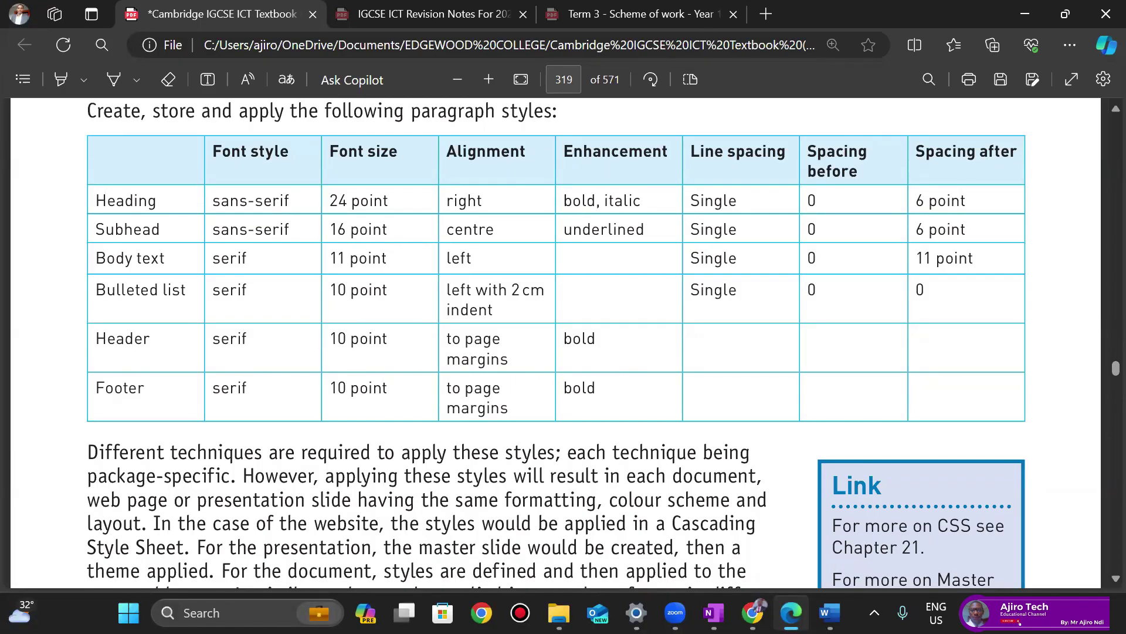
click(830, 612)
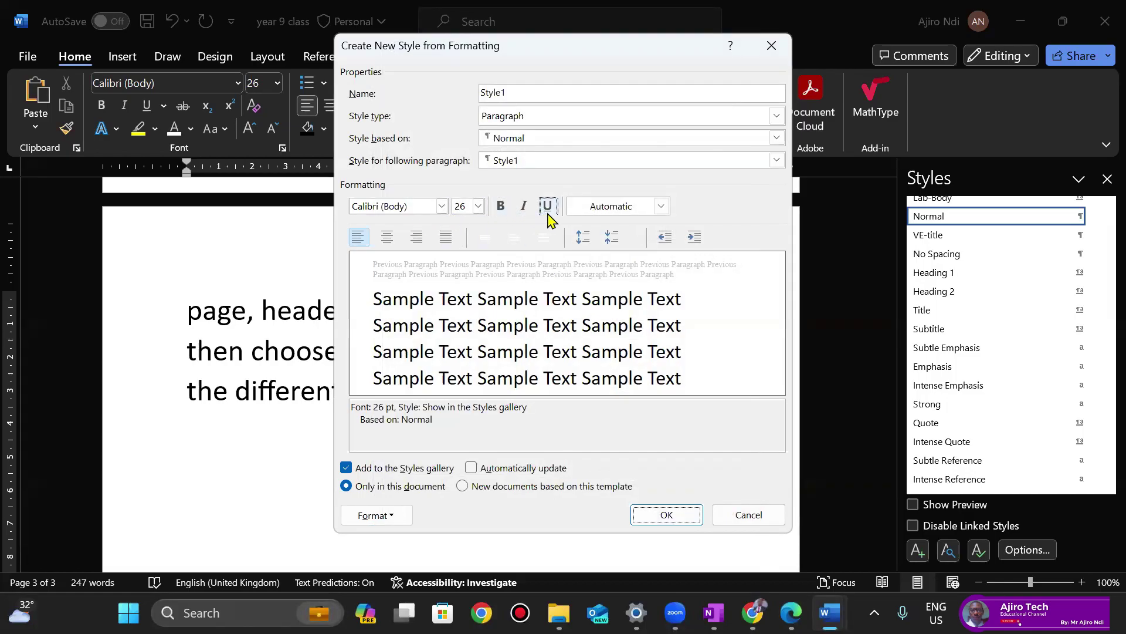
click(383, 516)
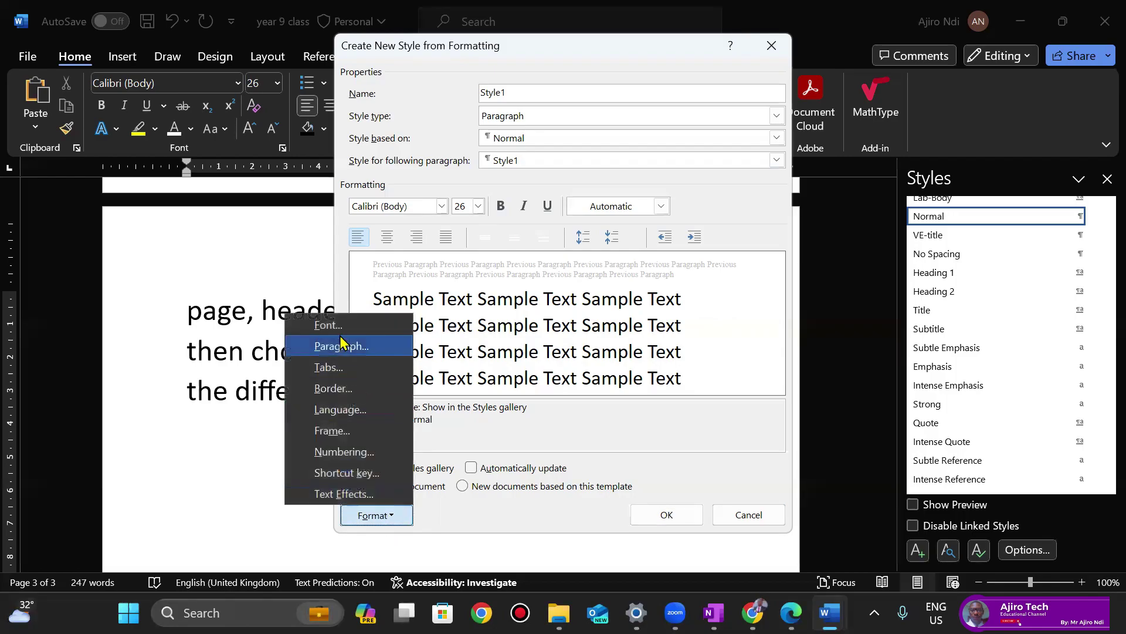
click(327, 325)
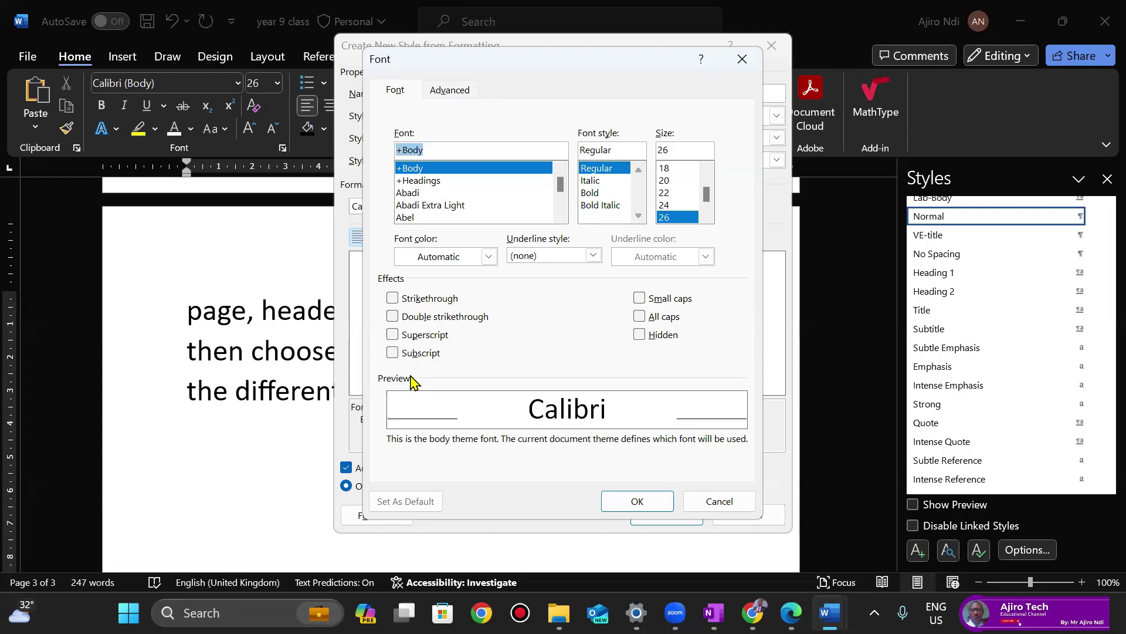
click(711, 506)
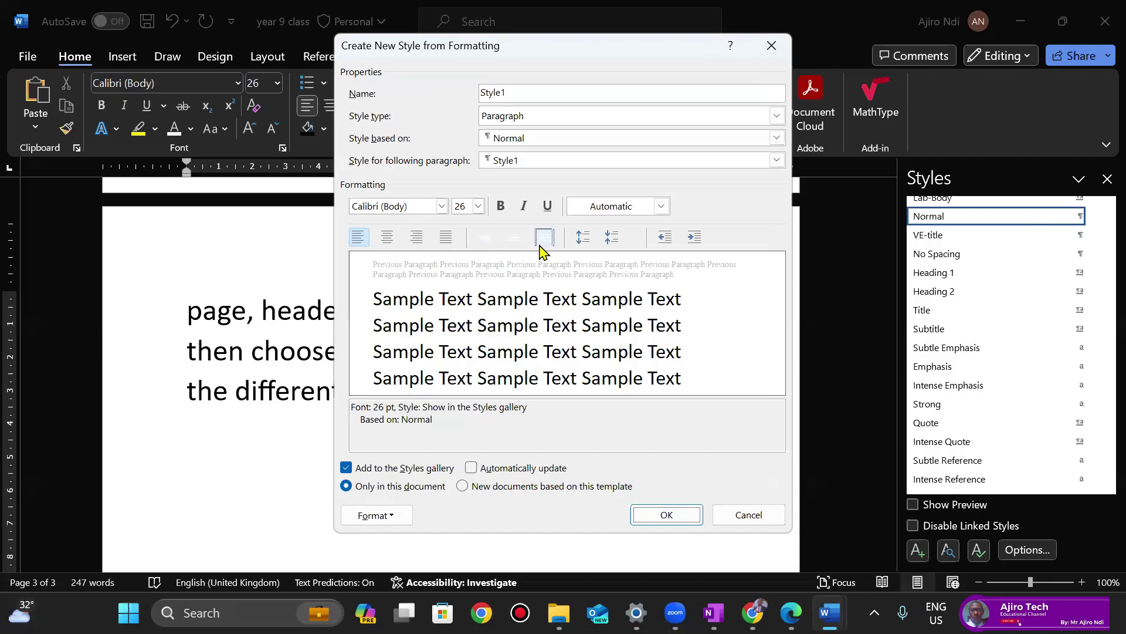
Step: Examine the line spacing options in the new style's paragraph settings and leave them without changes
click(378, 516)
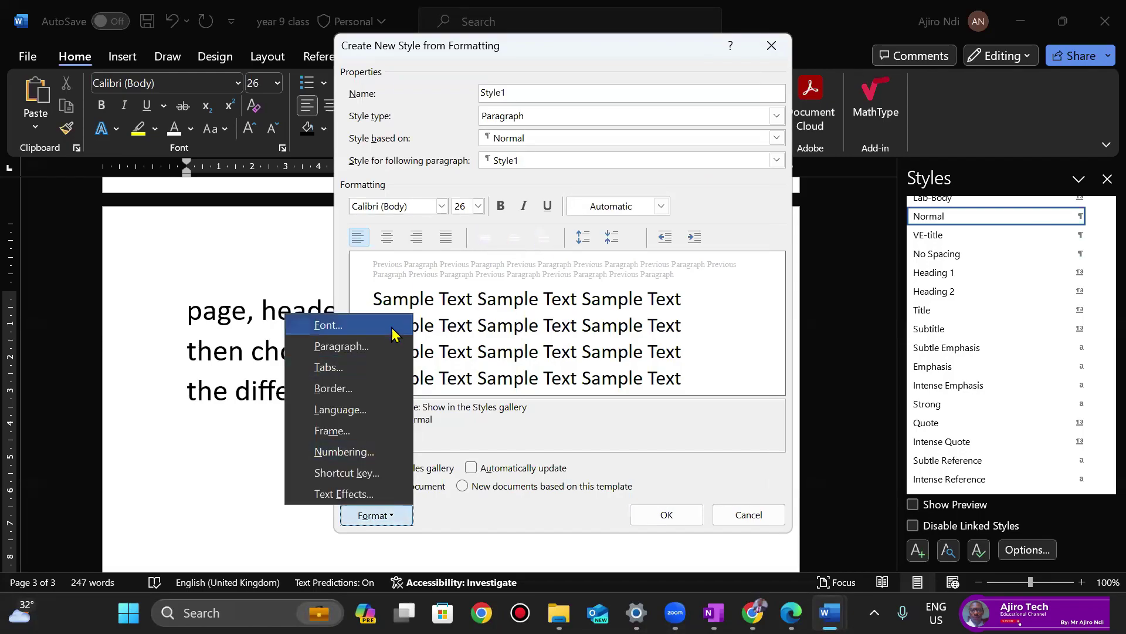
click(379, 350)
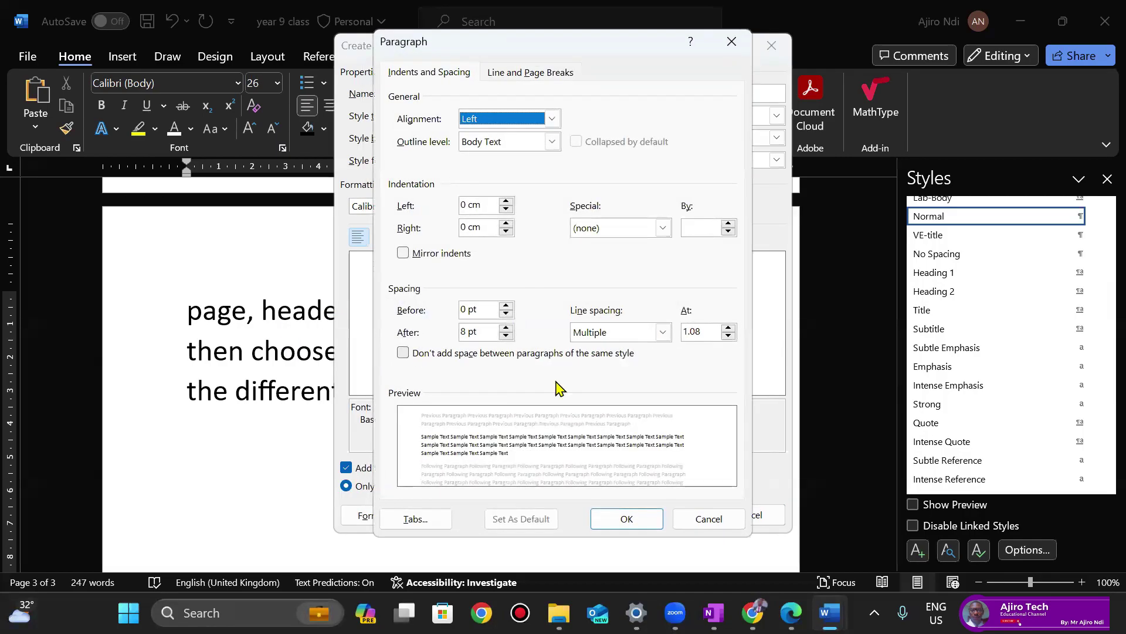
click(662, 331)
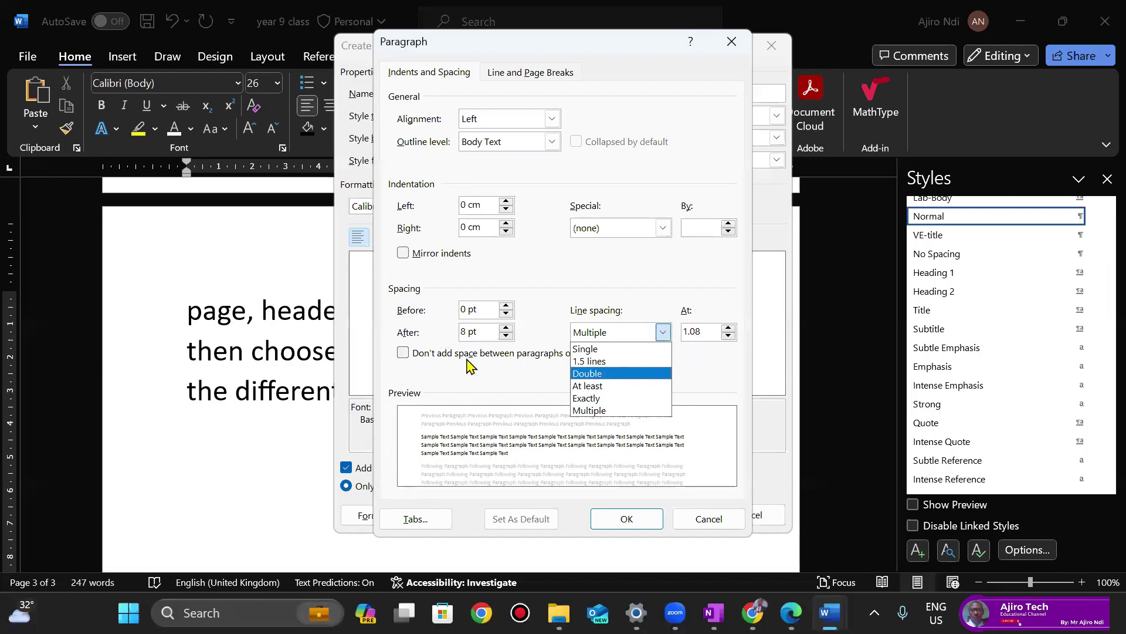
click(691, 522)
click(691, 522)
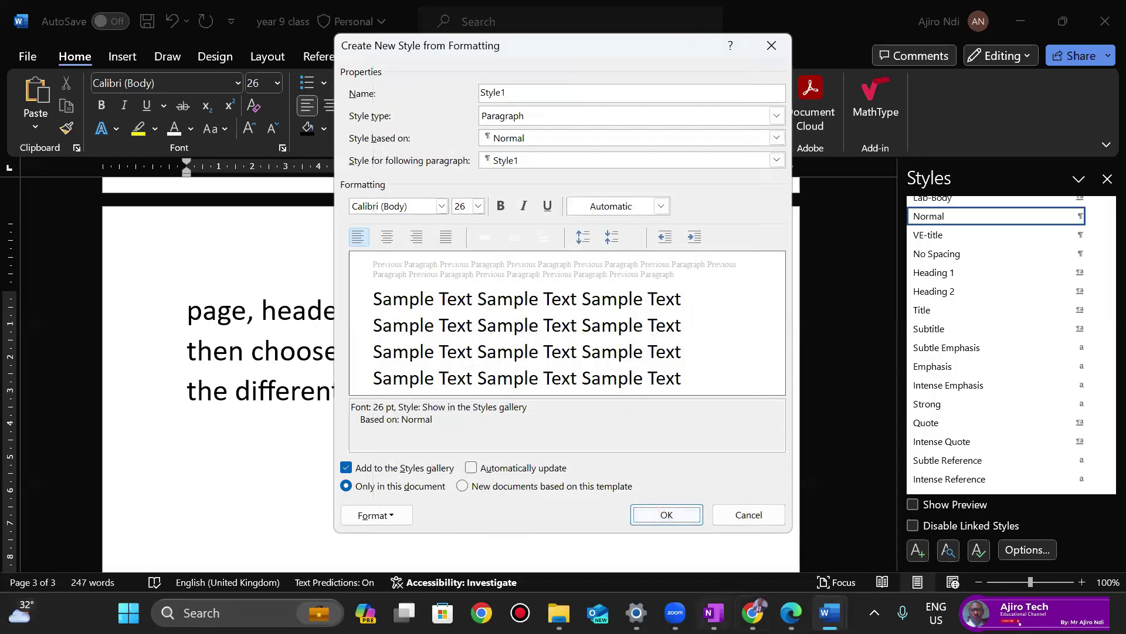
Step: Switch to the textbook in Edge and review section 14.2 on creating and modifying styles, through 14.2.4 Use format painter
key(alt+Tab)
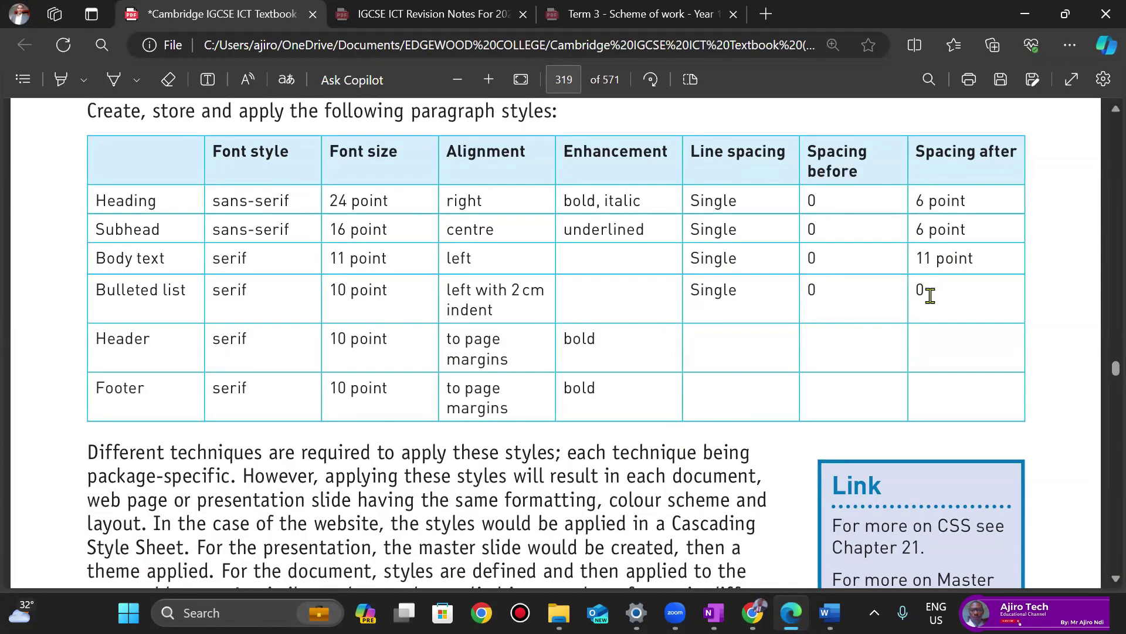
scroll(930, 295, down, 10)
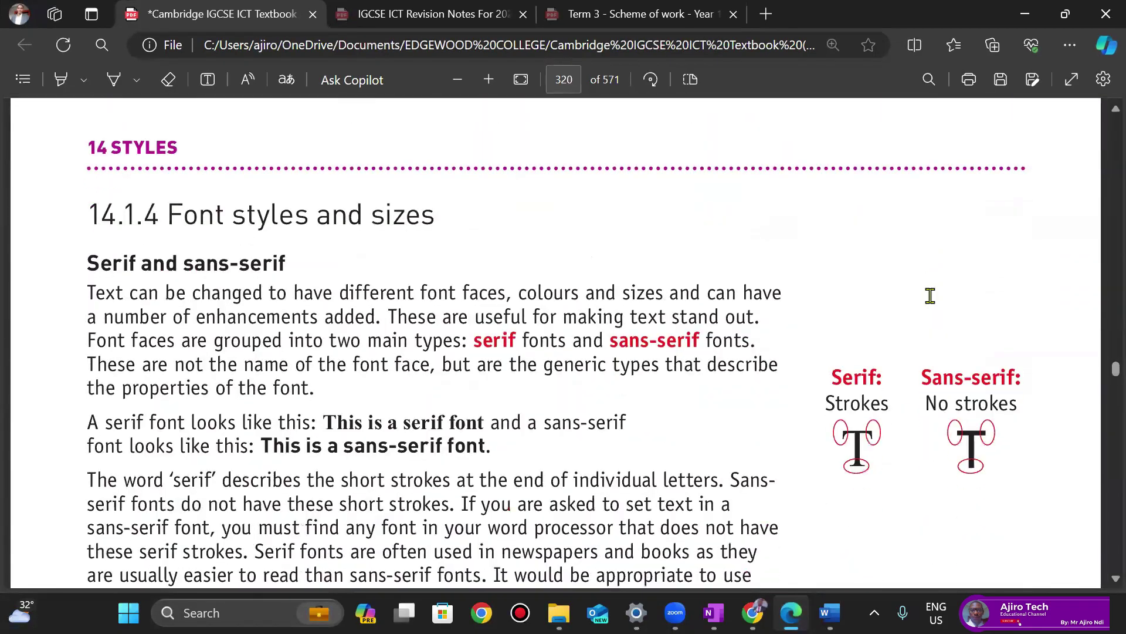
scroll(931, 295, down, 15)
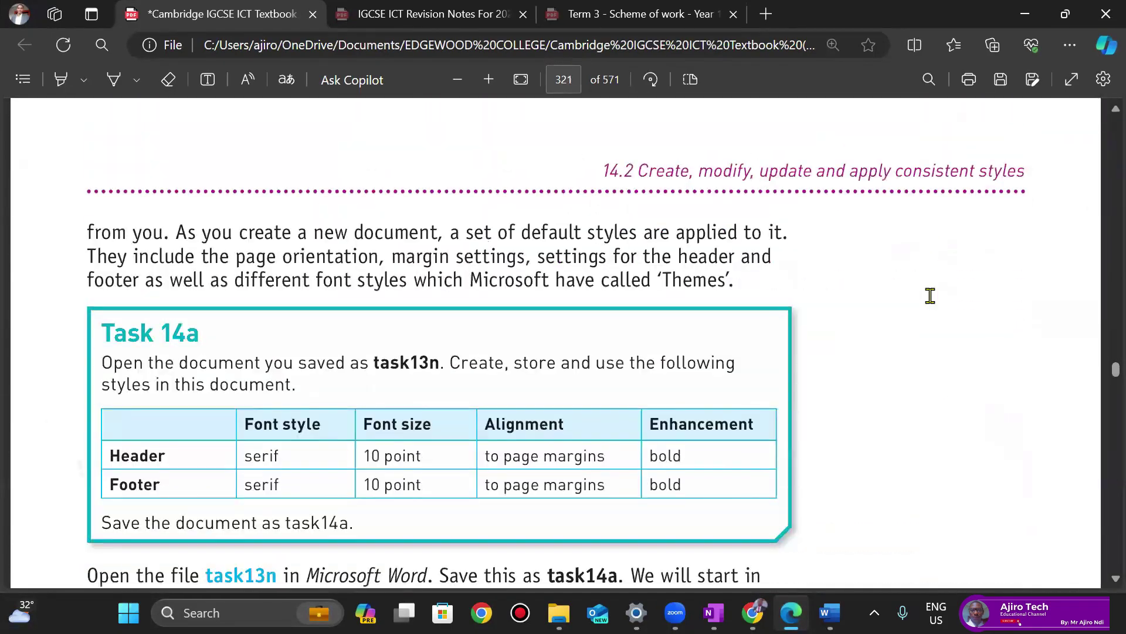
scroll(930, 295, down, 20)
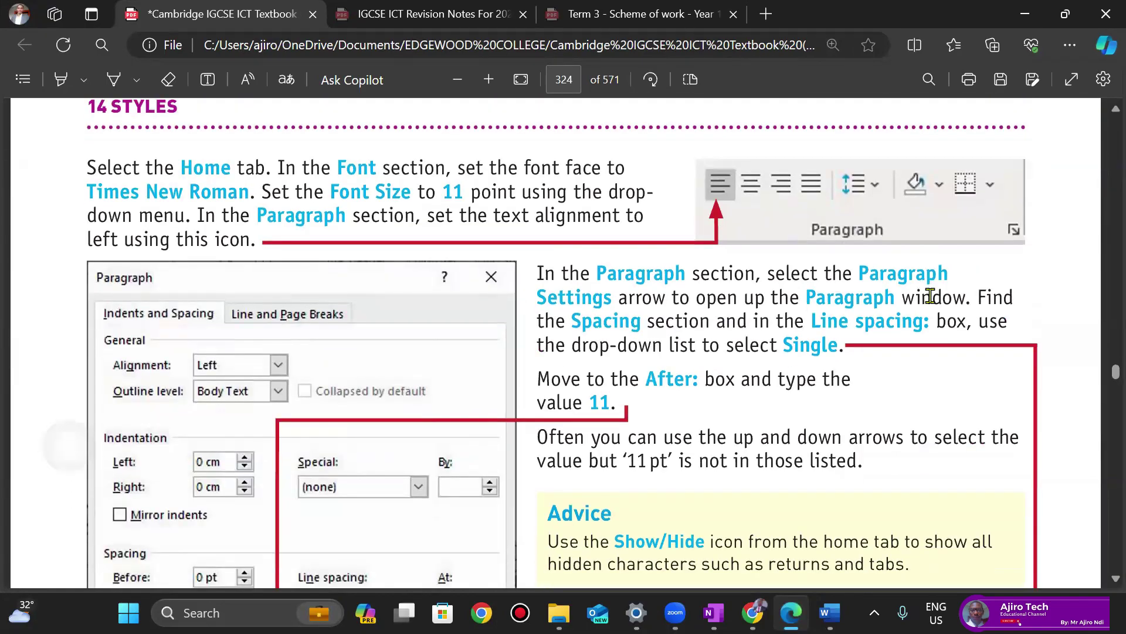
scroll(930, 295, down, 7)
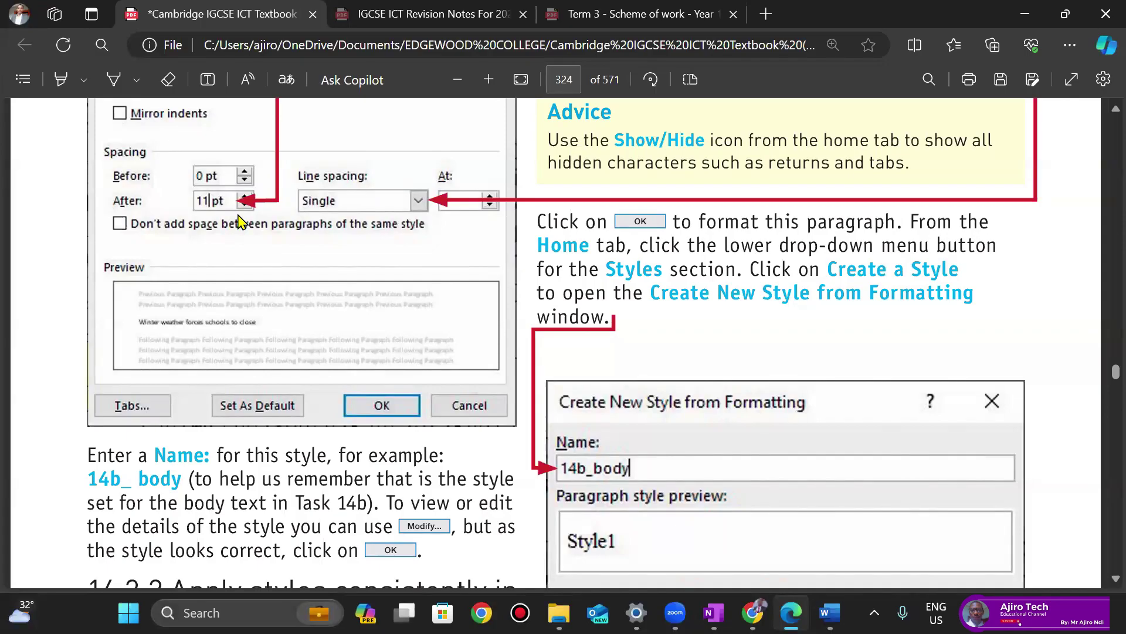
scroll(239, 221, down, 10)
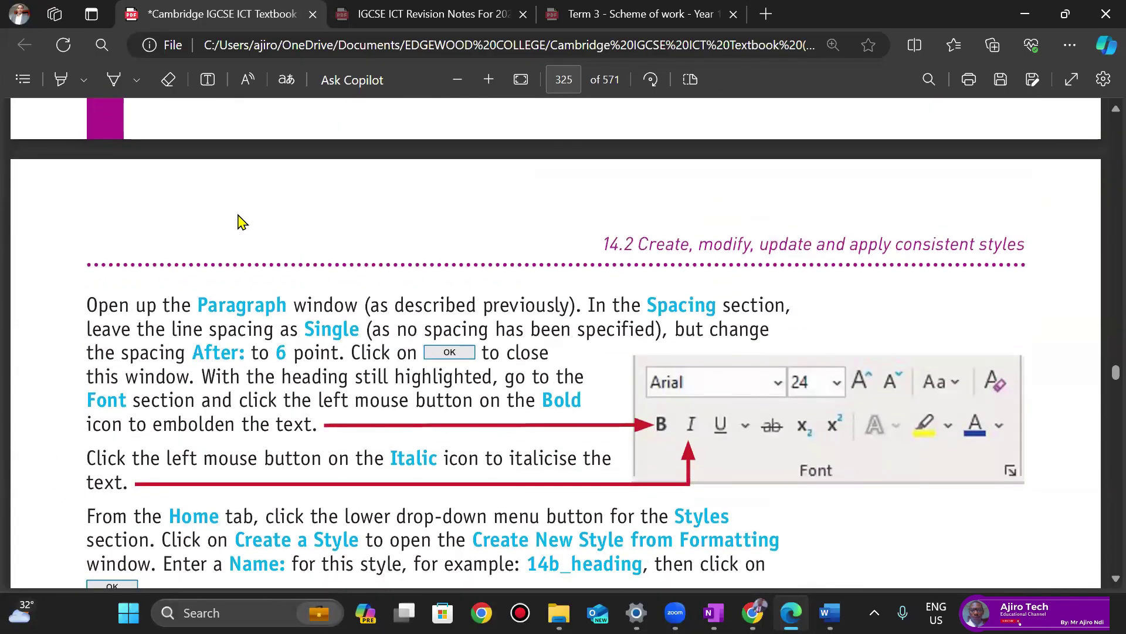
scroll(239, 222, down, 8)
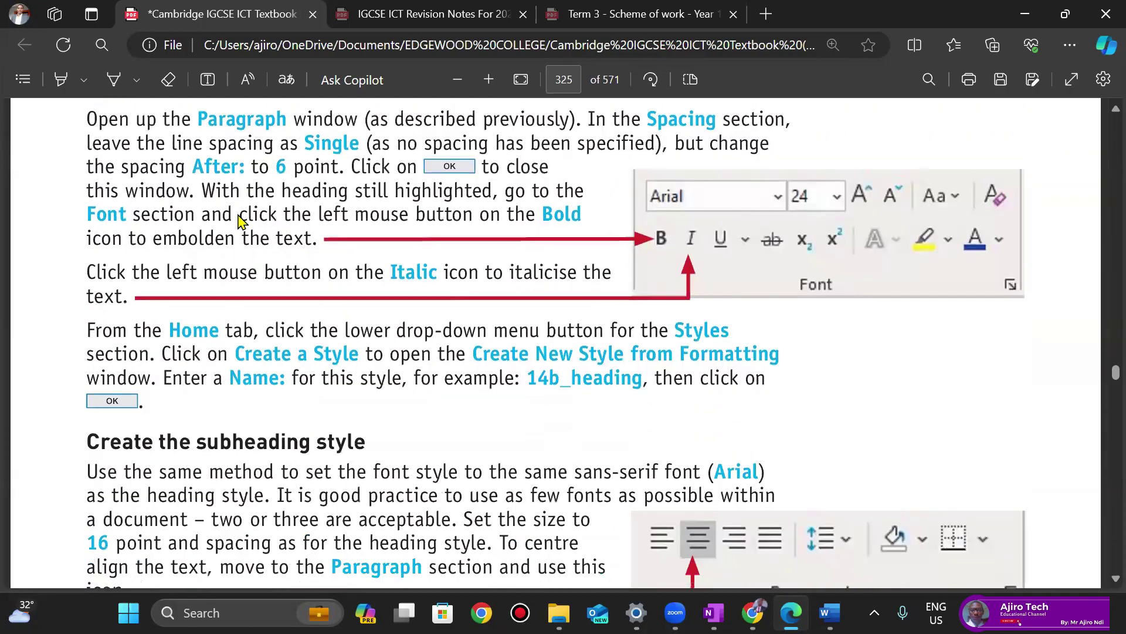
scroll(238, 222, down, 10)
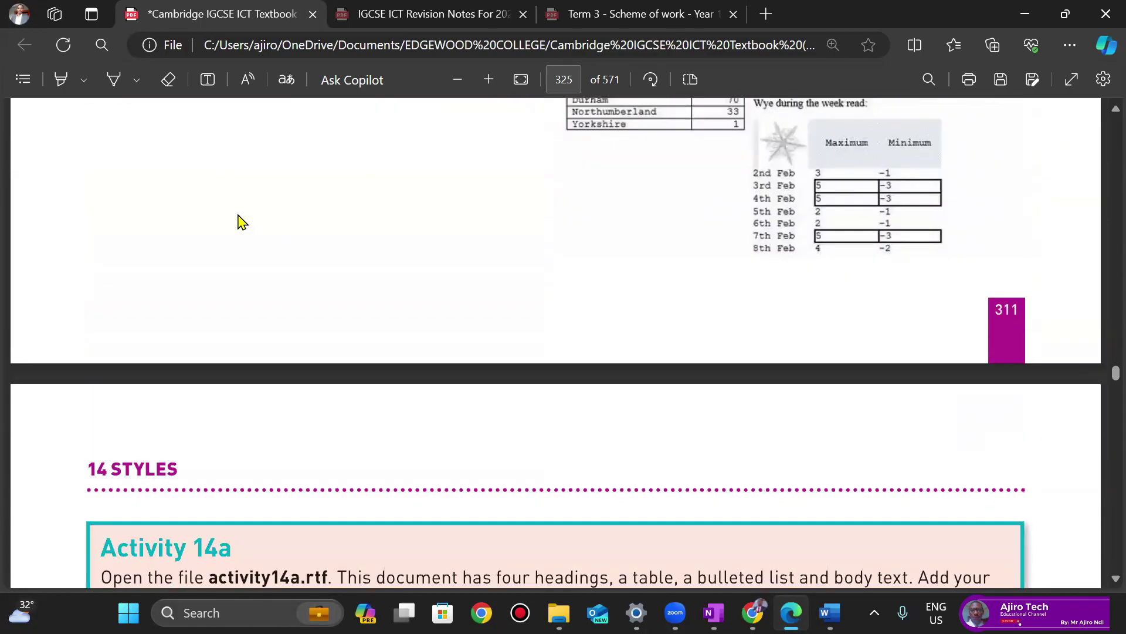
scroll(239, 221, down, 5)
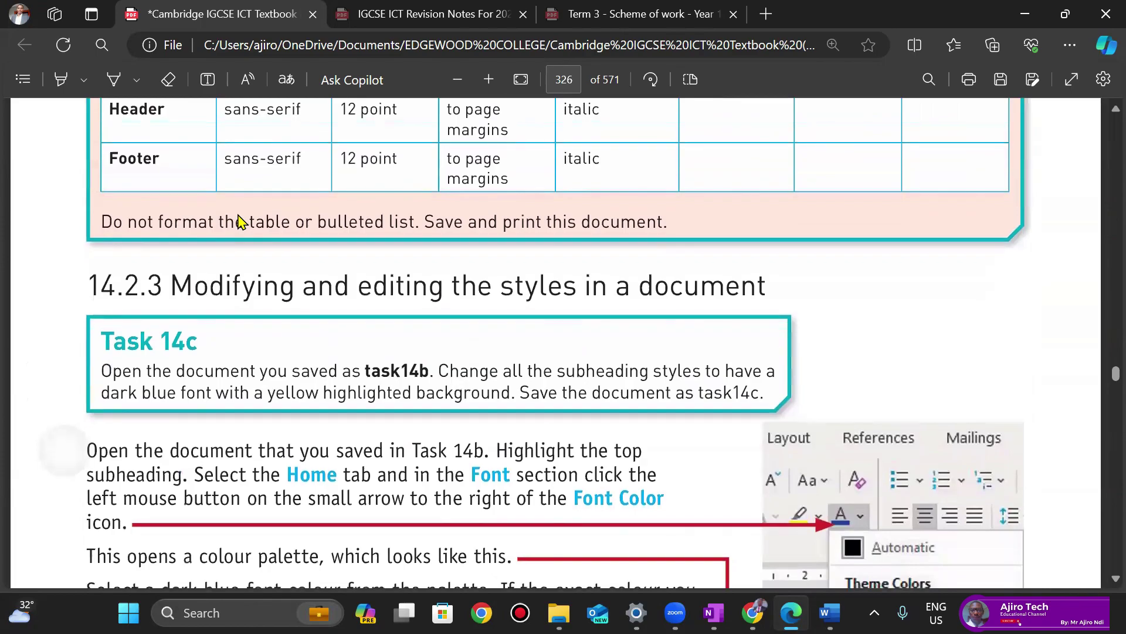
scroll(238, 221, down, 10)
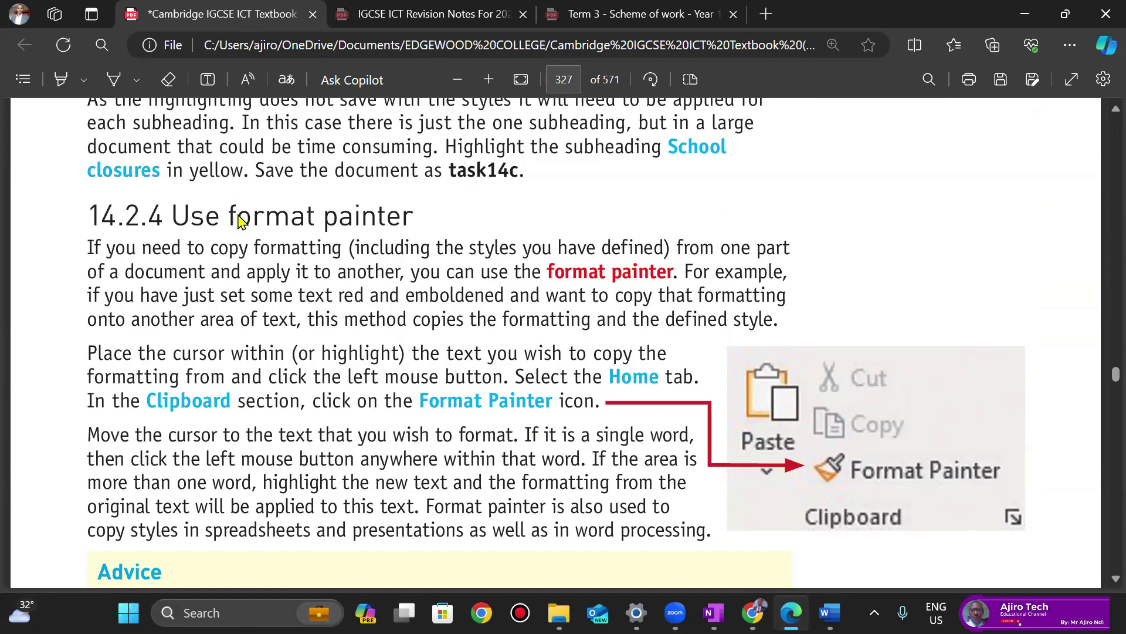
Step: Return to the "year 9 class" document in Word and cancel the creation of the new style
mouse_move(829, 613)
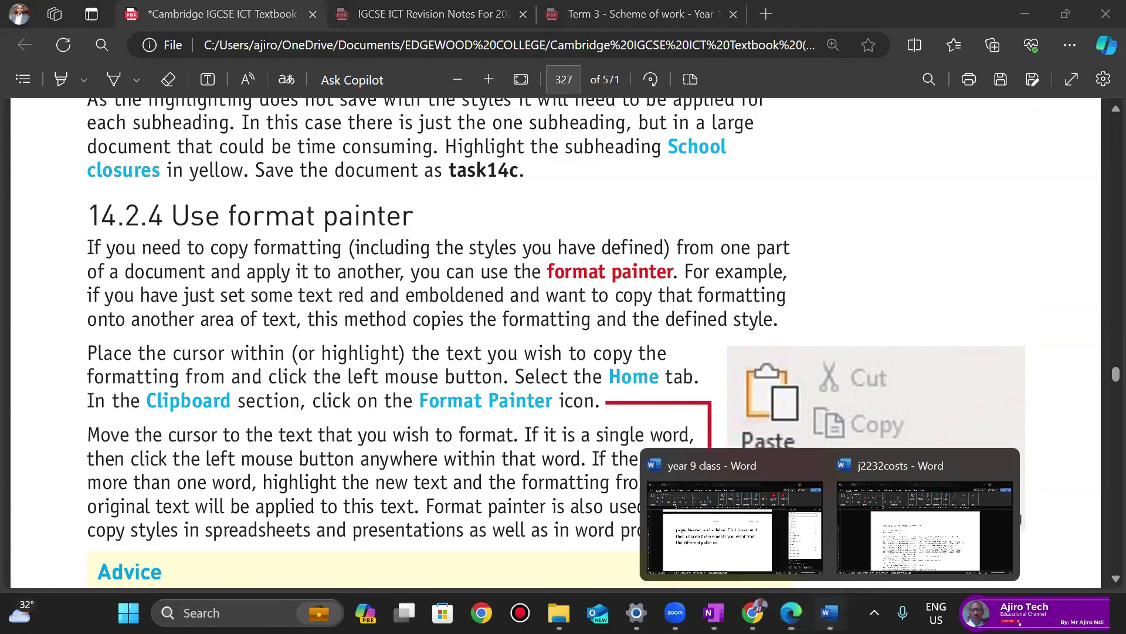
click(736, 525)
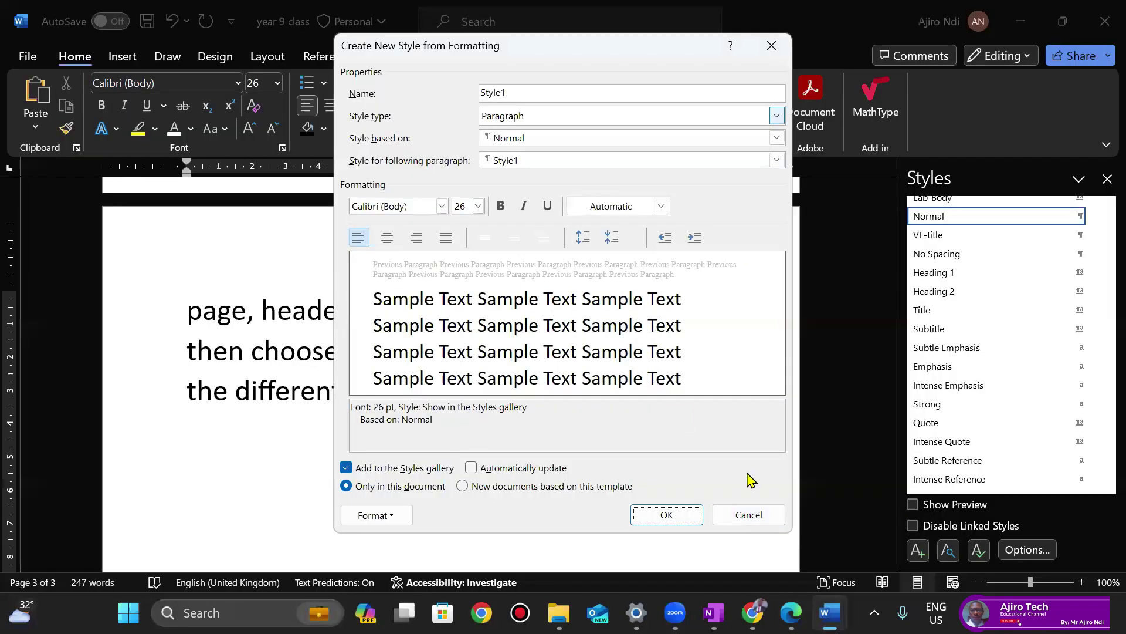
click(748, 516)
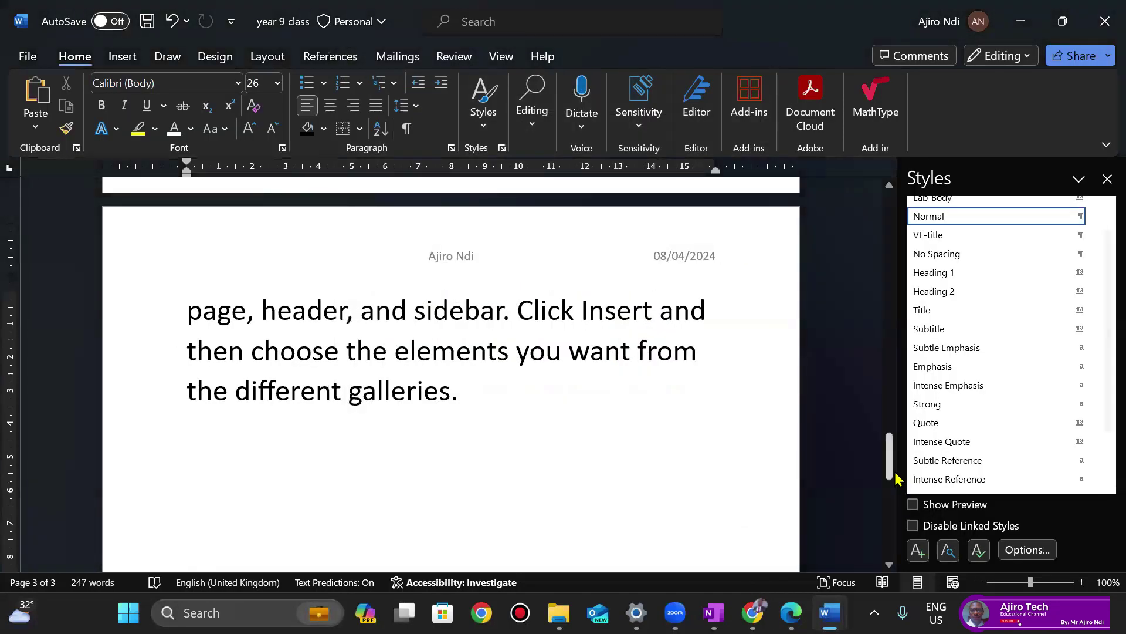
Step: Format the document's opening text, "provides a powerful way to help you prove your point.", in purple, bold and italic
drag(889, 460, 888, 228)
drag(318, 291, 661, 337)
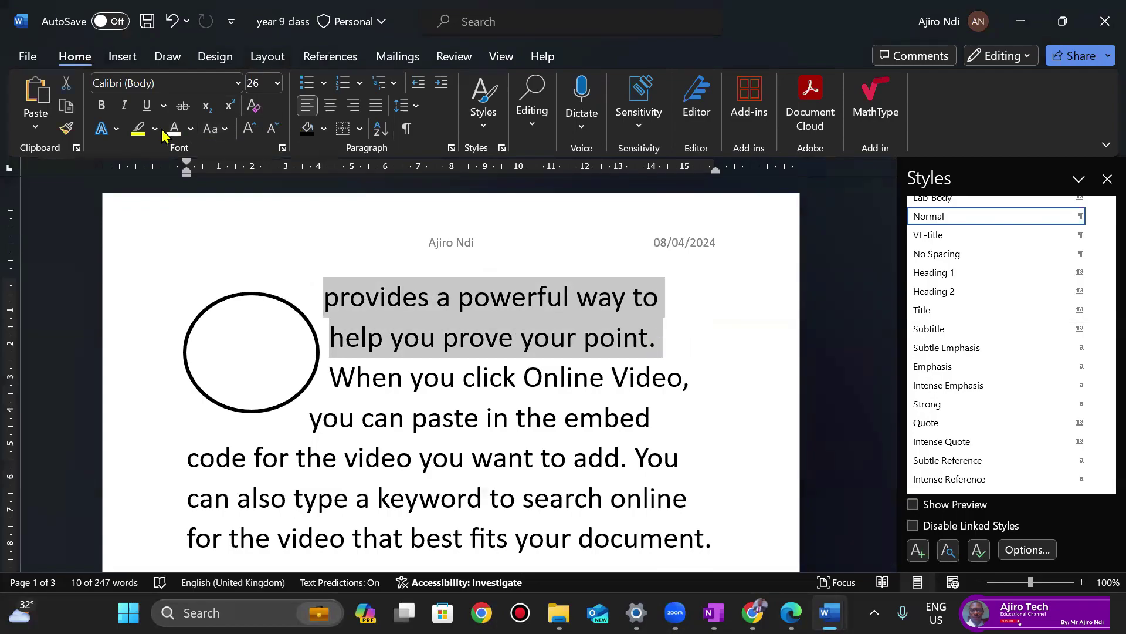
click(195, 130)
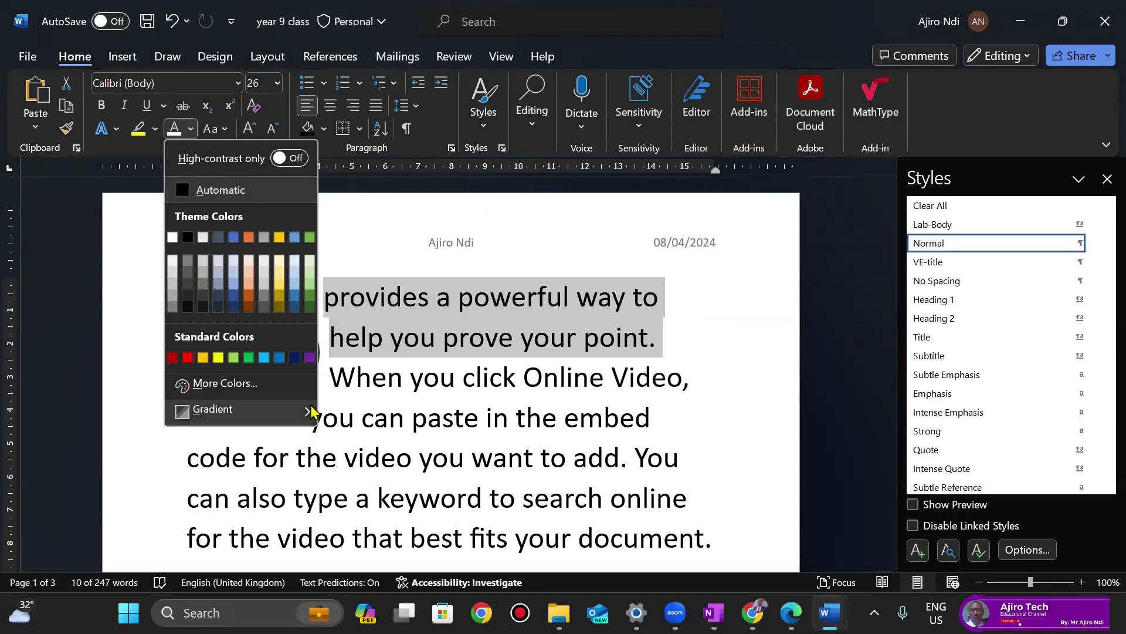
click(309, 358)
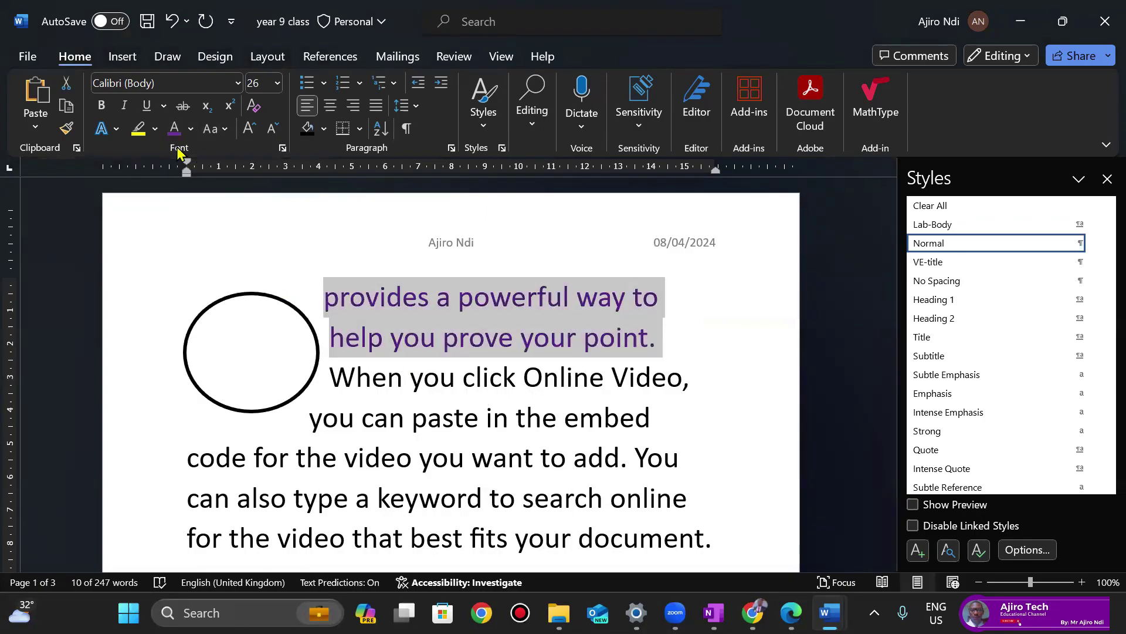
click(101, 107)
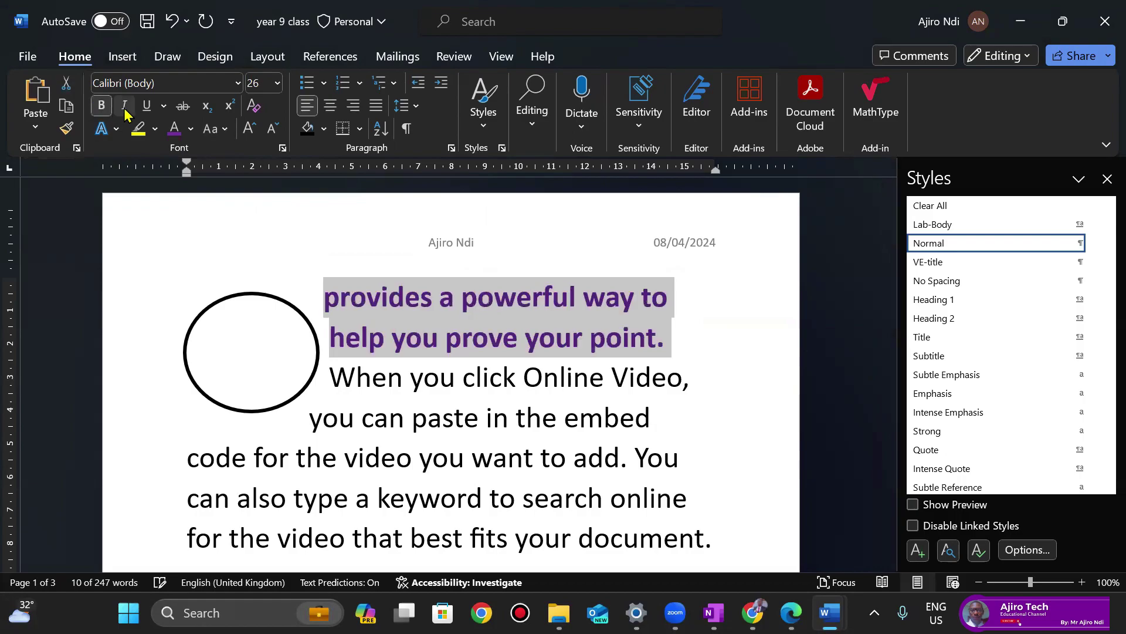
click(124, 107)
click(471, 402)
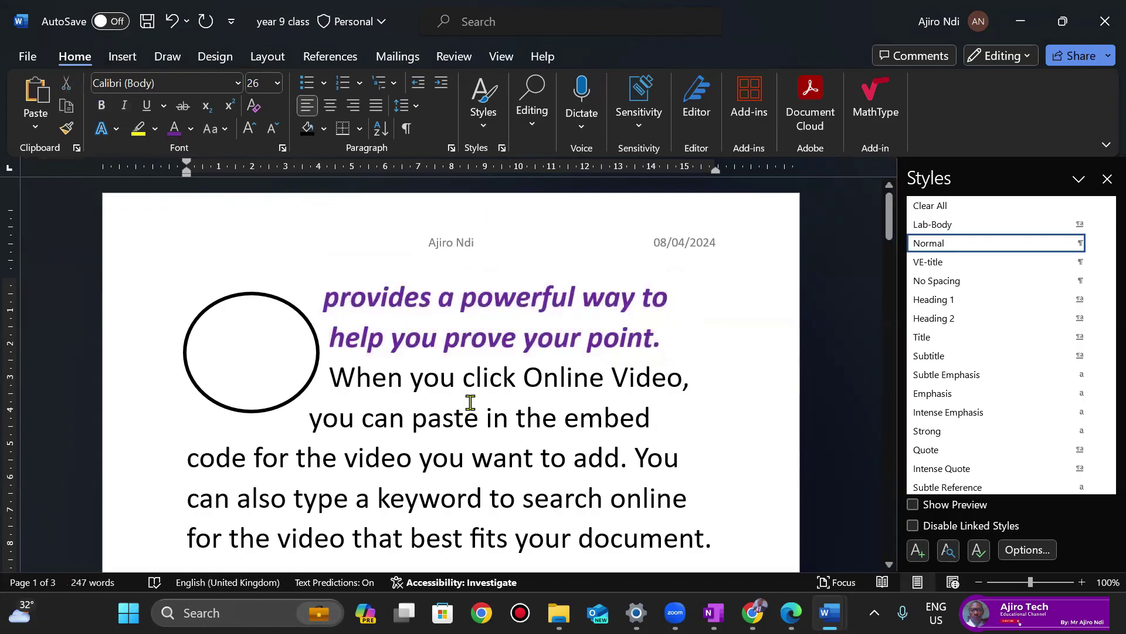
Step: Copy the purple bold italic formatting with Format Painter onto the sentence "Reading is easier, too, in the new Reading view."
drag(320, 295, 659, 346)
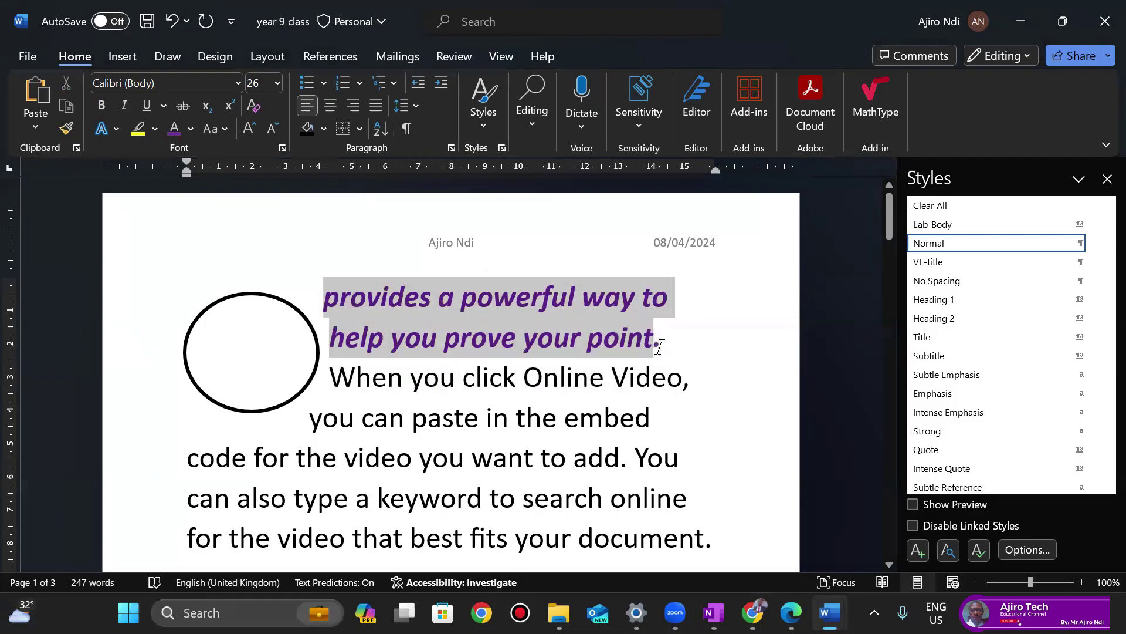
click(66, 130)
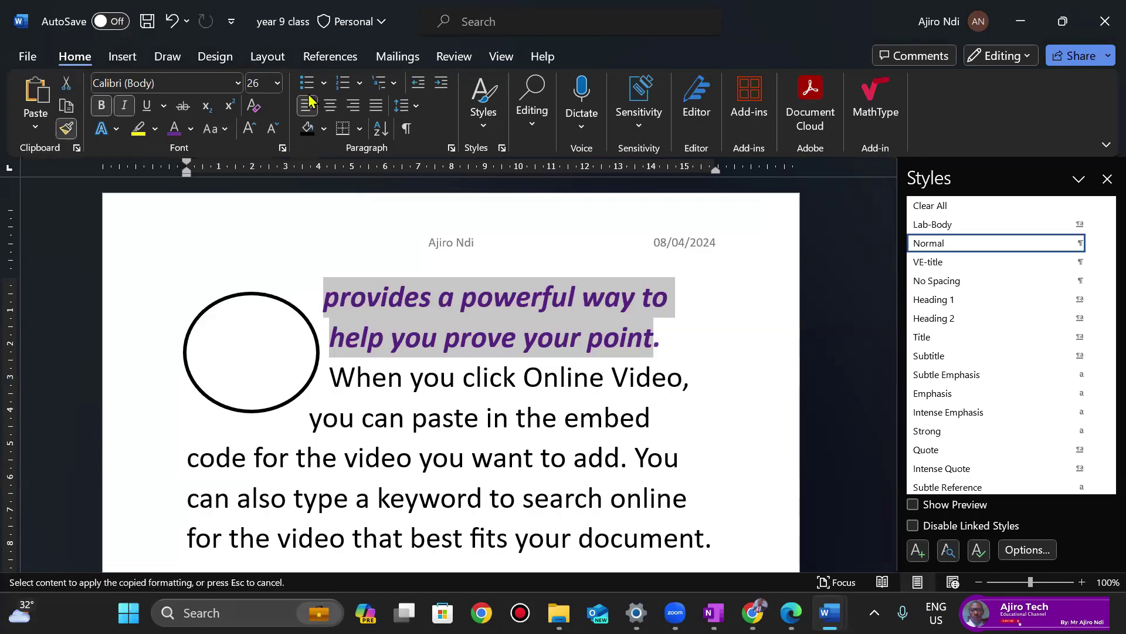
drag(892, 205, 875, 368)
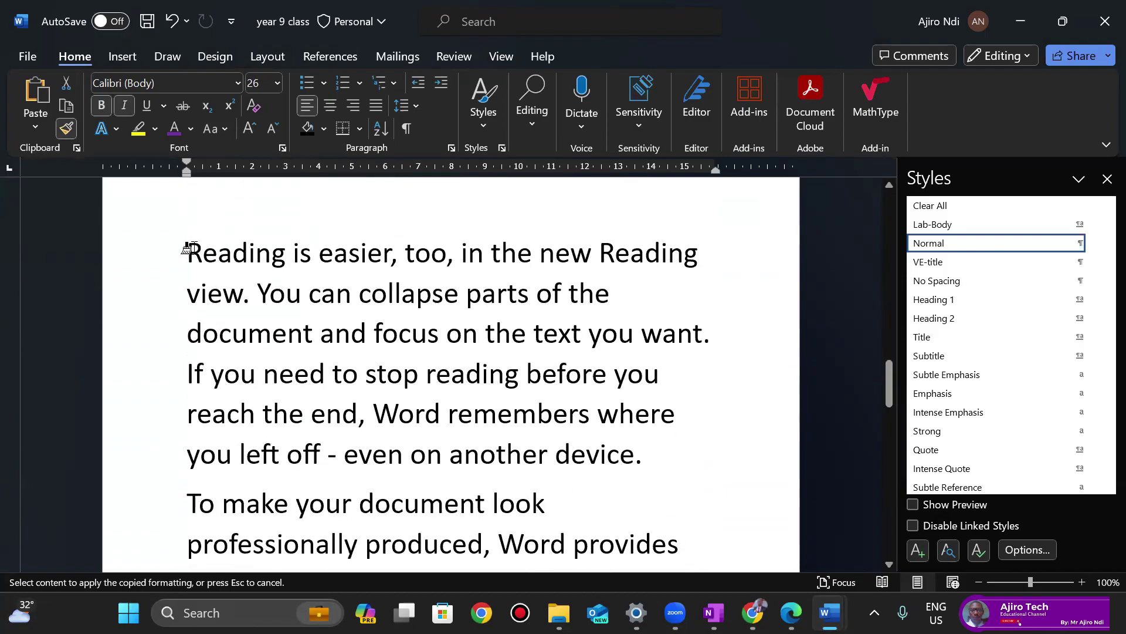
drag(189, 253, 254, 302)
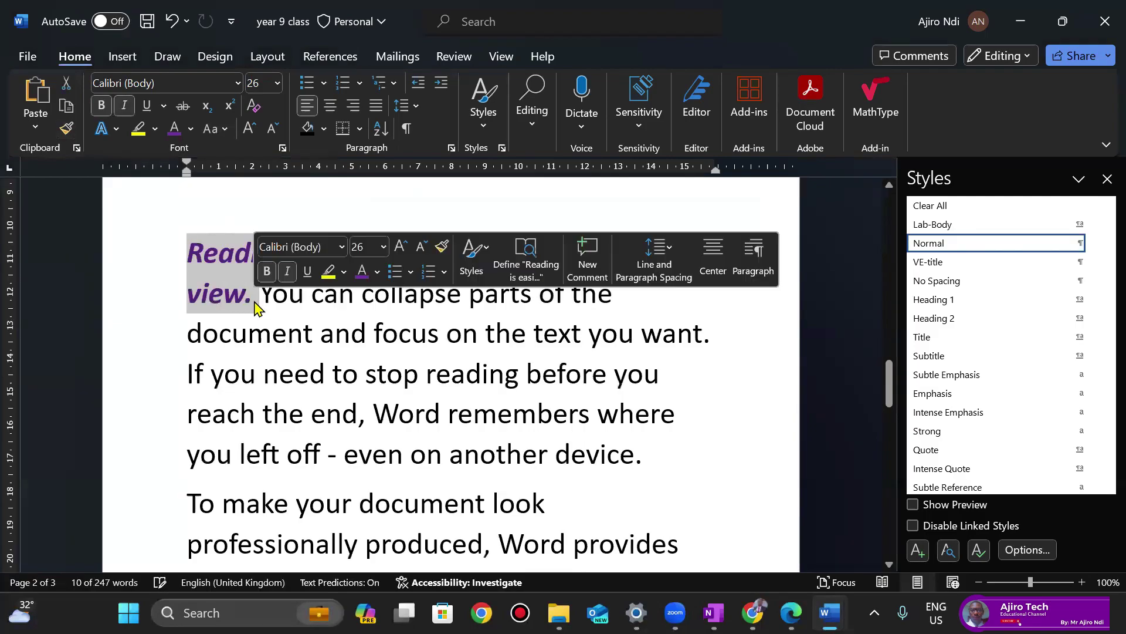
click(264, 379)
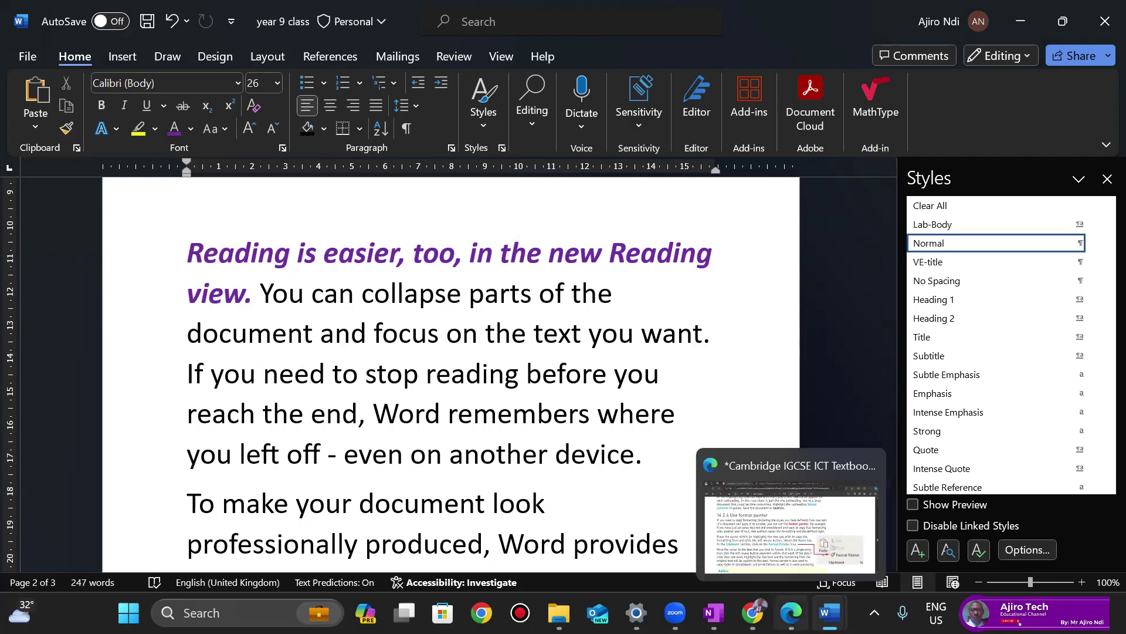
Step: Switch to the textbook in Edge, look at section 14.2.5 Bulleted and numbered lists with Task 14d, and return to Word
click(791, 612)
scroll(556, 343, down, 10)
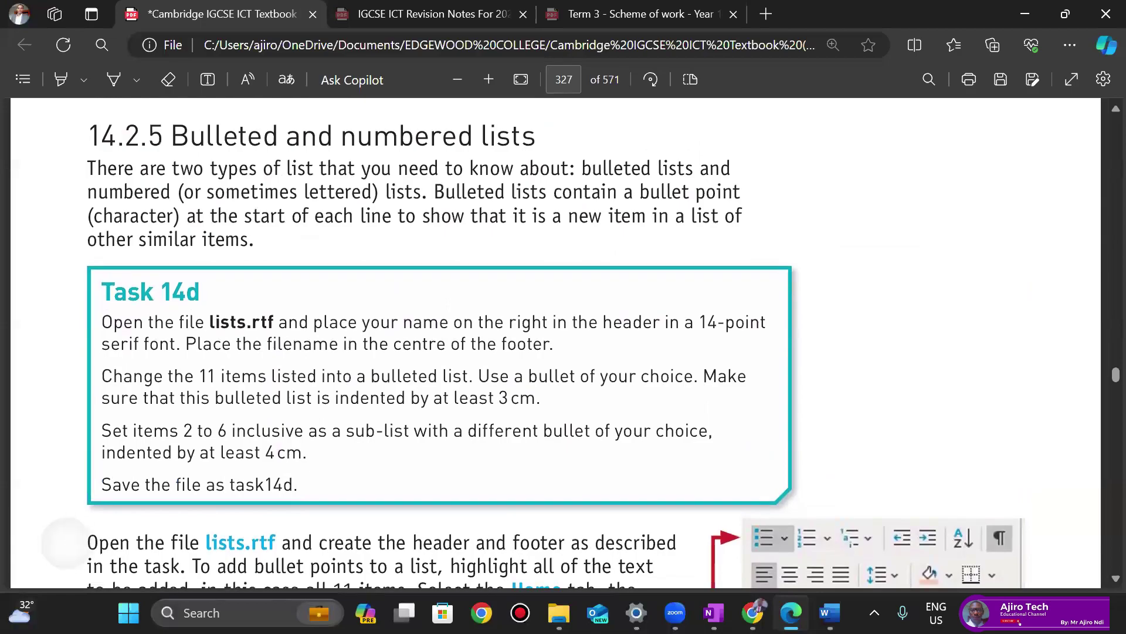
scroll(557, 343, down, 3)
key(alt+Tab)
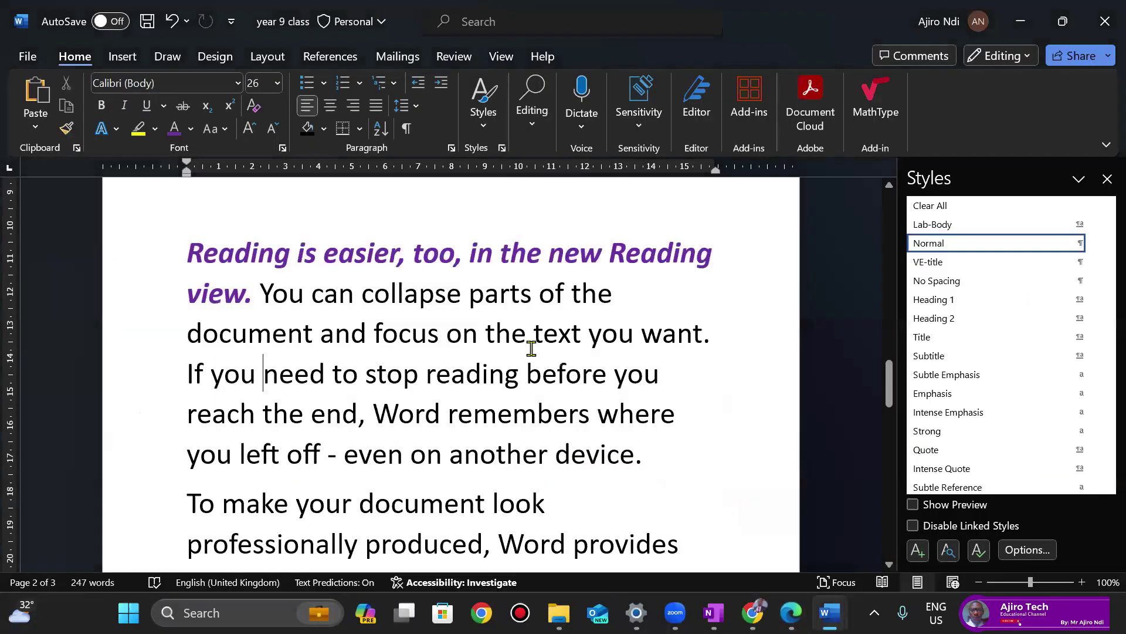
Step: Add the line "Name of students" below the paragraph ending in "plus sign." on page 2
mouse_move(888, 380)
mouse_down()
mouse_move(888, 348)
mouse_move(886, 365)
mouse_up()
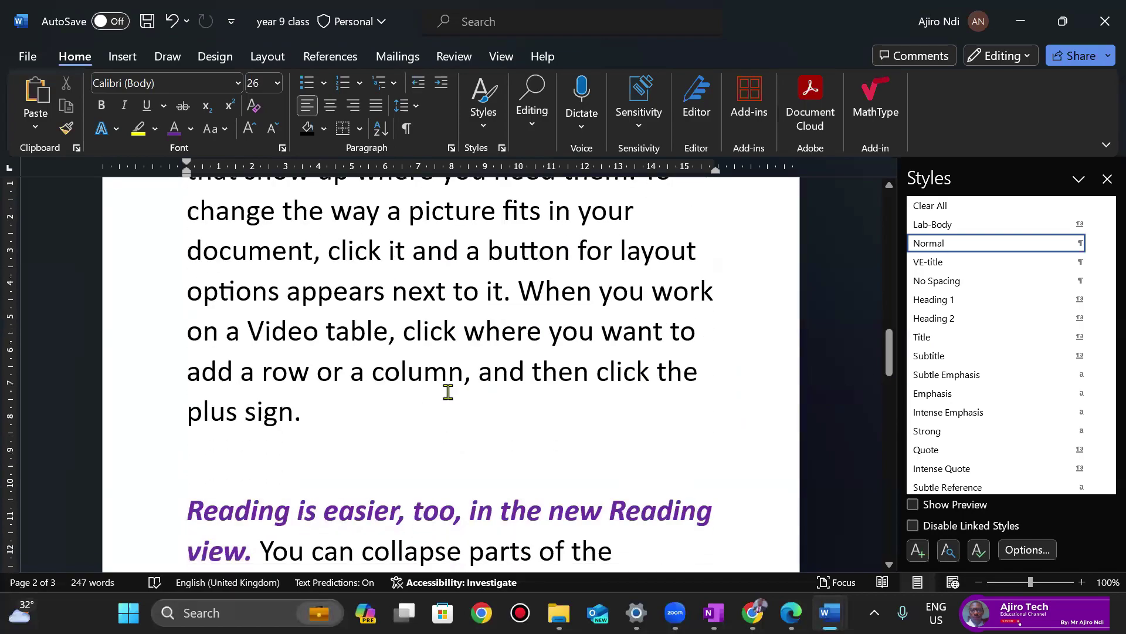
key(Return)
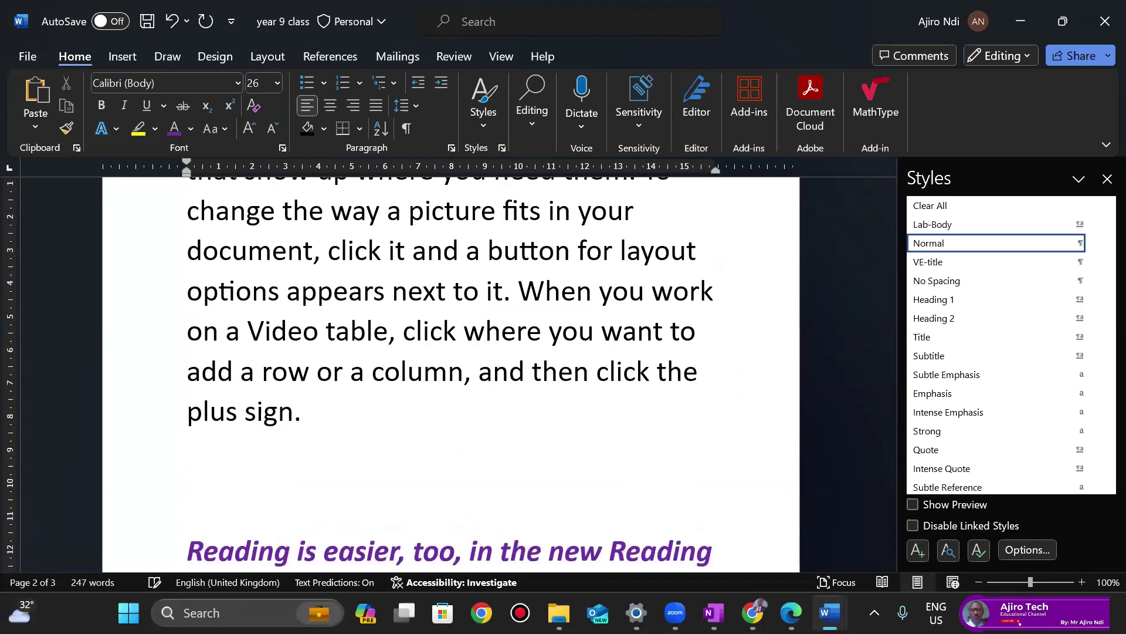
text(Name of )
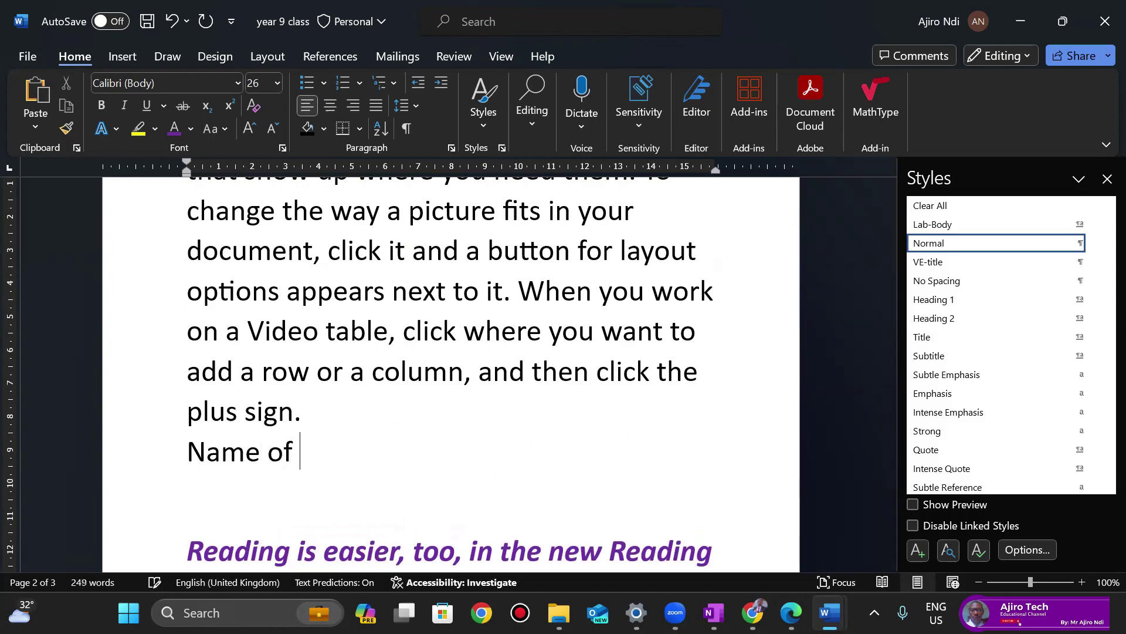
text(studen)
key(BackSpace)
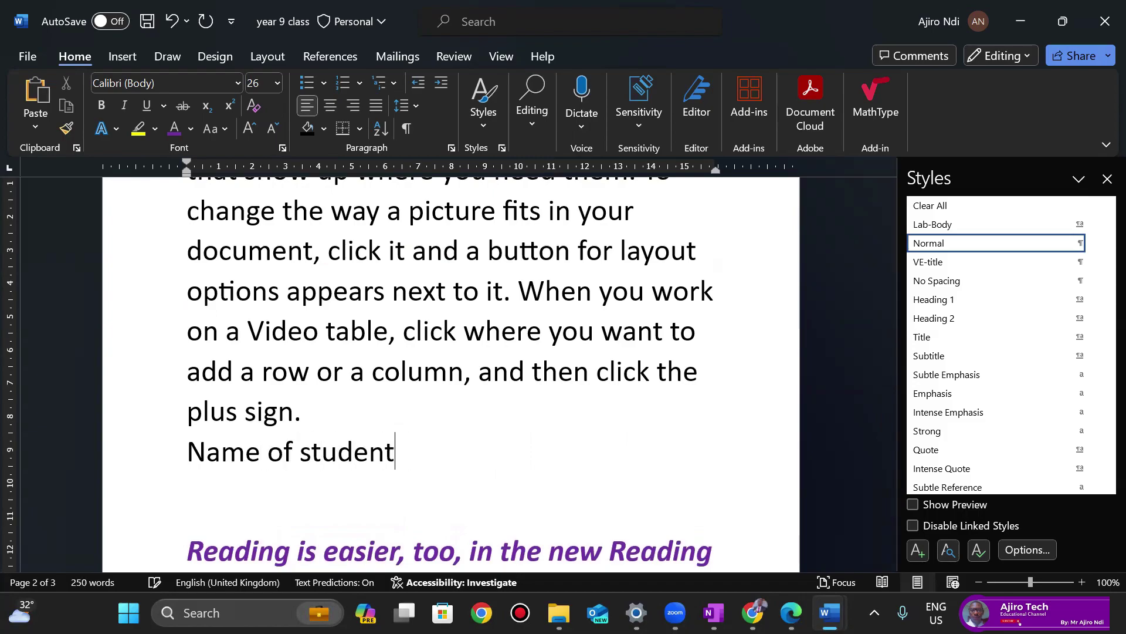
text(s)
key(Return)
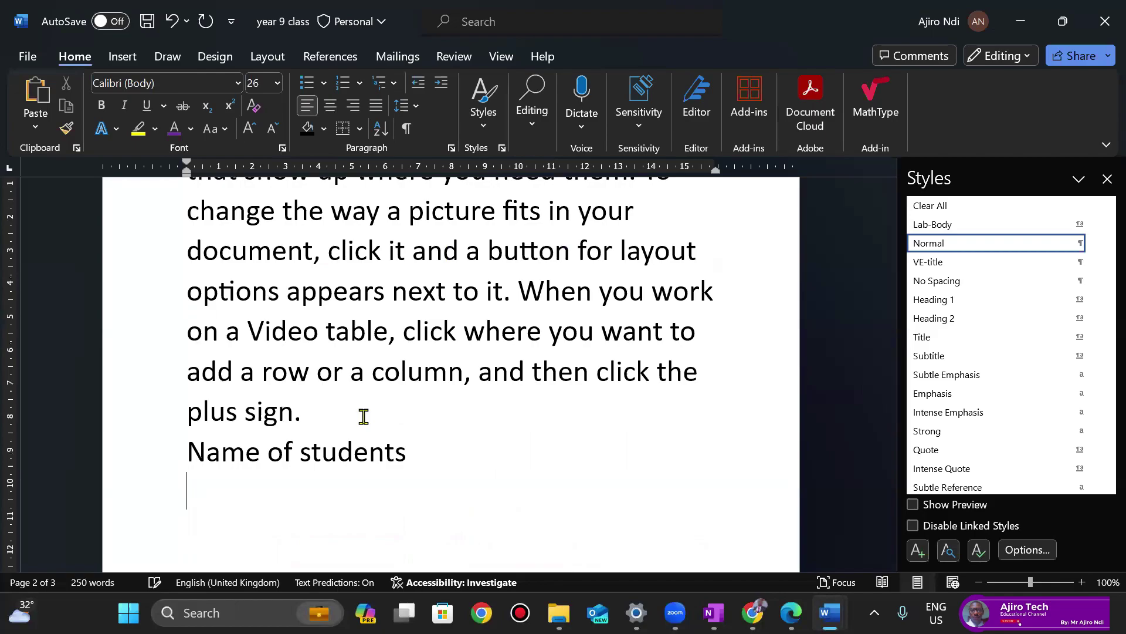
Step: Enter three students' first names on separate lines under "Name of students"
text(Ebube)
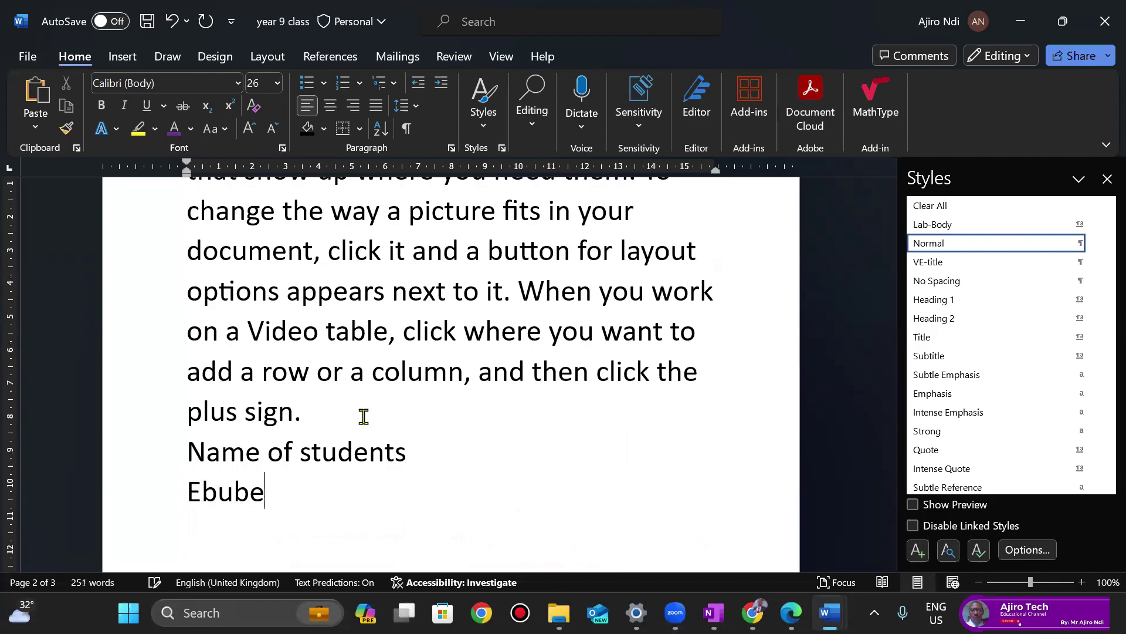
key(Return)
text(Old)
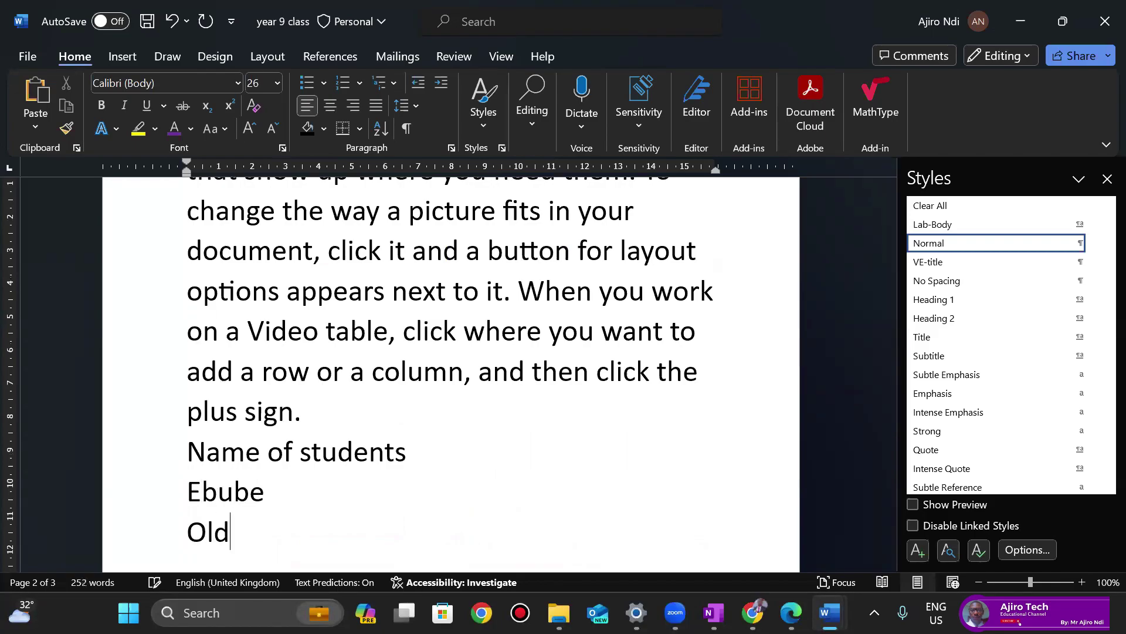
key(Left)
text(adipo)
key(Return)
text(La)
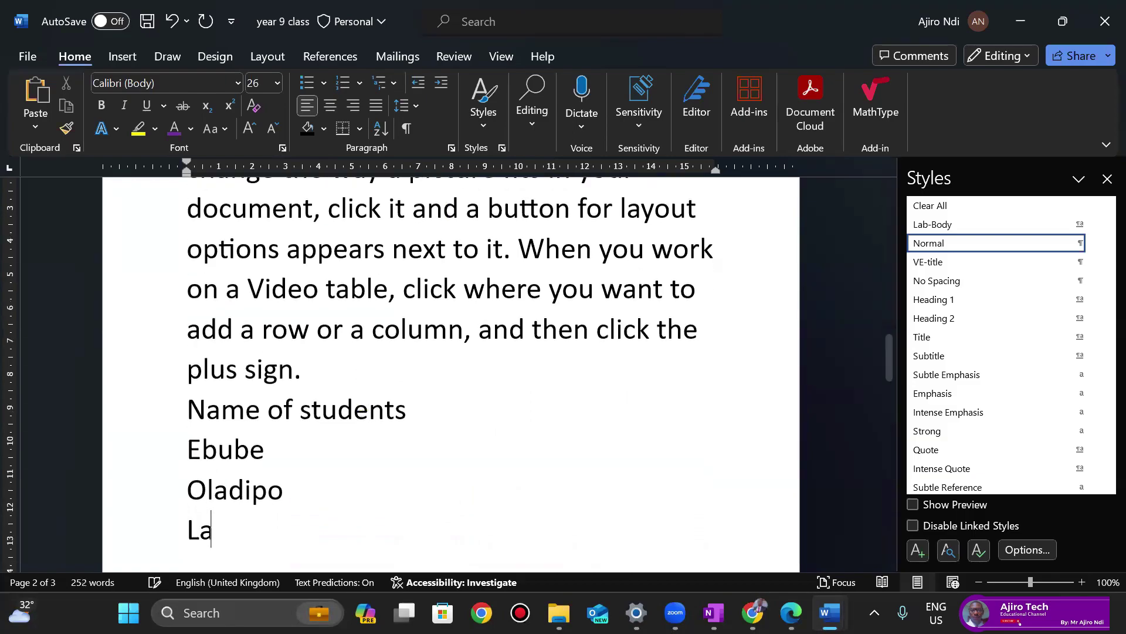
text(olu)
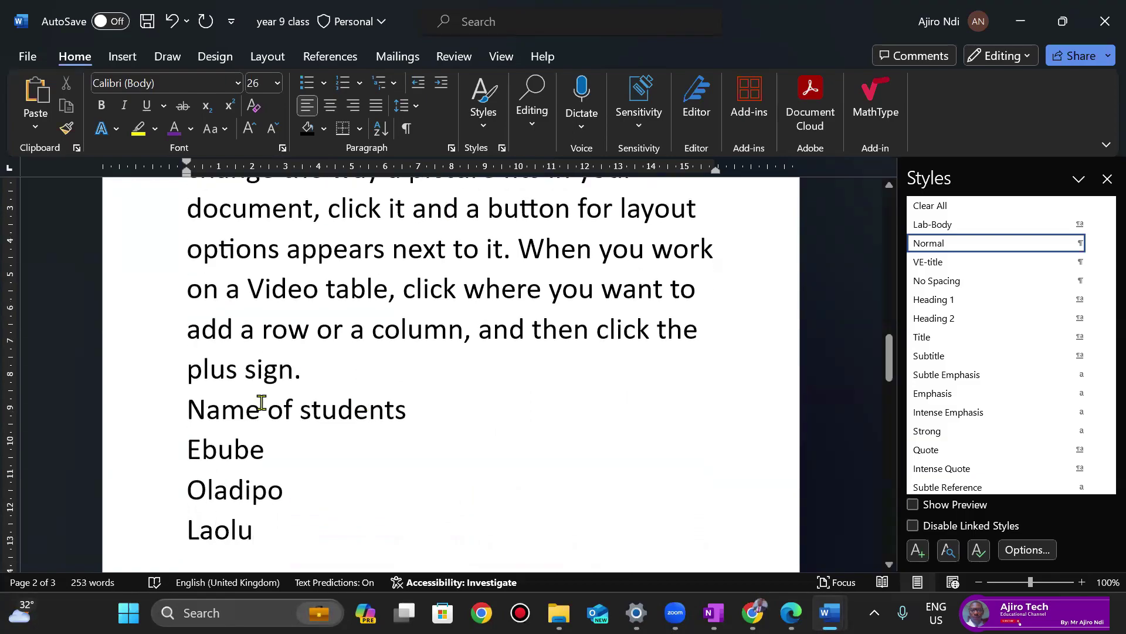
drag(189, 447, 254, 525)
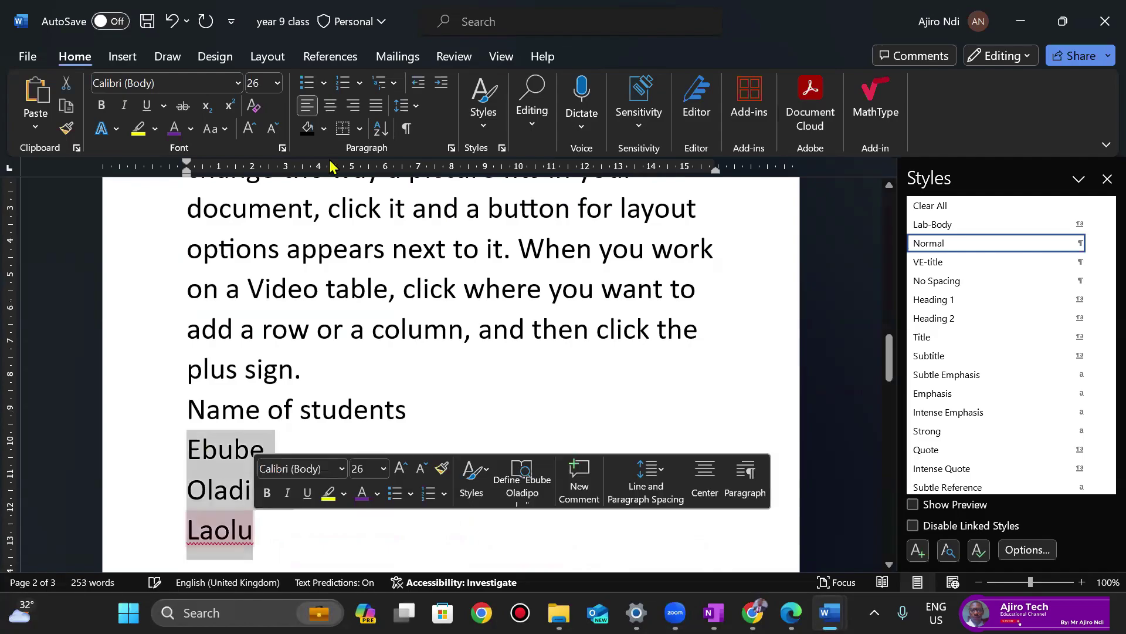
click(324, 84)
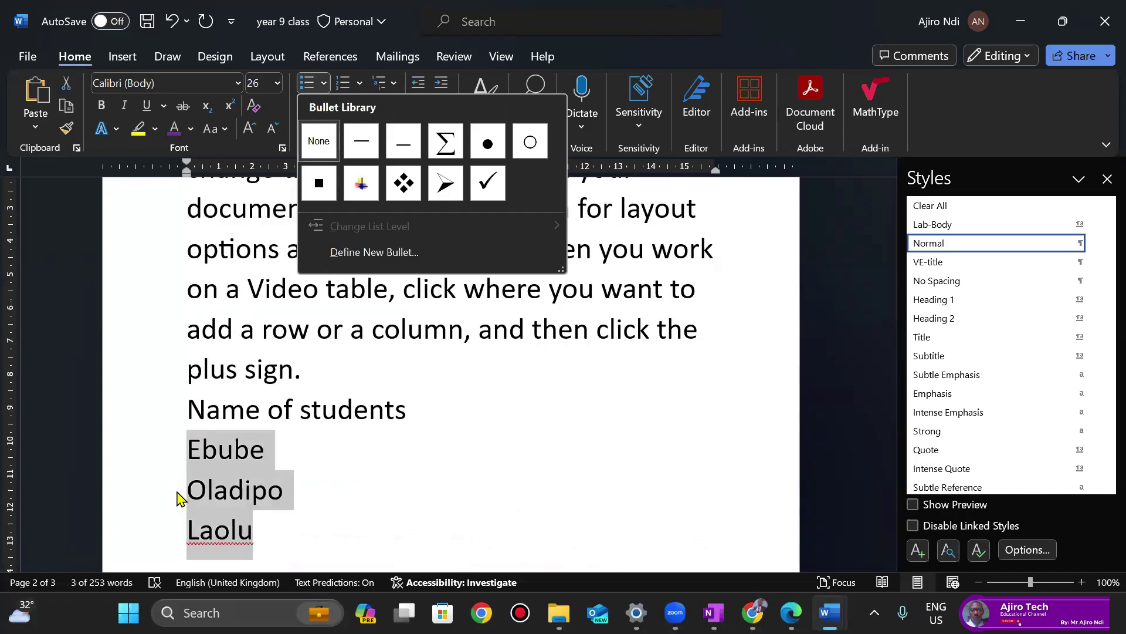
key(Escape)
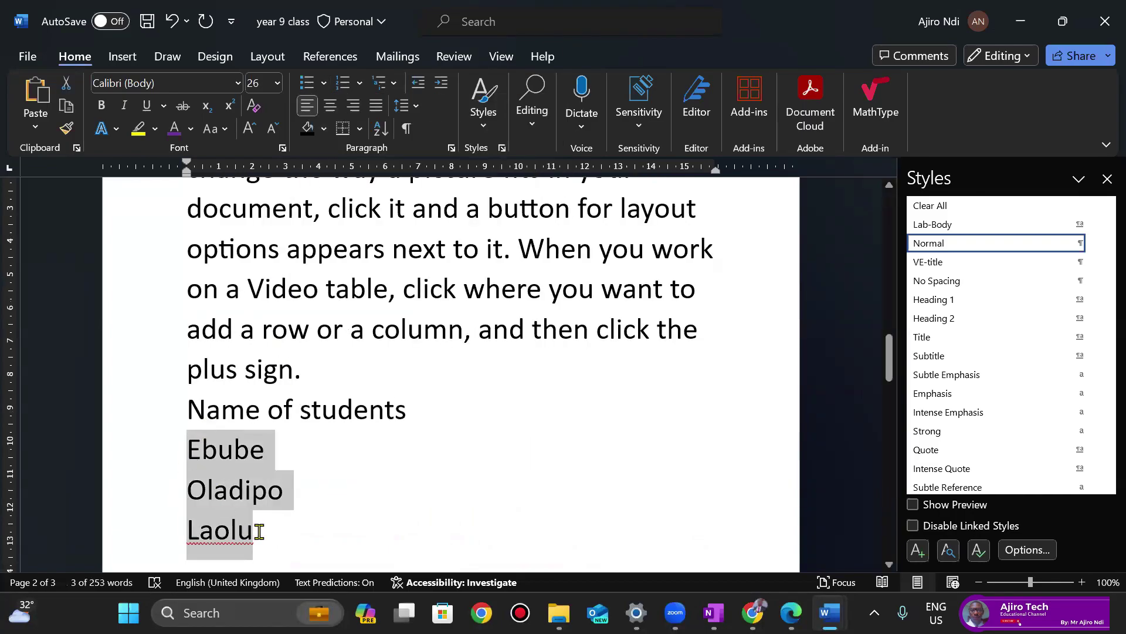
drag(890, 360, 890, 378)
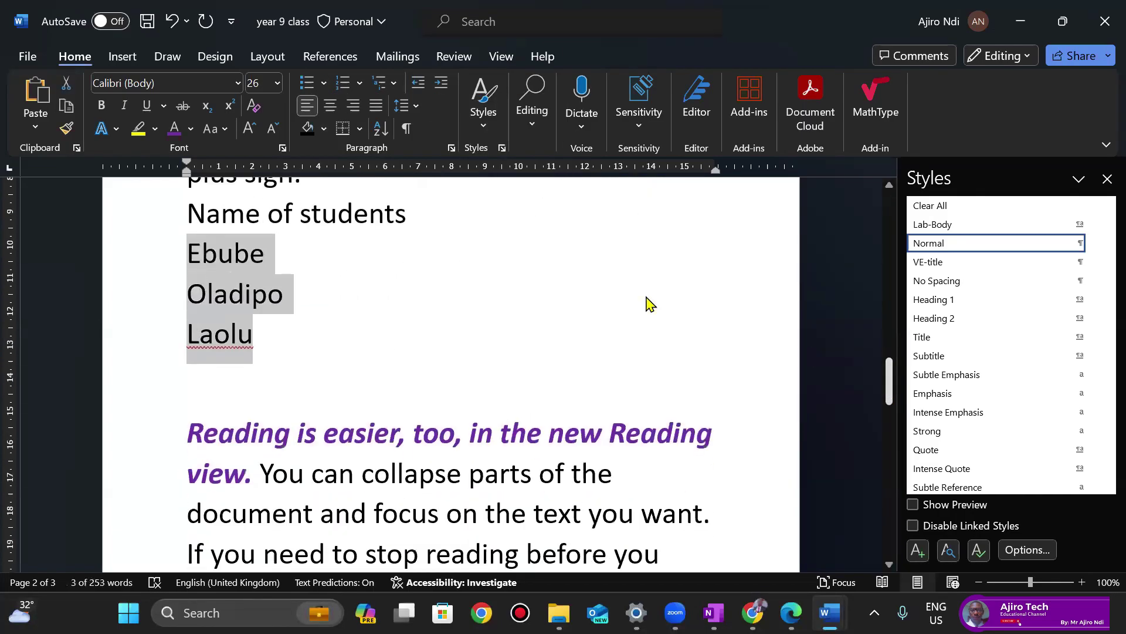
click(324, 83)
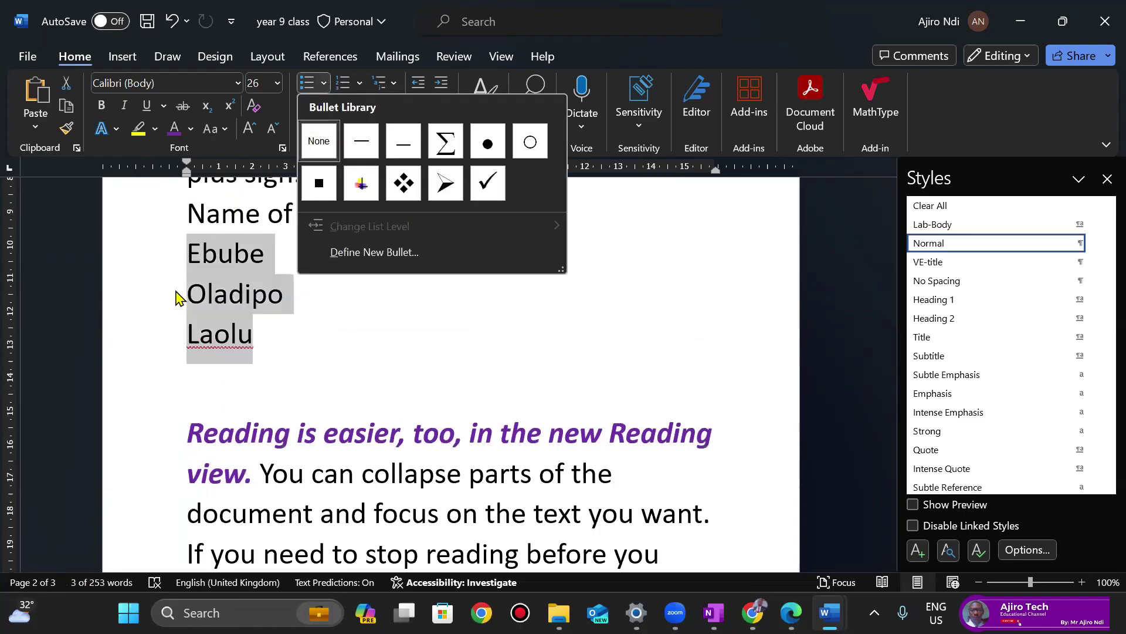
click(188, 251)
Step: Start a new paragraph before the first student name and apply the square bullet to the three names
click(189, 251)
key(Return)
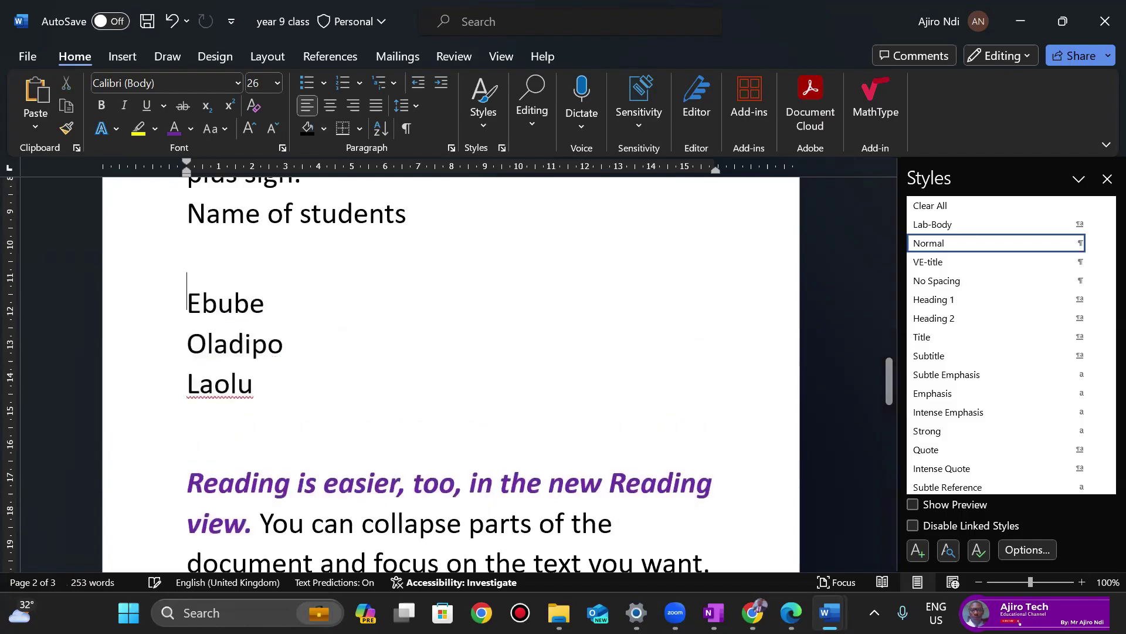
drag(189, 303, 254, 387)
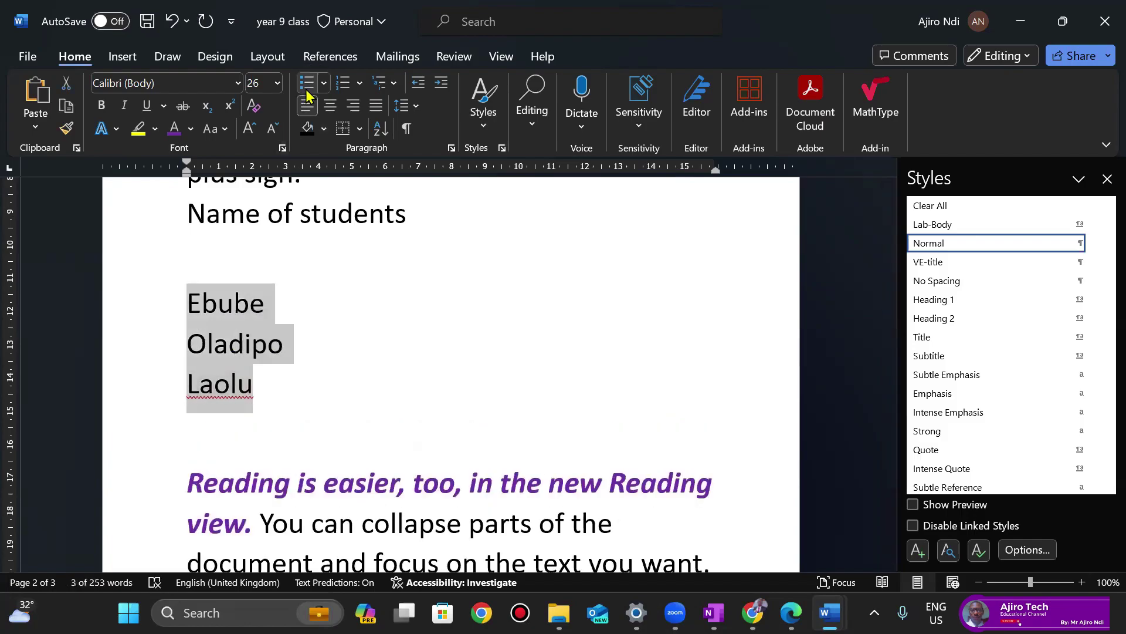
click(324, 83)
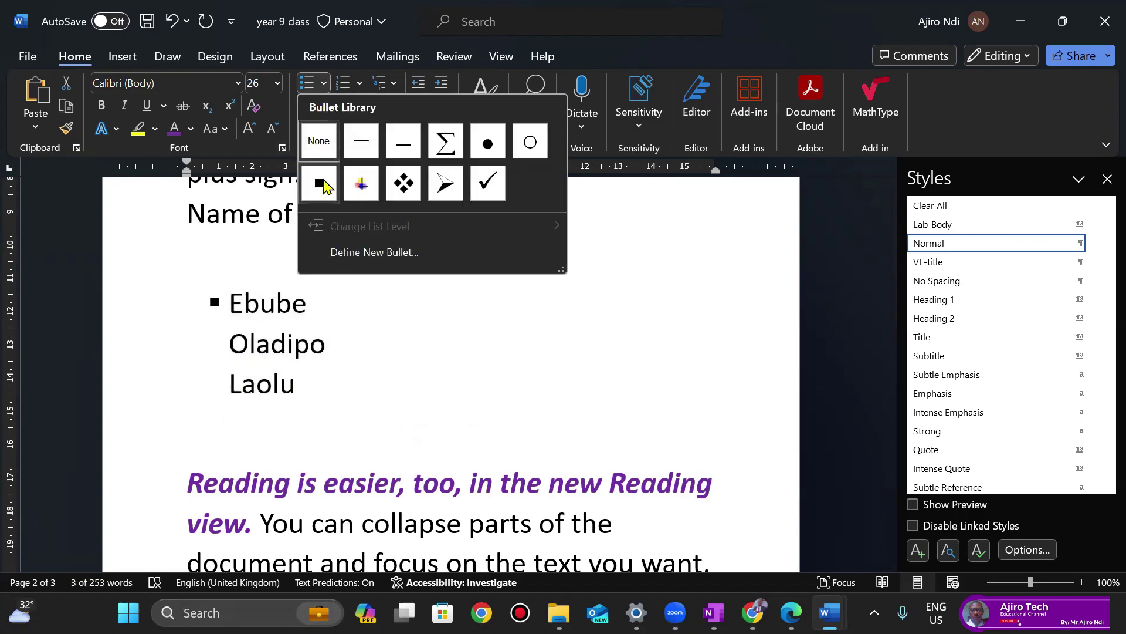
click(324, 186)
Step: Split the second and third student names into separate paragraphs so that each gets its own bullet
click(233, 341)
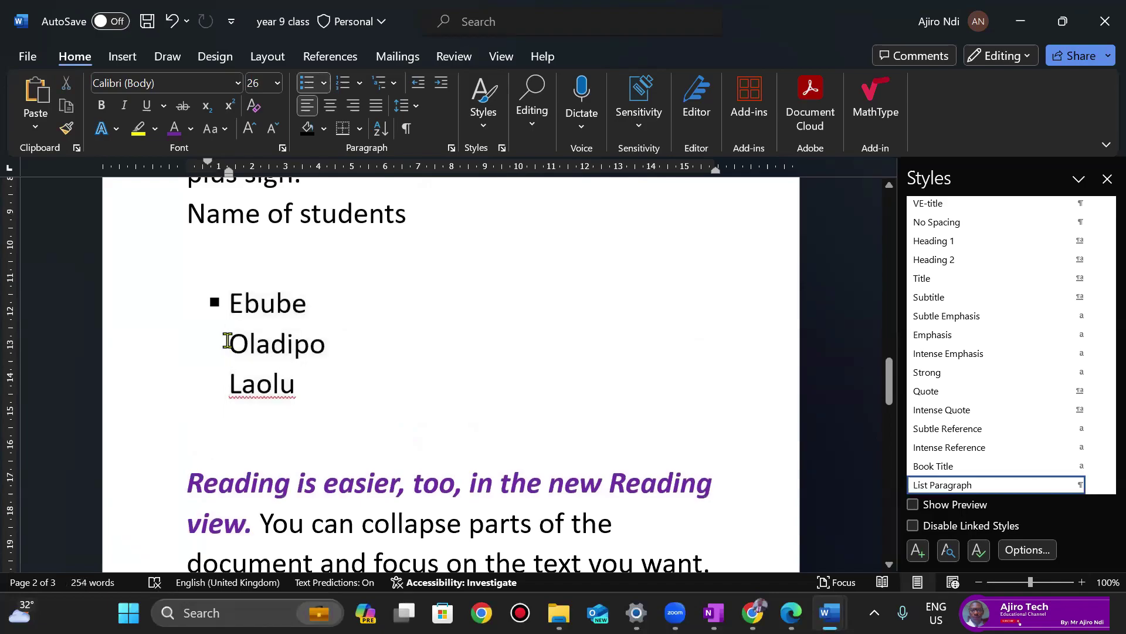
key(BackSpace)
key(Return)
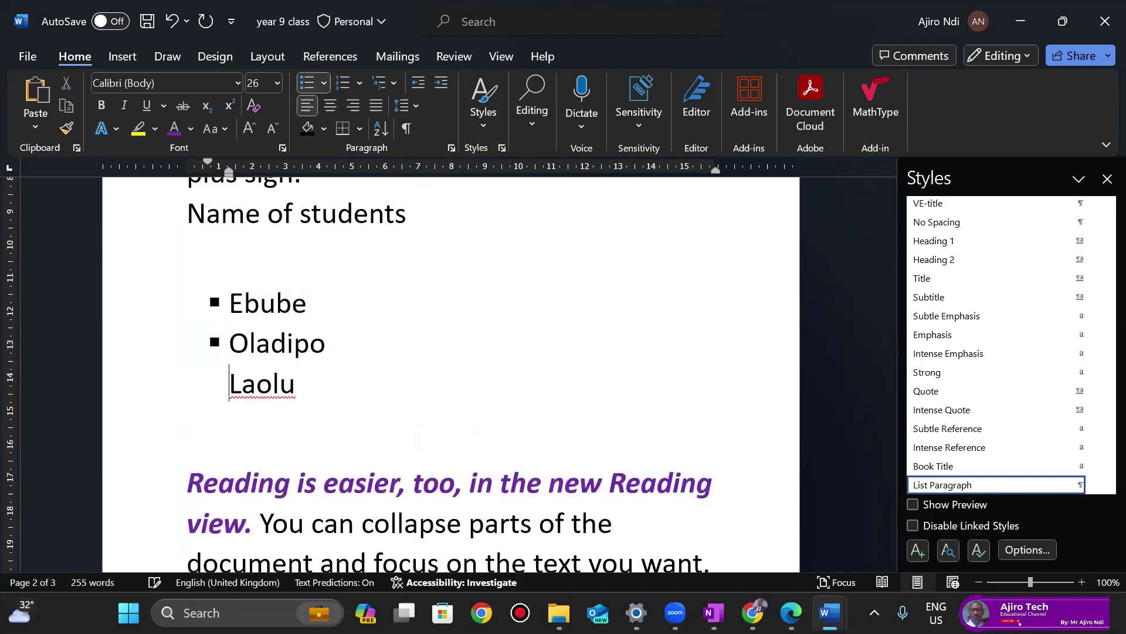
key(BackSpace)
key(Return)
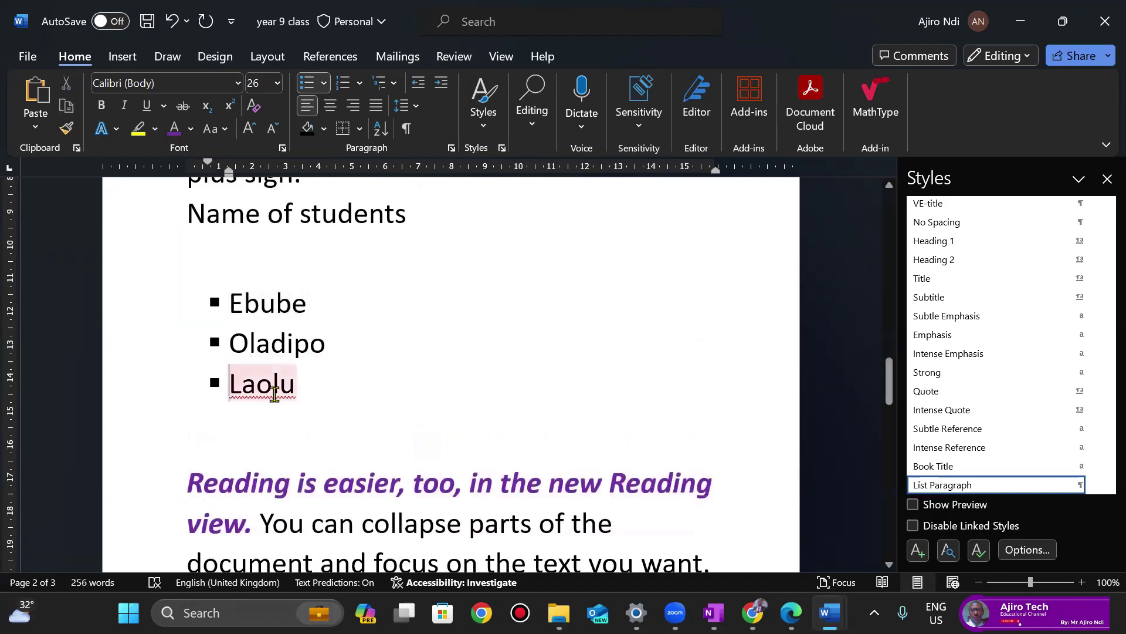
Step: Change the bullets of the three student names to the four-diamond symbol
drag(304, 397, 234, 307)
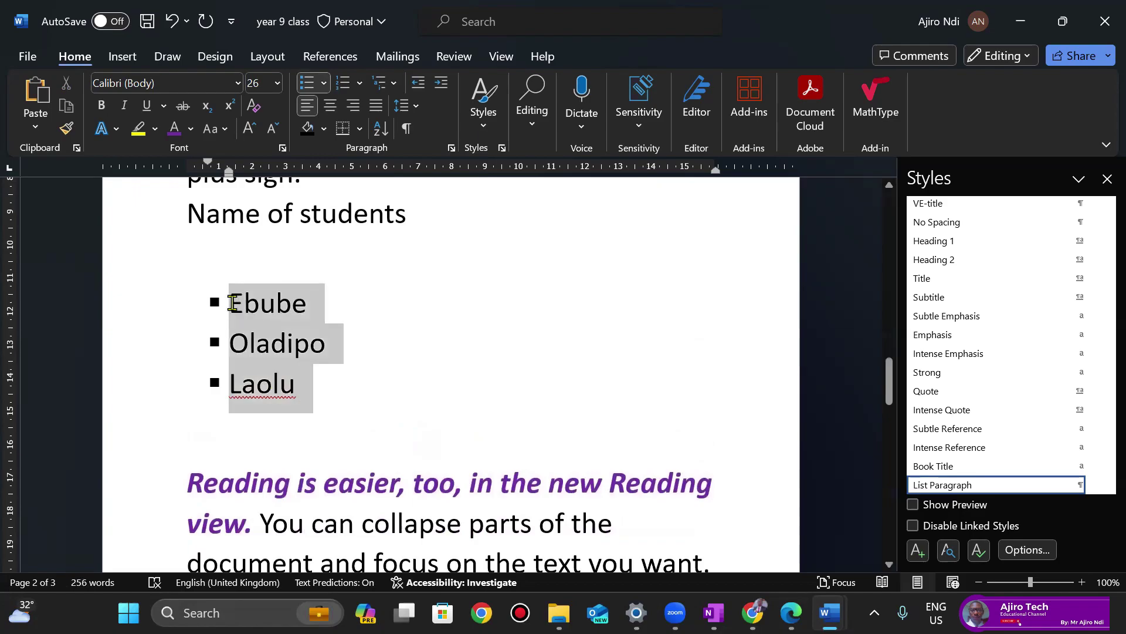
click(324, 84)
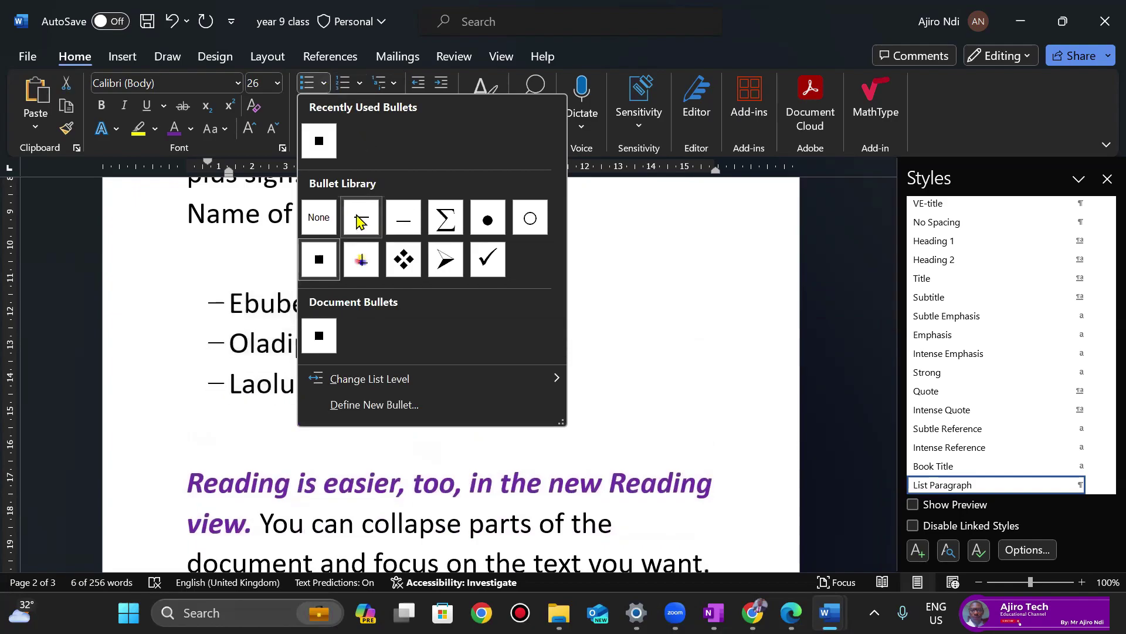
click(401, 262)
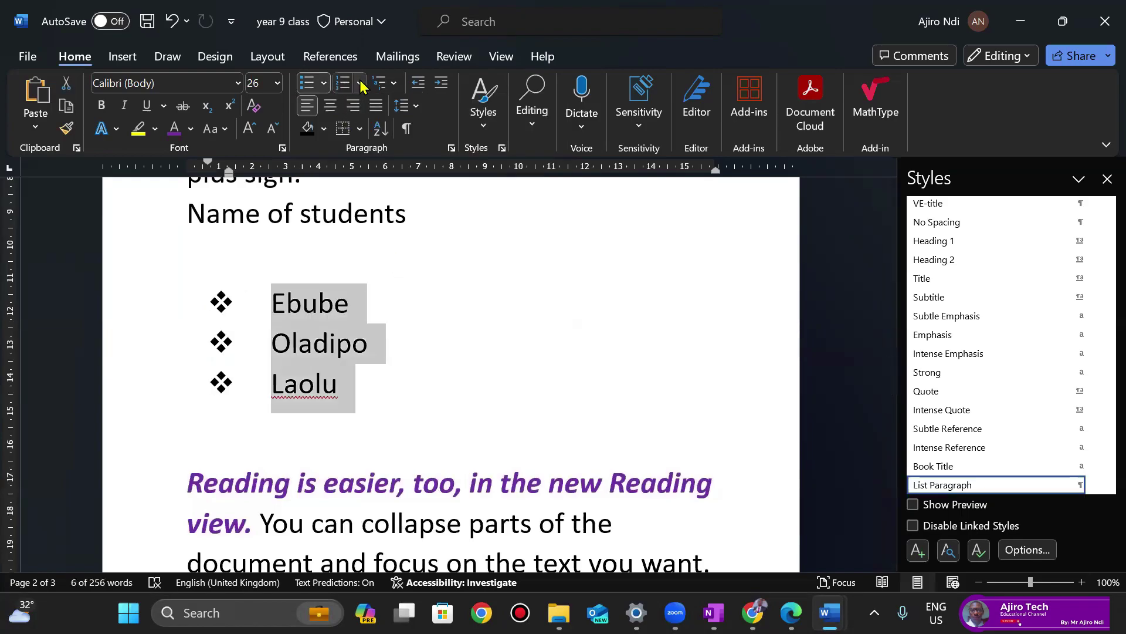
Step: Change the three student names to a 1. 2. 3. numbered list and set their left indent to 1 cm
click(360, 84)
click(435, 171)
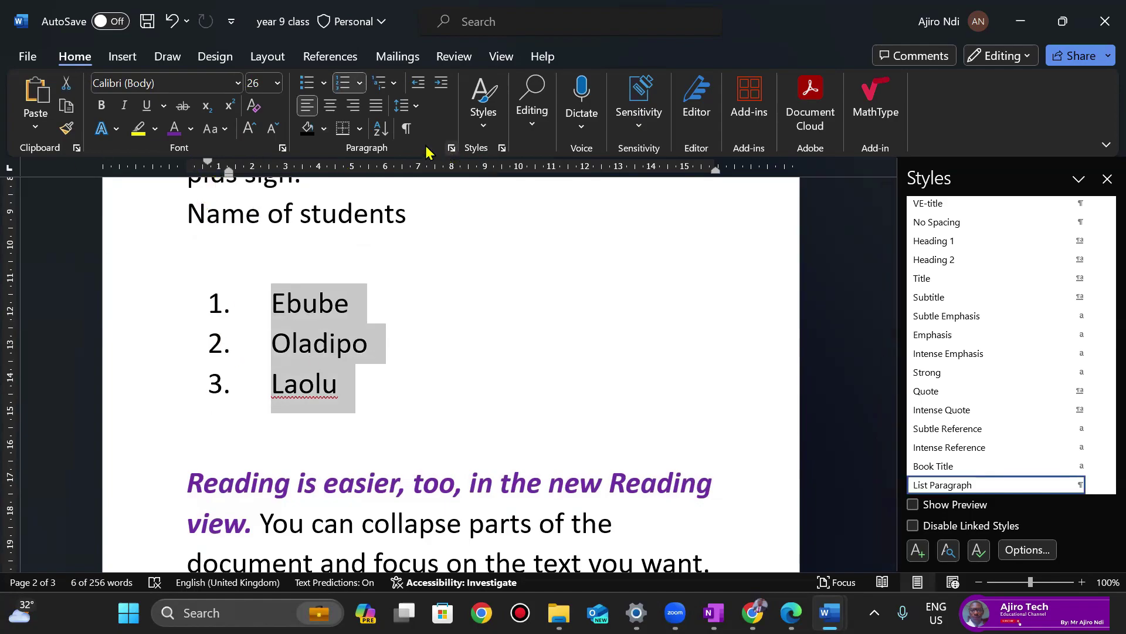
click(452, 148)
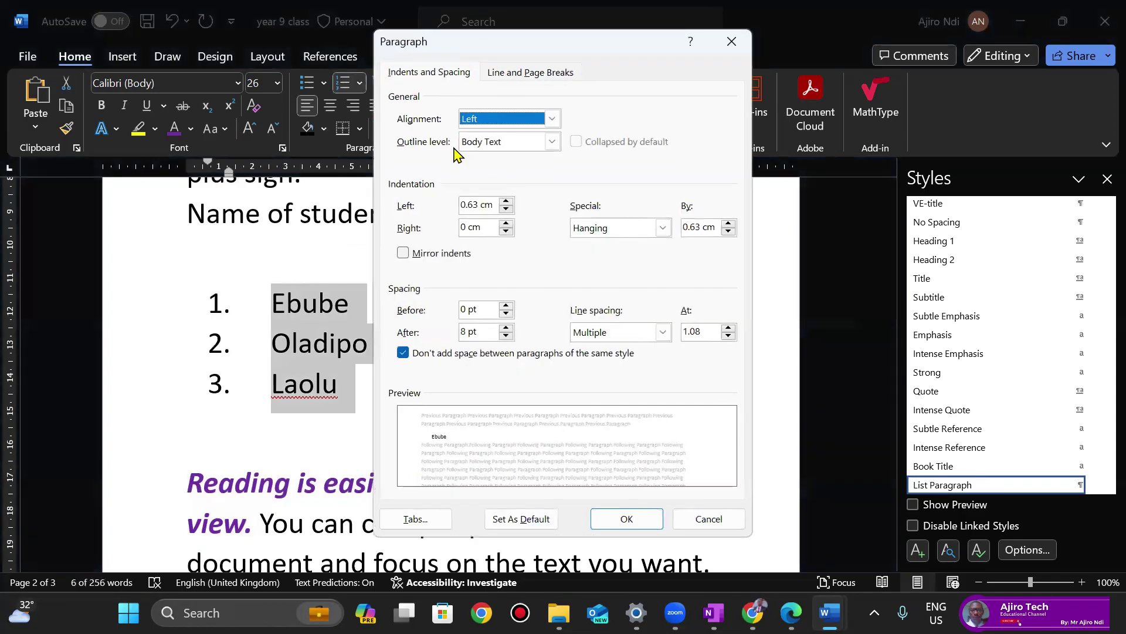
click(505, 201)
click(504, 202)
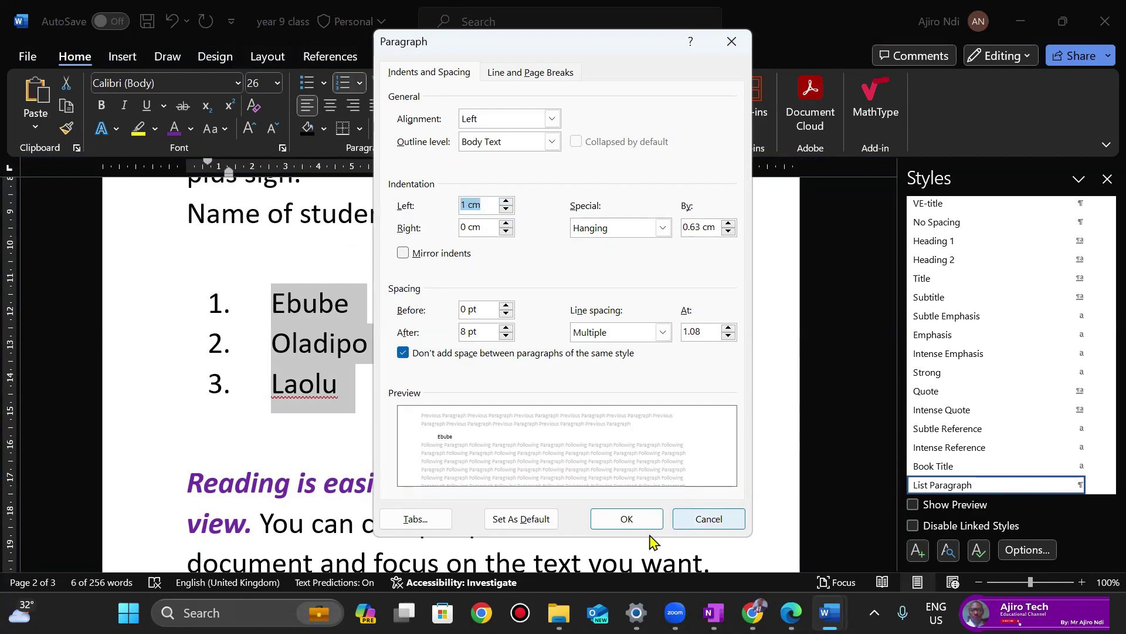
click(629, 521)
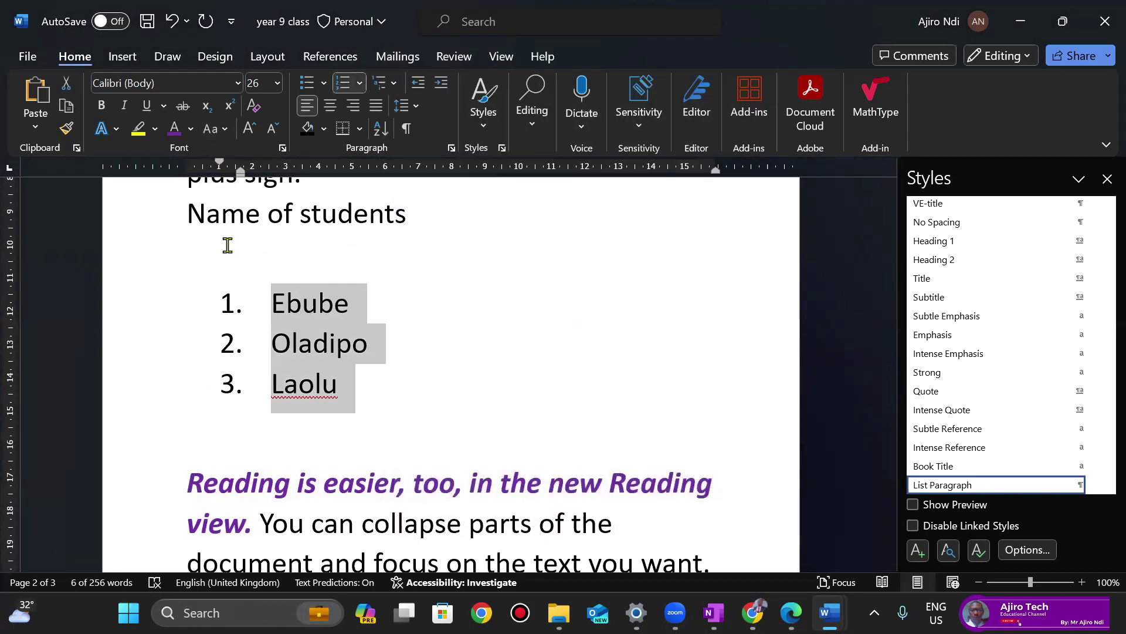
Step: Display the gridlines to check the numbered list's indentation, and hide them again
click(502, 56)
click(461, 106)
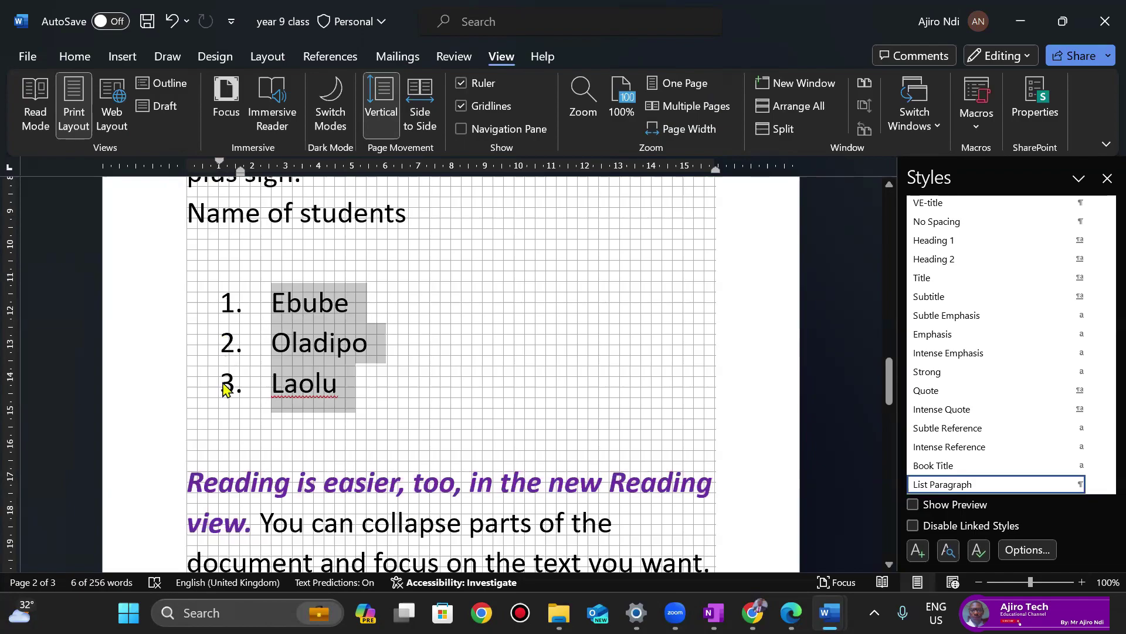
click(461, 106)
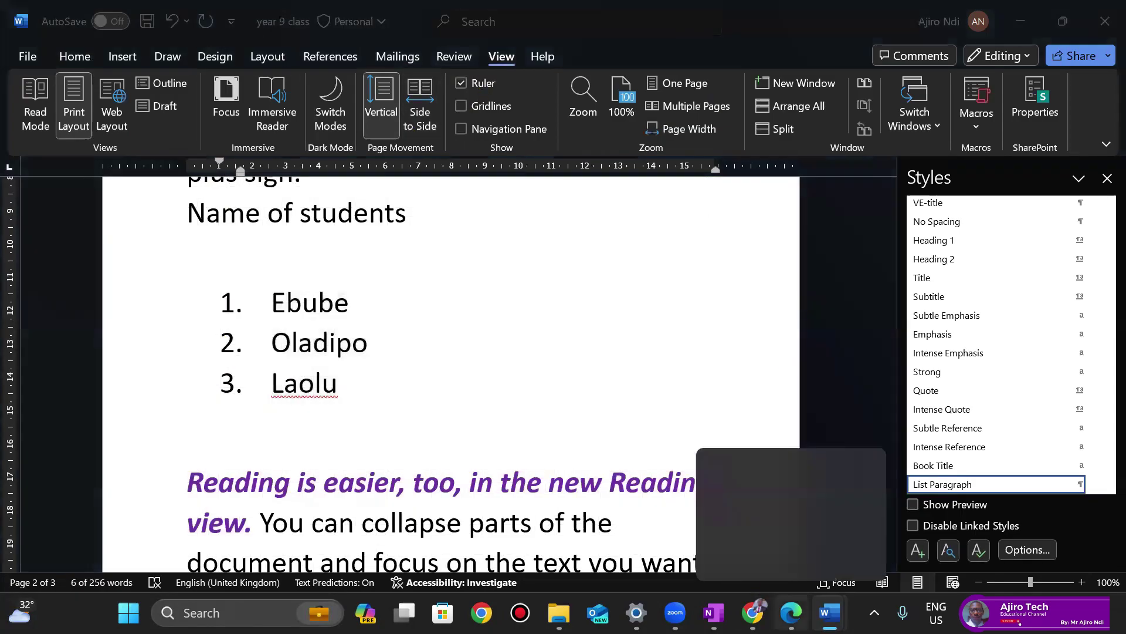
Step: Switch to the IGCSE ICT textbook in Edge, check the bulleted list indentation guidance, and return to the Word document
click(791, 612)
scroll(556, 343, down, 10)
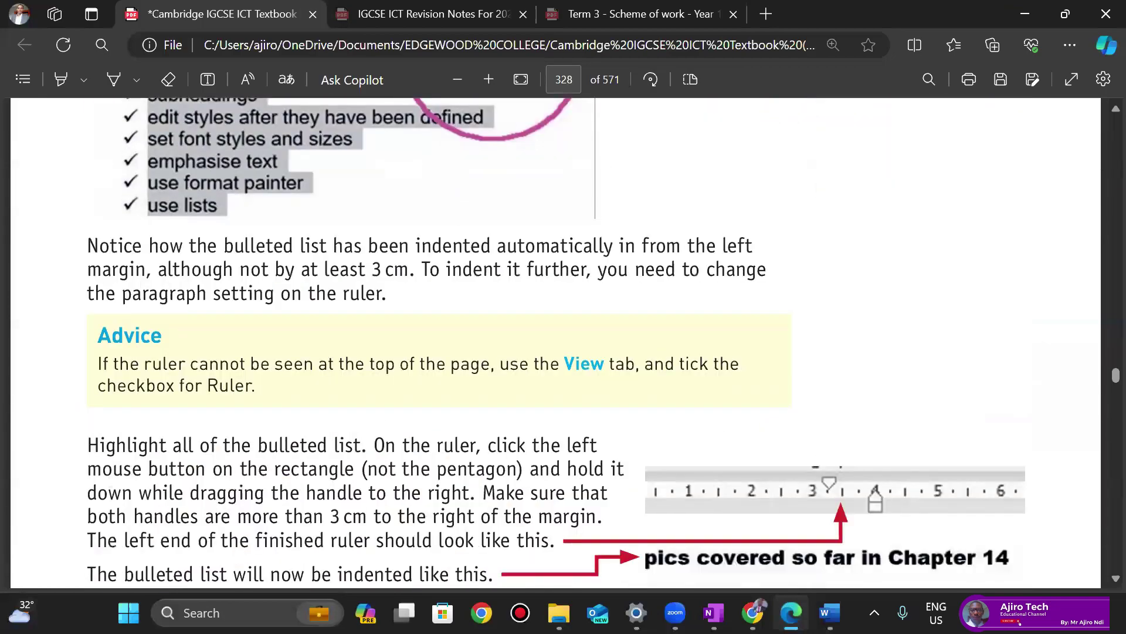
scroll(101, 498, up, 1)
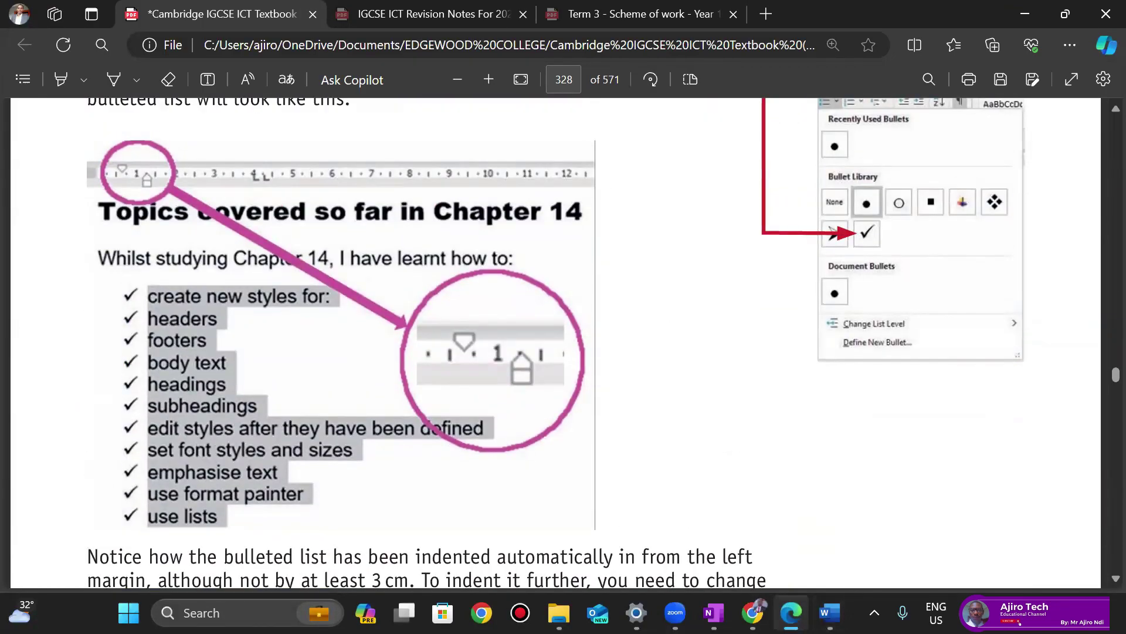
key(alt+Tab)
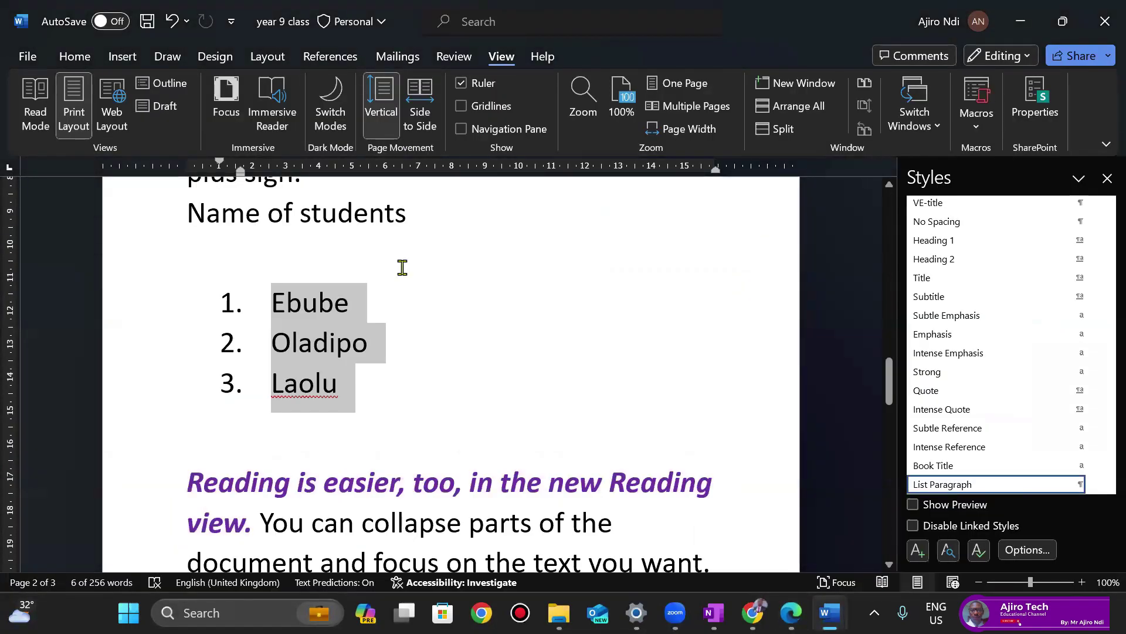
Step: Set the numbered student names to 0 pt spacing after and single line spacing
click(69, 61)
click(451, 149)
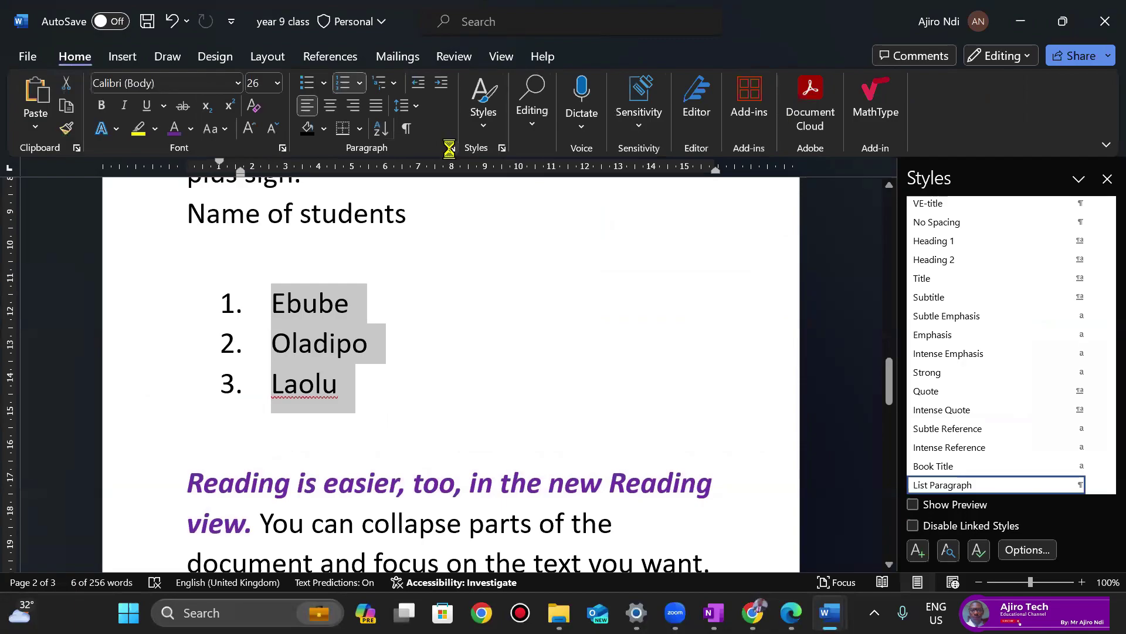
click(506, 336)
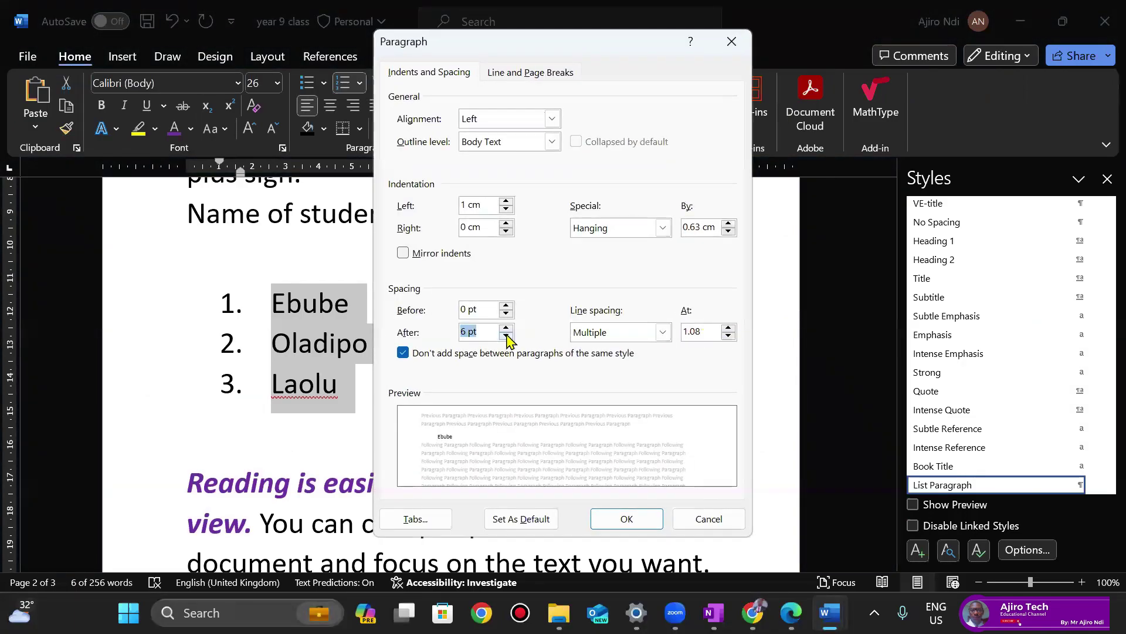
click(661, 333)
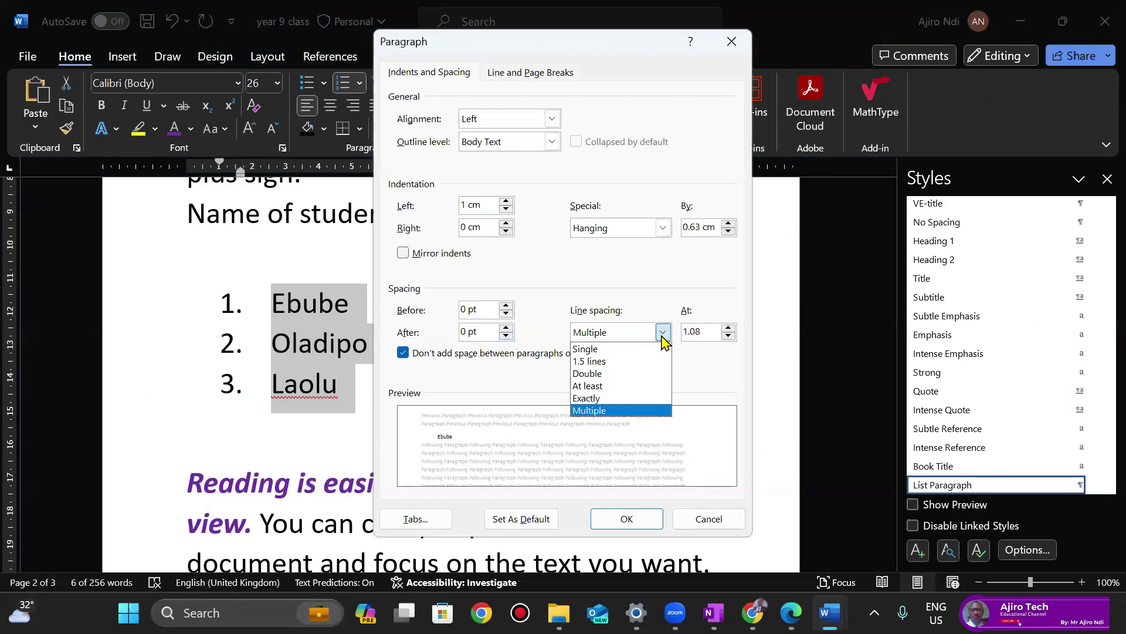
click(593, 350)
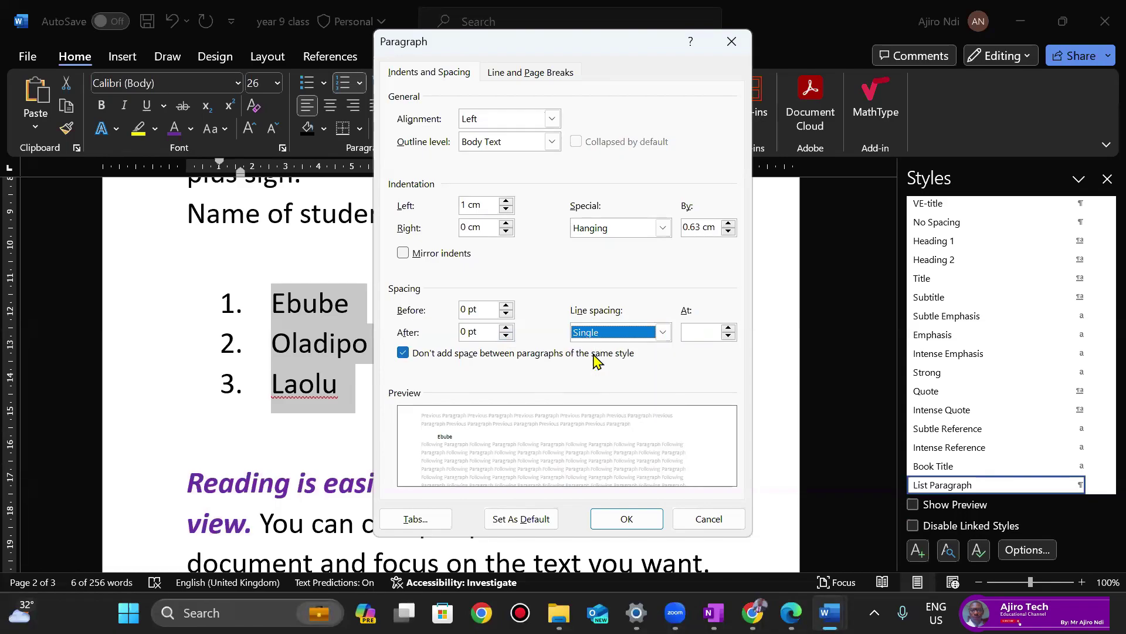
click(619, 516)
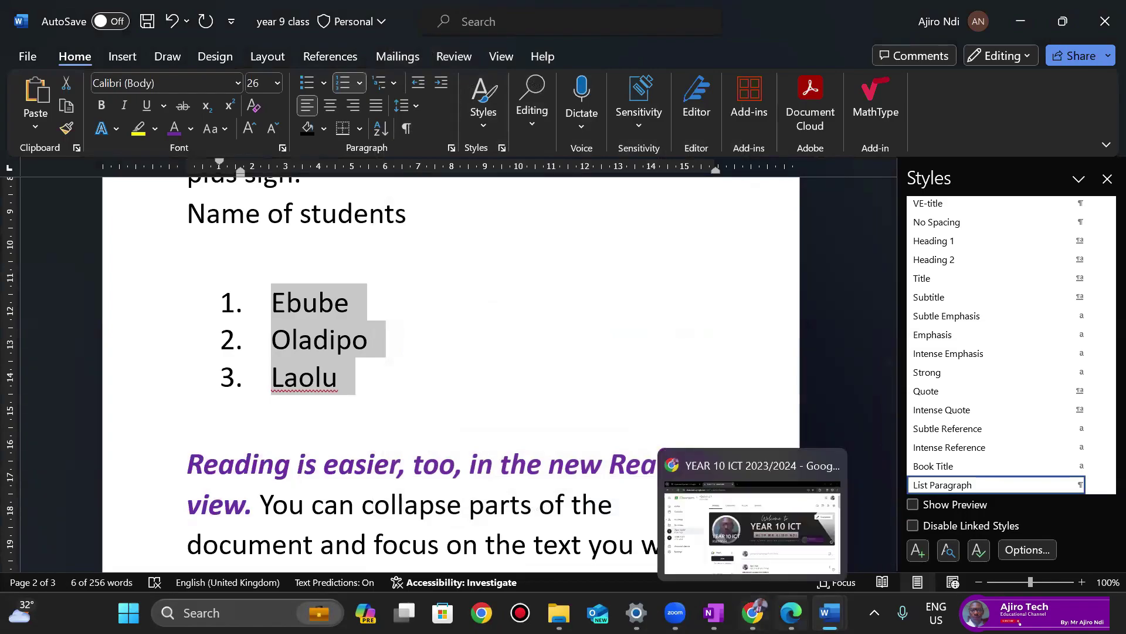
Step: Switch to the textbook in Edge and review the numbered list instructions, Task 14f and the Activity 14c list style specifications
click(791, 612)
scroll(556, 342, down, 10)
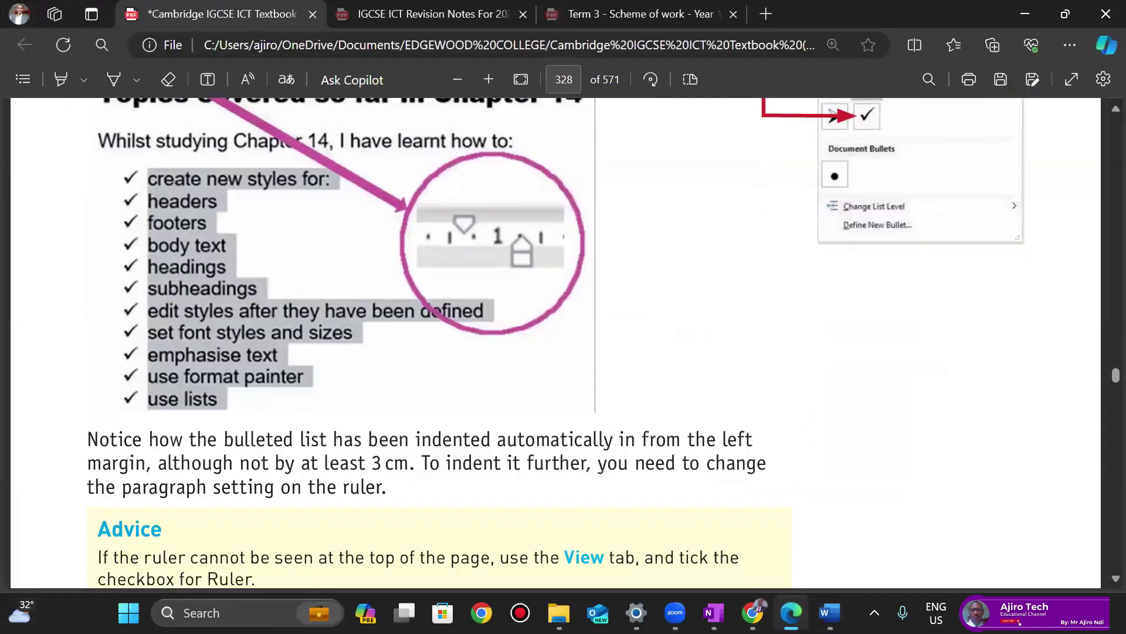
scroll(625, 339, down, 15)
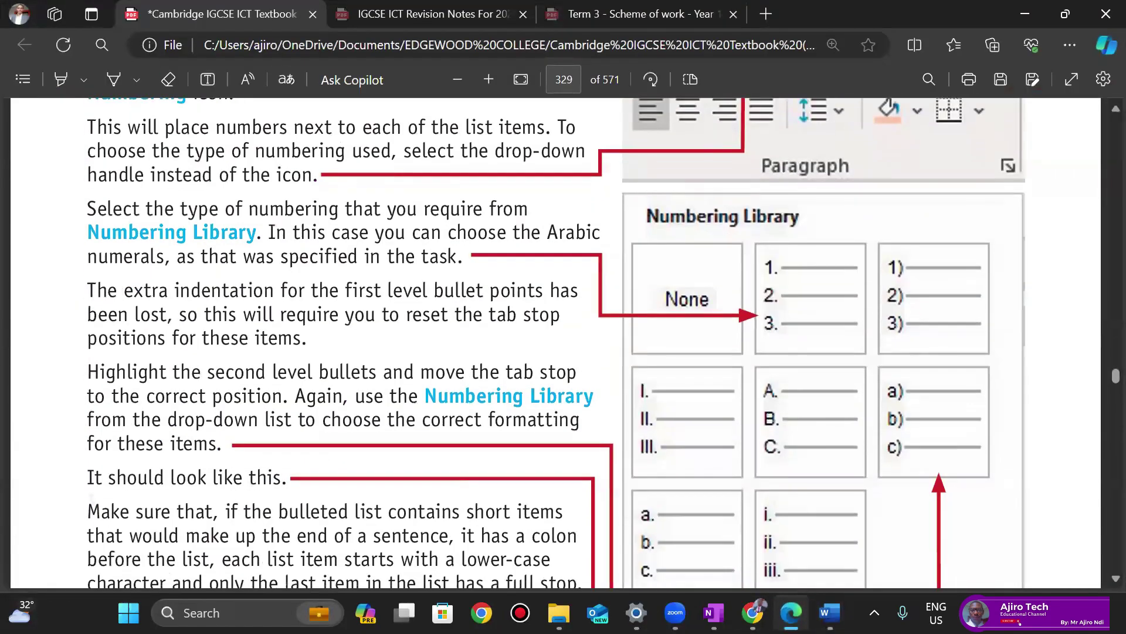
scroll(625, 339, down, 15)
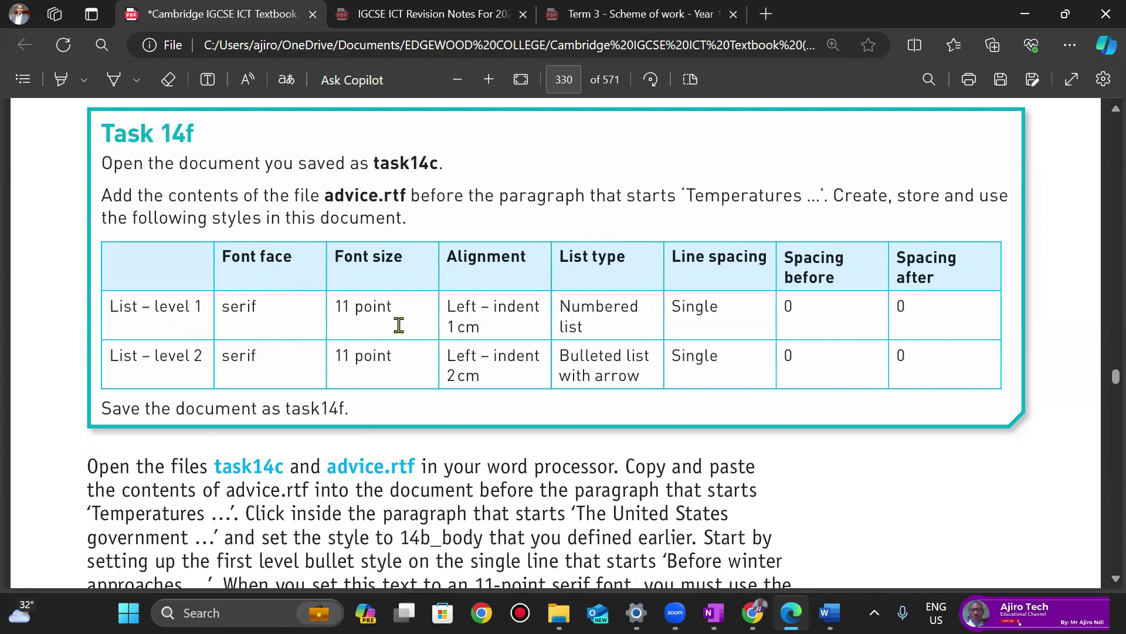
scroll(638, 379, down, 1)
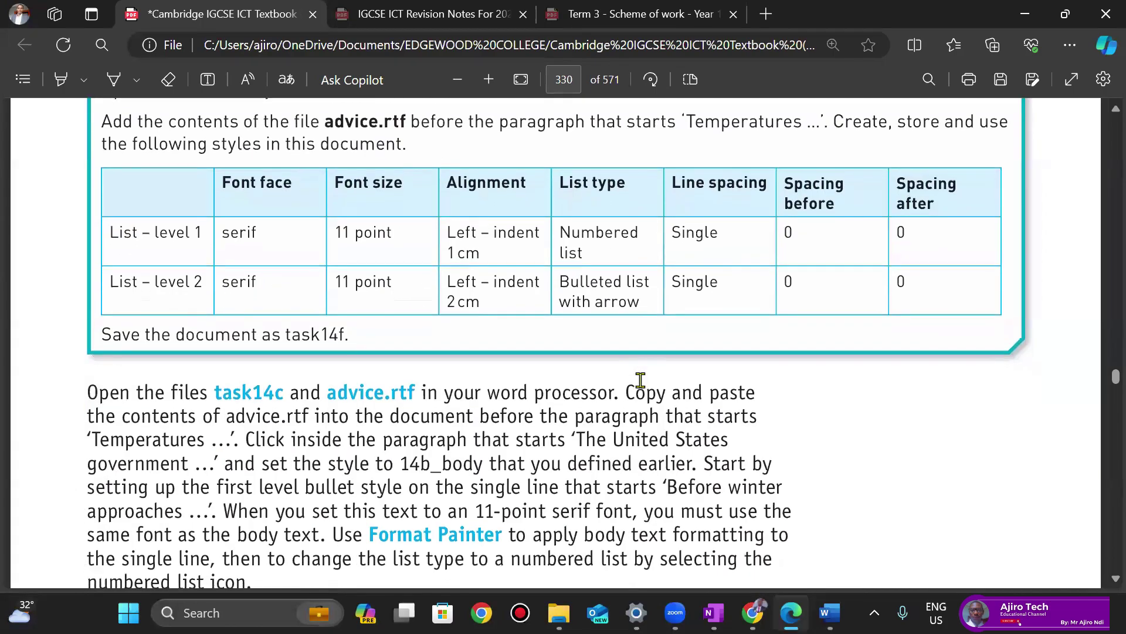
scroll(639, 379, up, 3)
scroll(641, 380, down, 10)
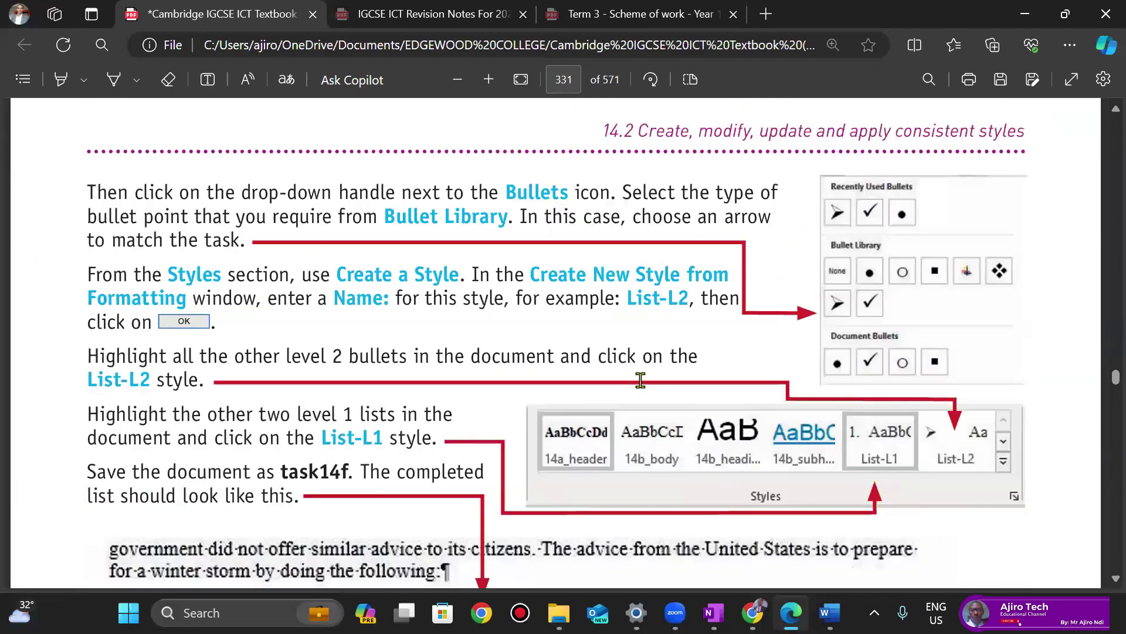
scroll(640, 380, up, 3)
scroll(640, 380, down, 8)
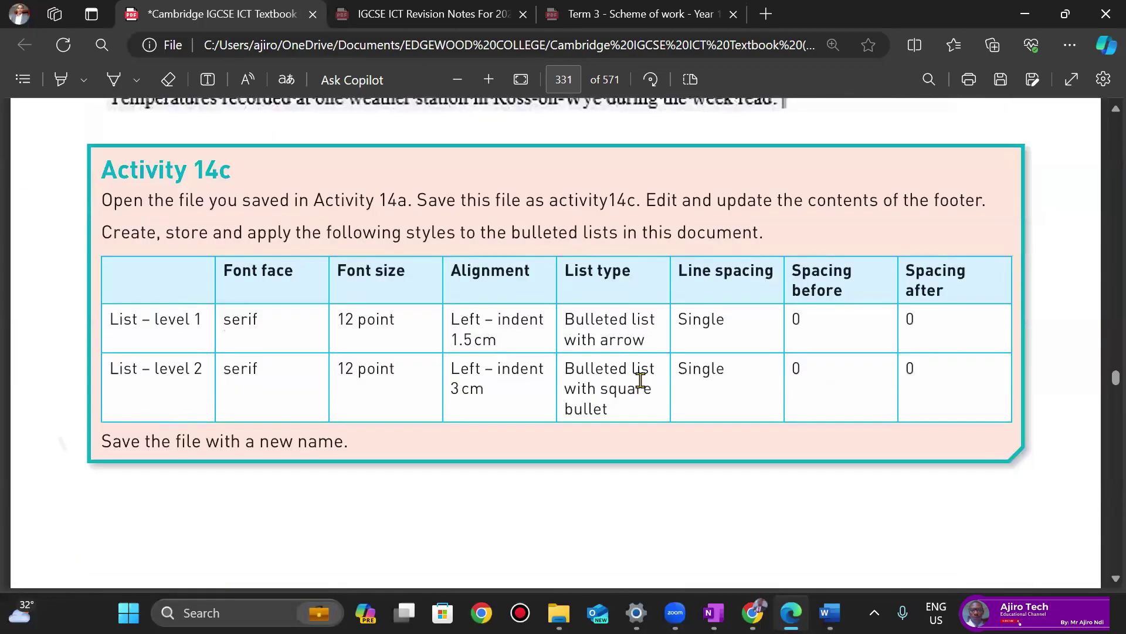
Step: Read textbook section 14.2.7 on modifying styles and capturing the Modify Style window as evidence
scroll(640, 379, down, 10)
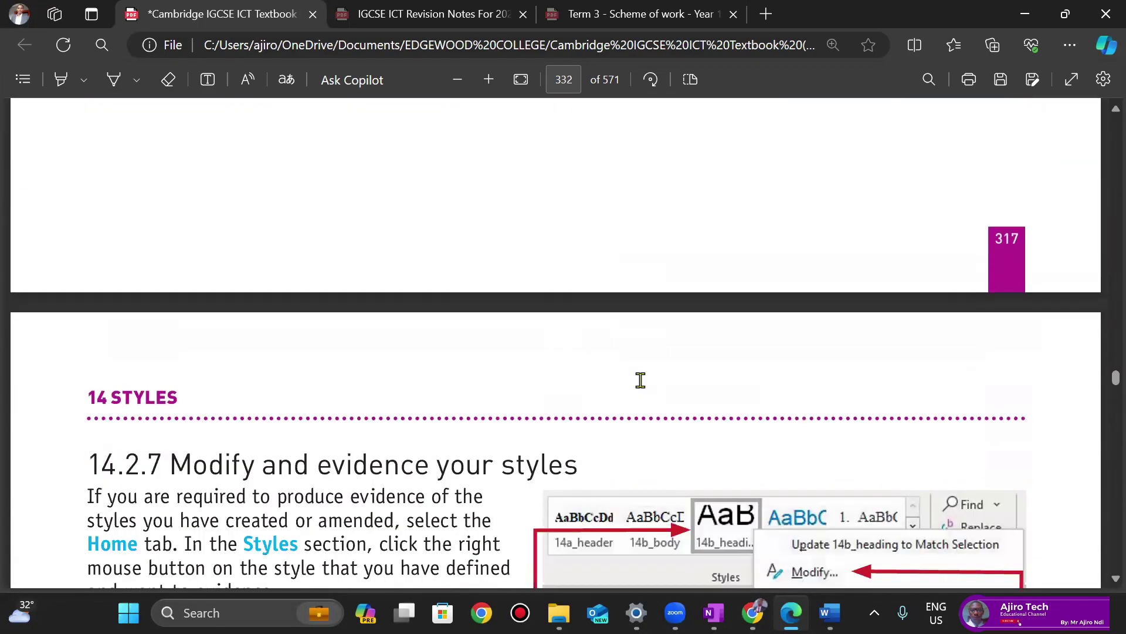
scroll(640, 379, down, 7)
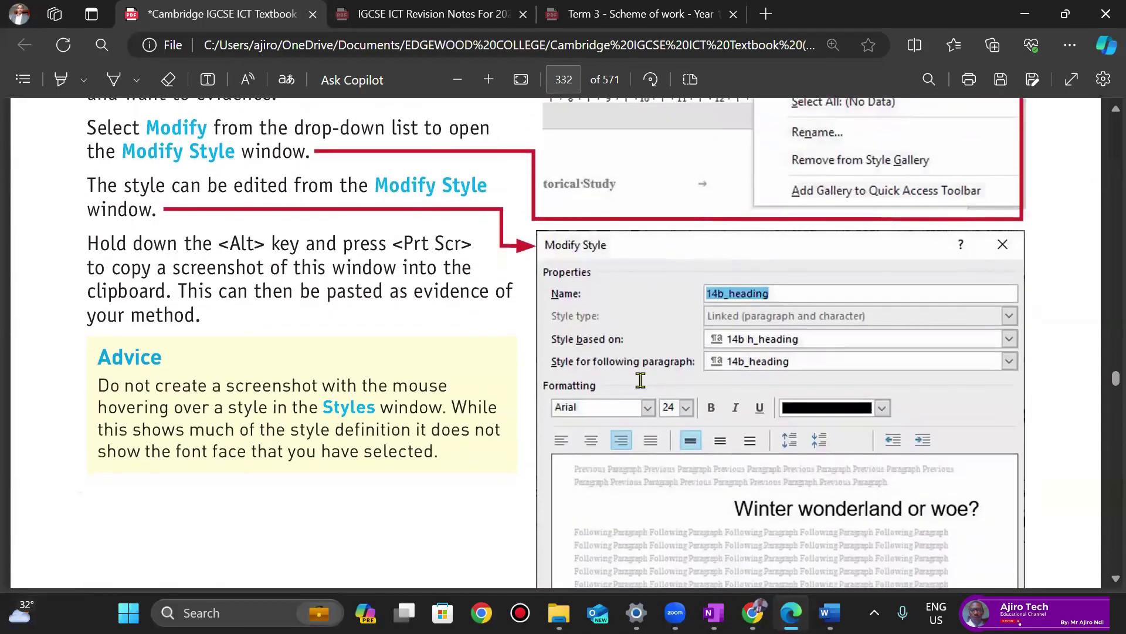
scroll(641, 379, up, 1)
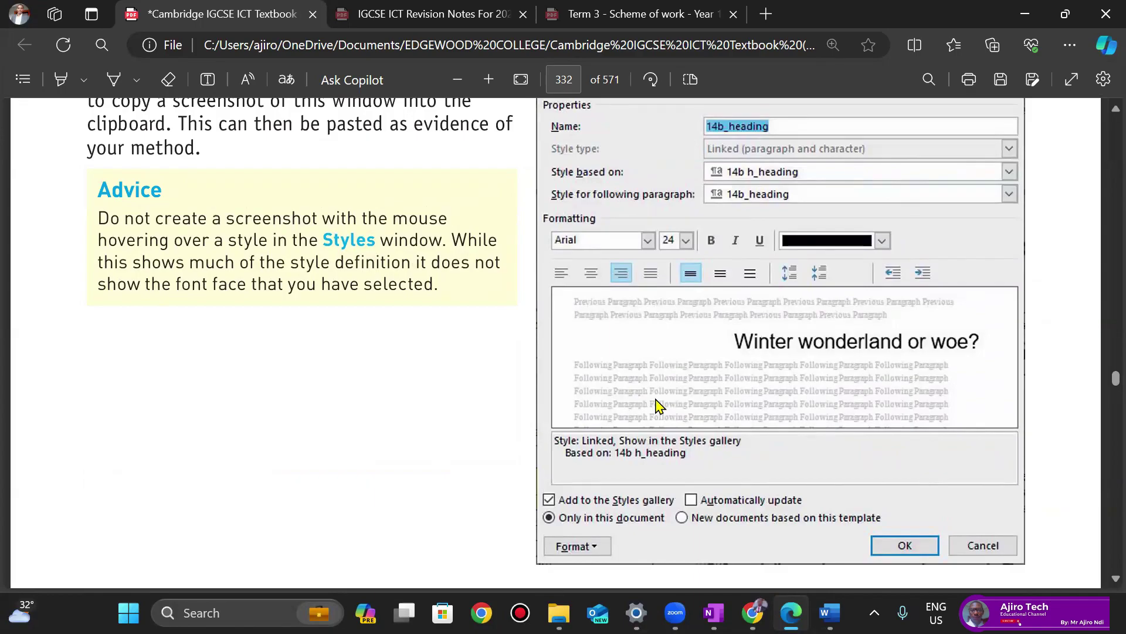
scroll(657, 405, up, 7)
scroll(657, 404, down, 2)
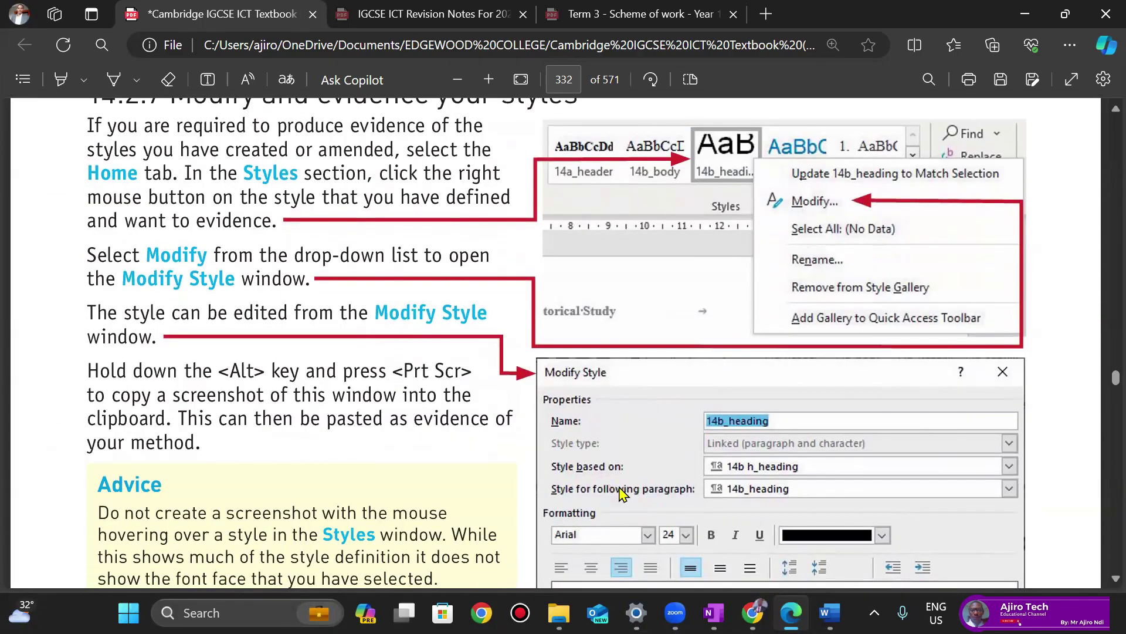
scroll(757, 475, down, 10)
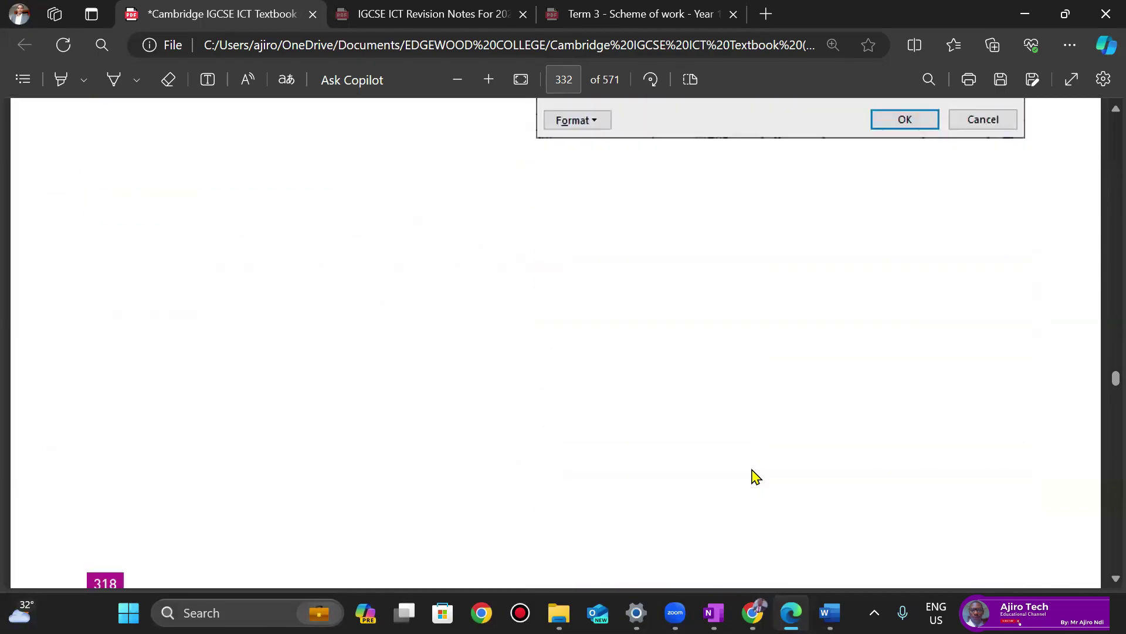
scroll(756, 475, up, 8)
scroll(757, 475, up, 8)
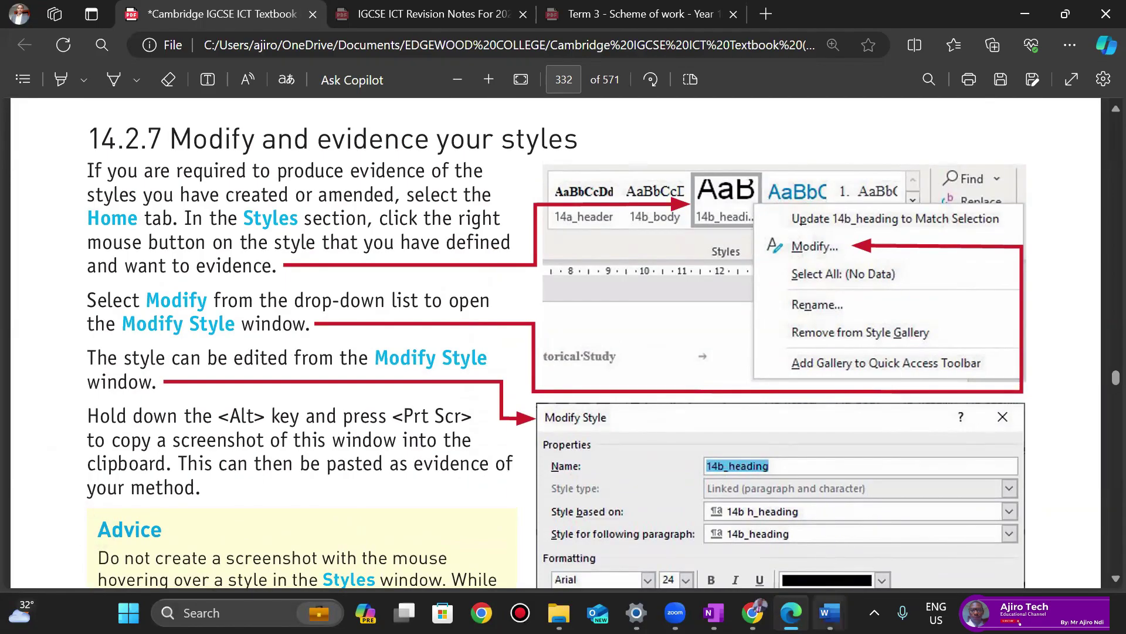
click(828, 612)
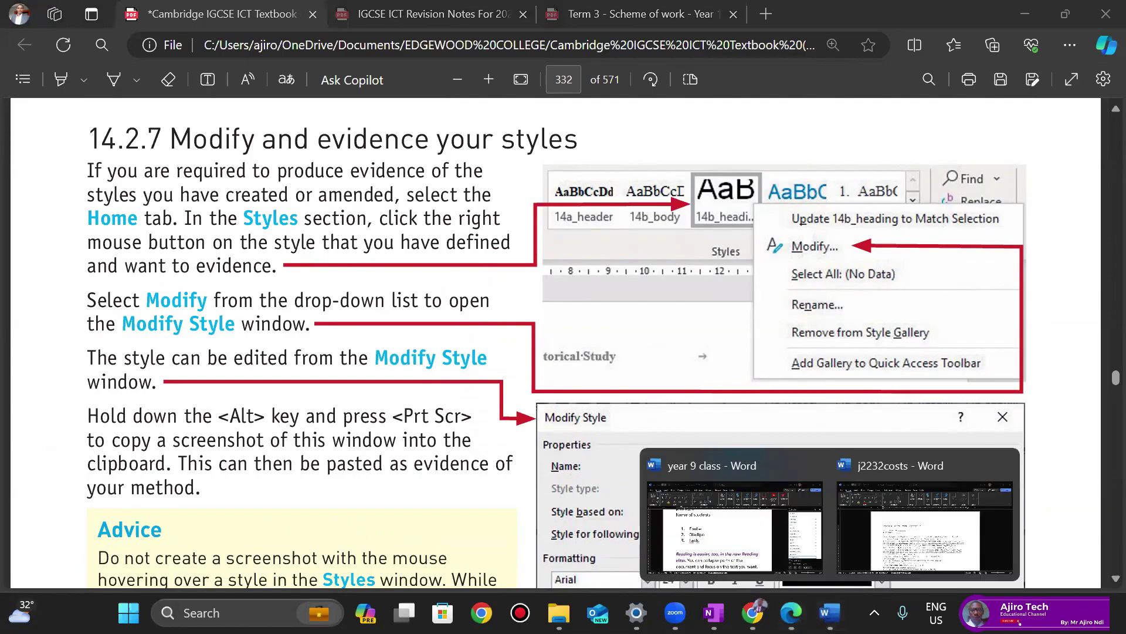
click(218, 531)
scroll(219, 531, down, 1)
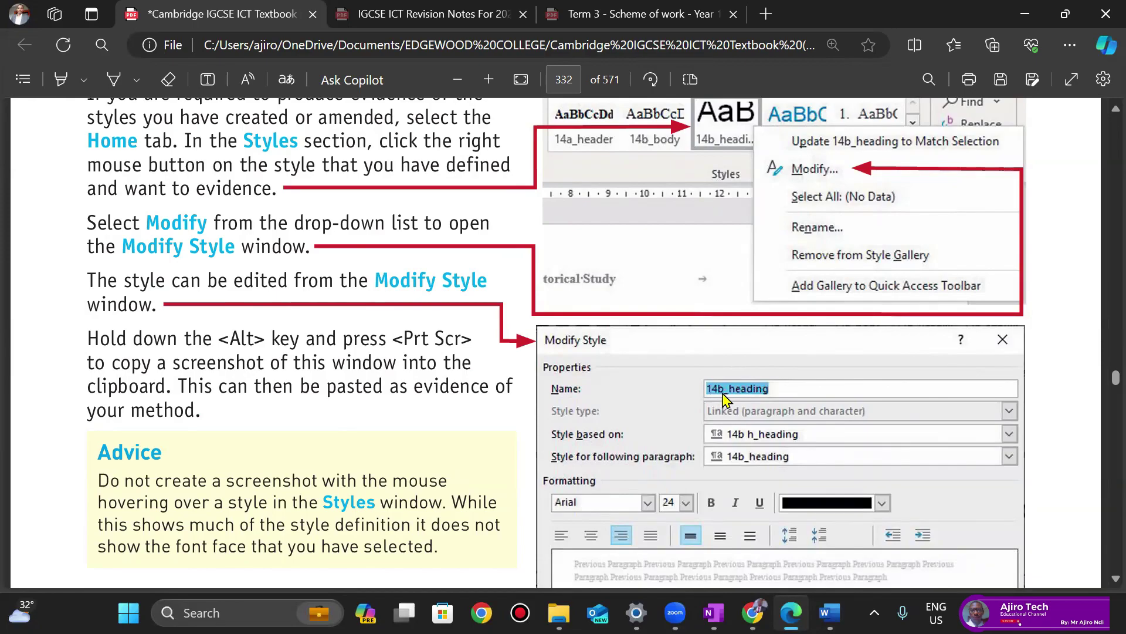
Step: Switch to the "year 9 class" Word document, view the List Paragraph style's Modify Style settings, and close them without changes
mouse_move(829, 612)
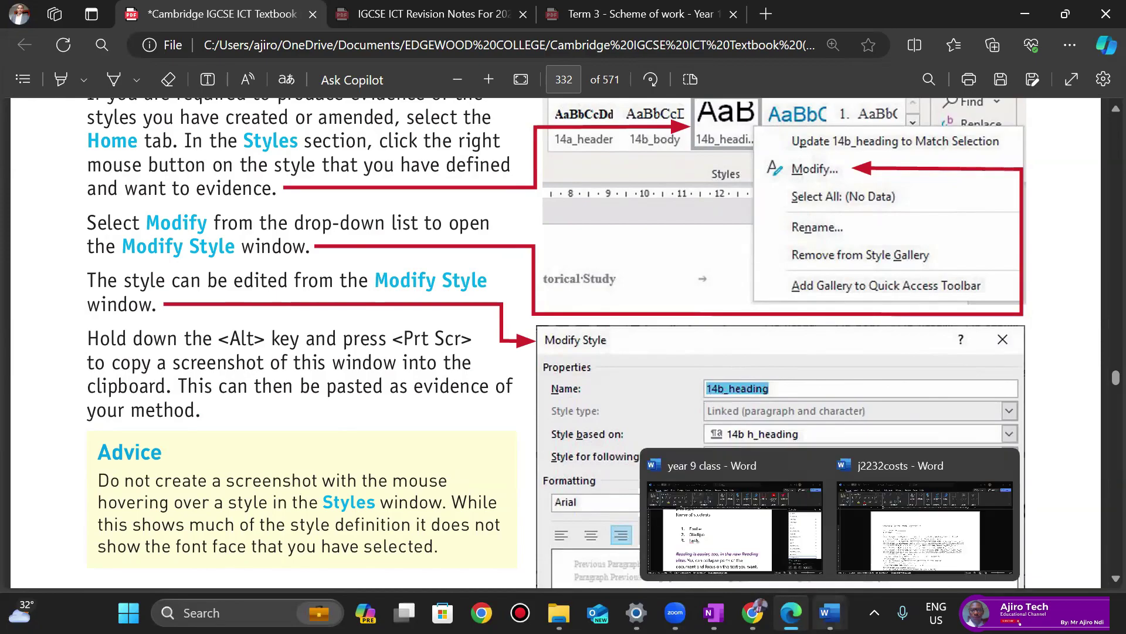
click(744, 527)
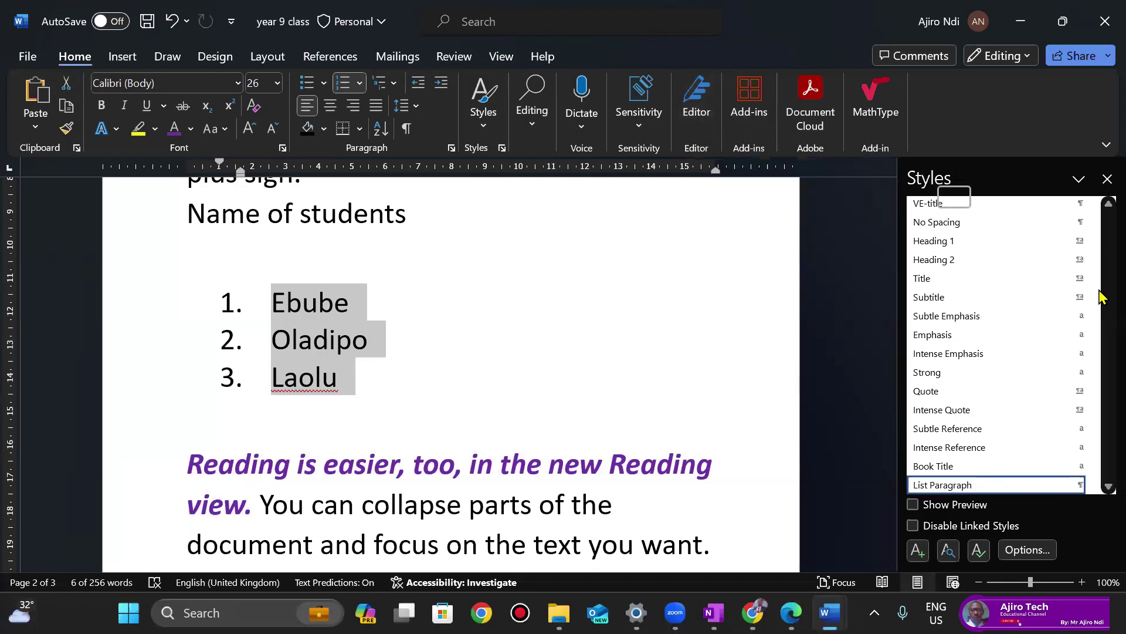
right_click(941, 489)
click(890, 356)
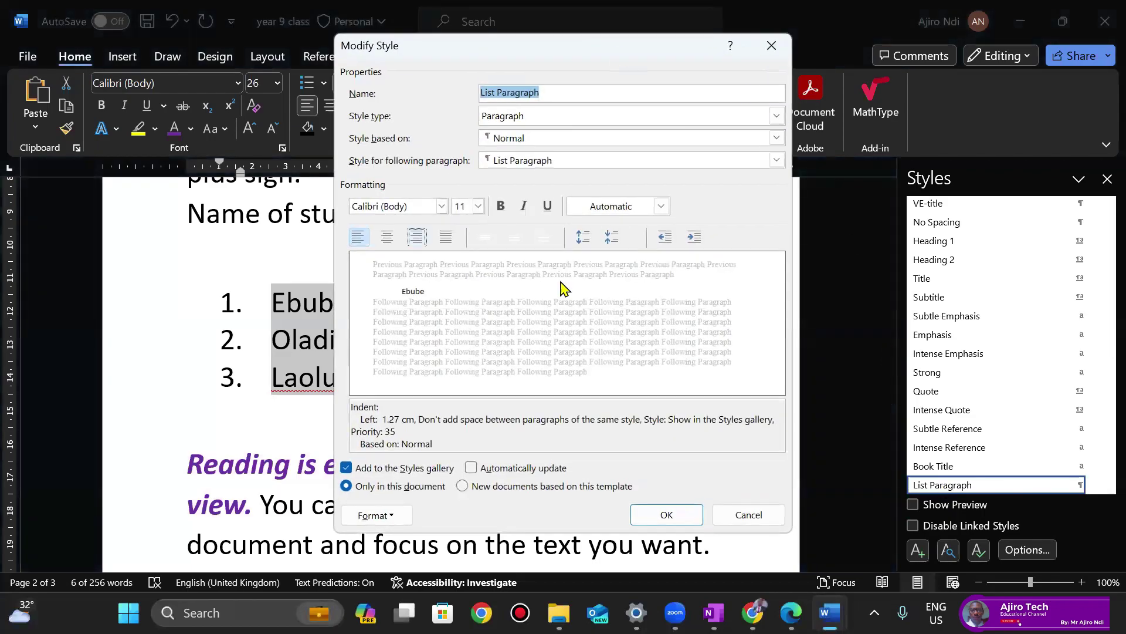
click(776, 49)
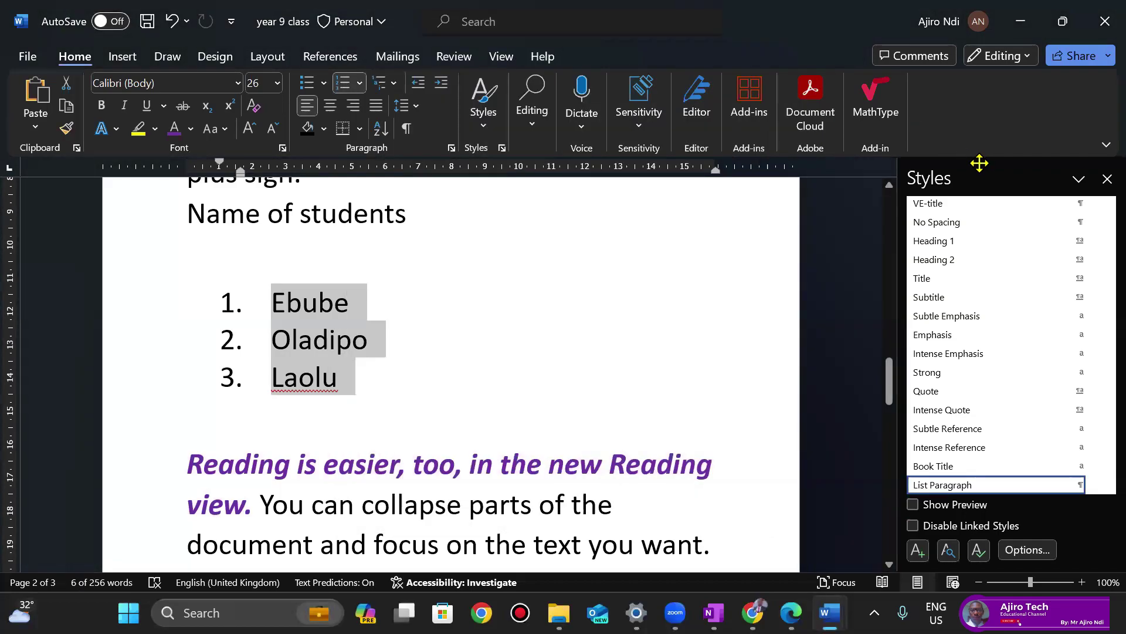
Step: Browse the document's styles in the Styles list
drag(962, 176, 1099, 211)
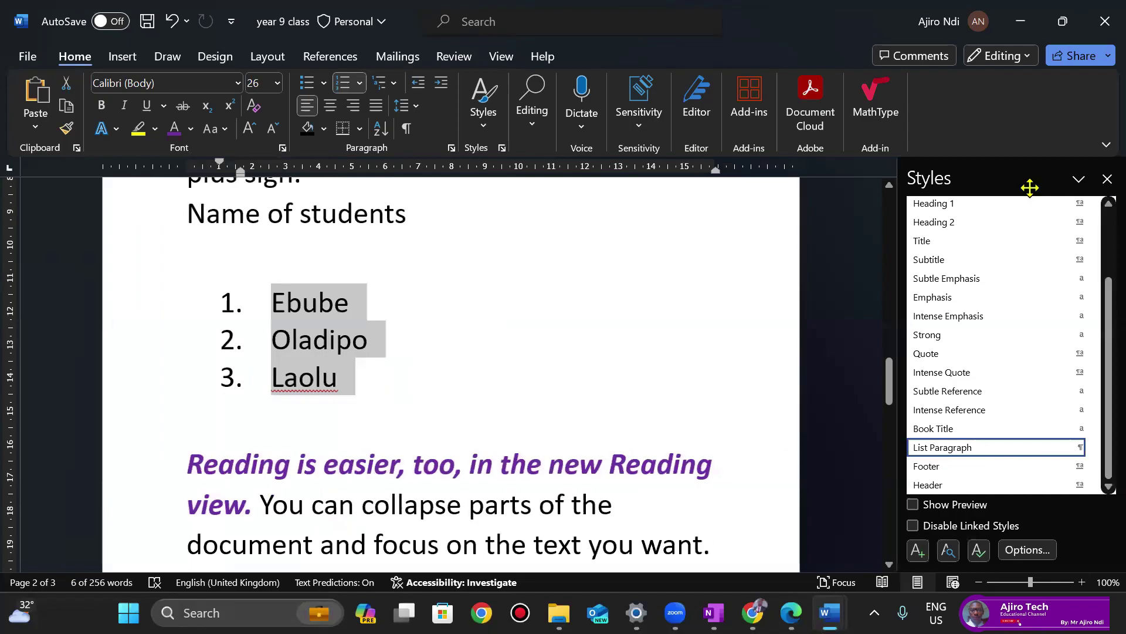
drag(1028, 183, 1099, 234)
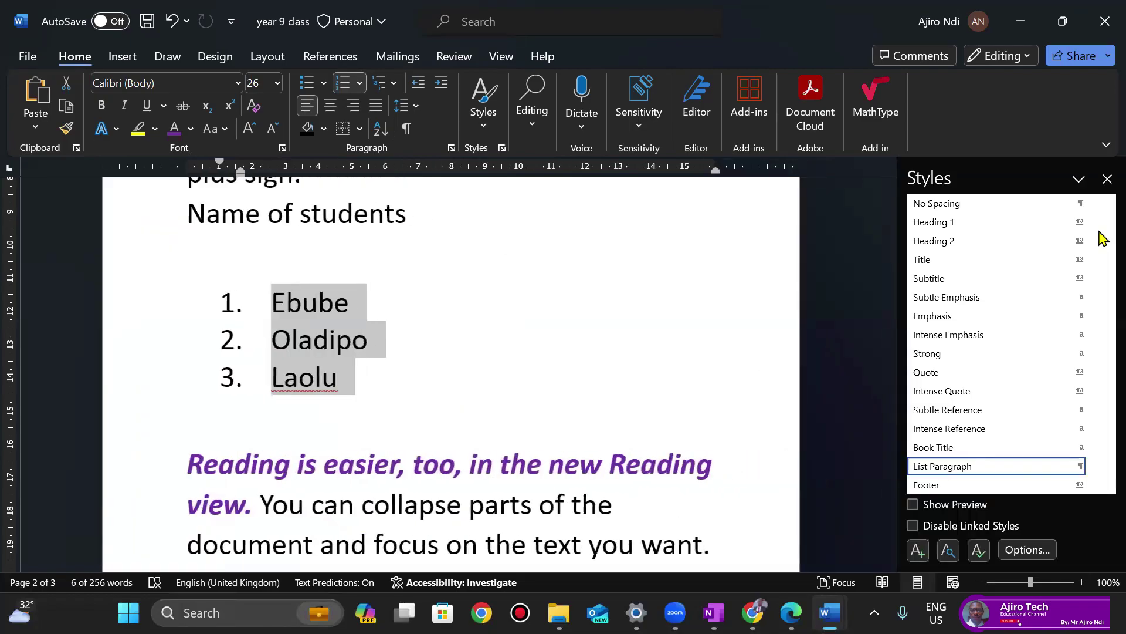